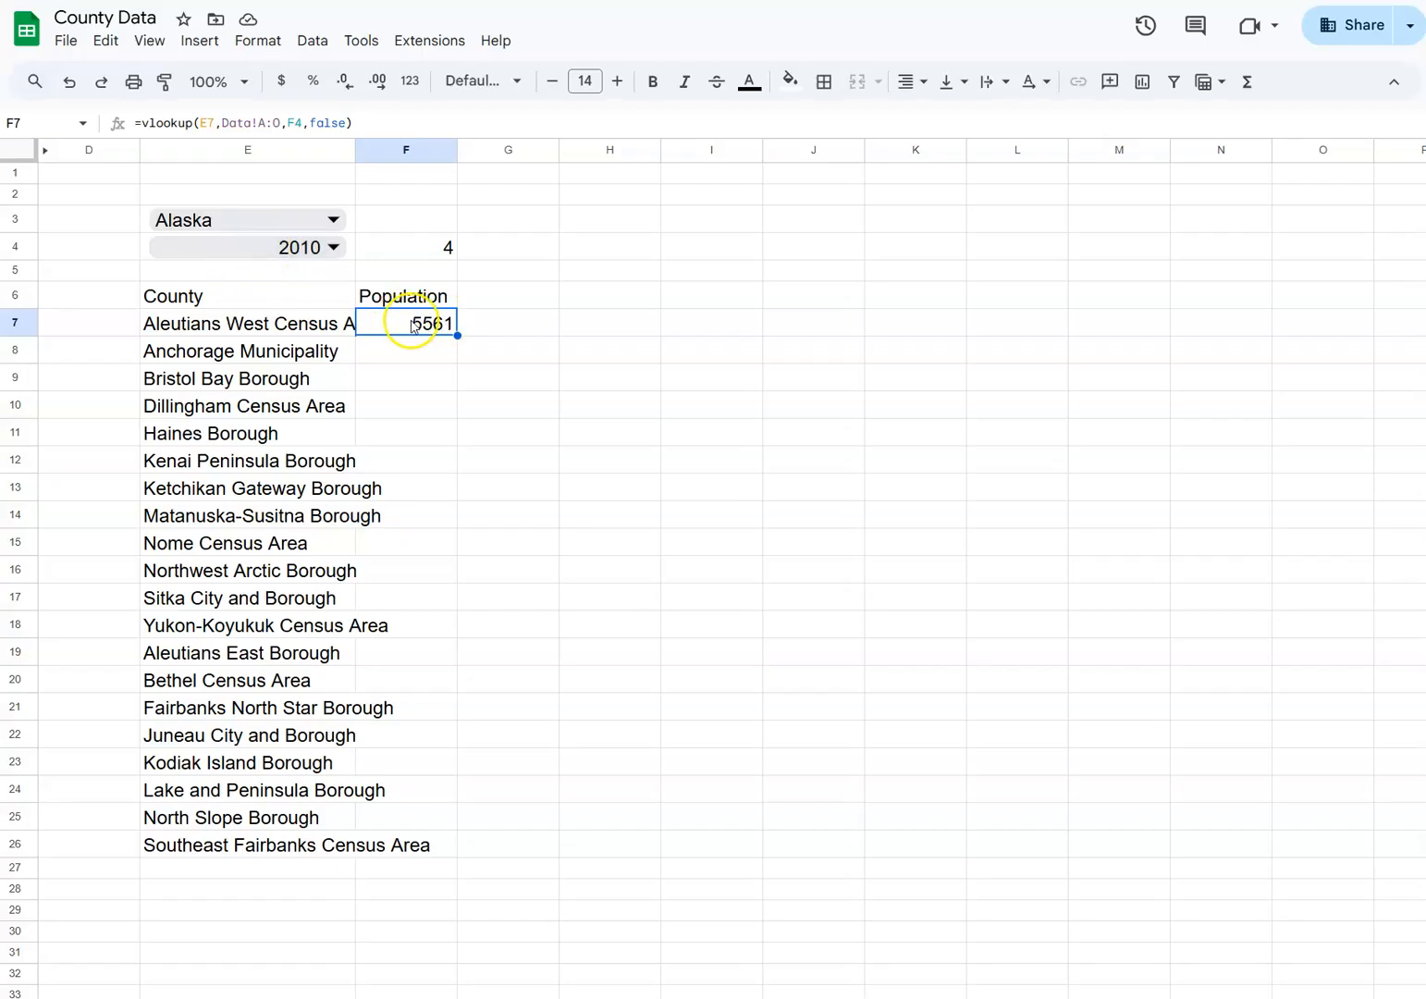
Step: Choose Florida as the state in E3 and 1930 as the year in E4
{"action": "left_click", "coordinate": [332, 220]}
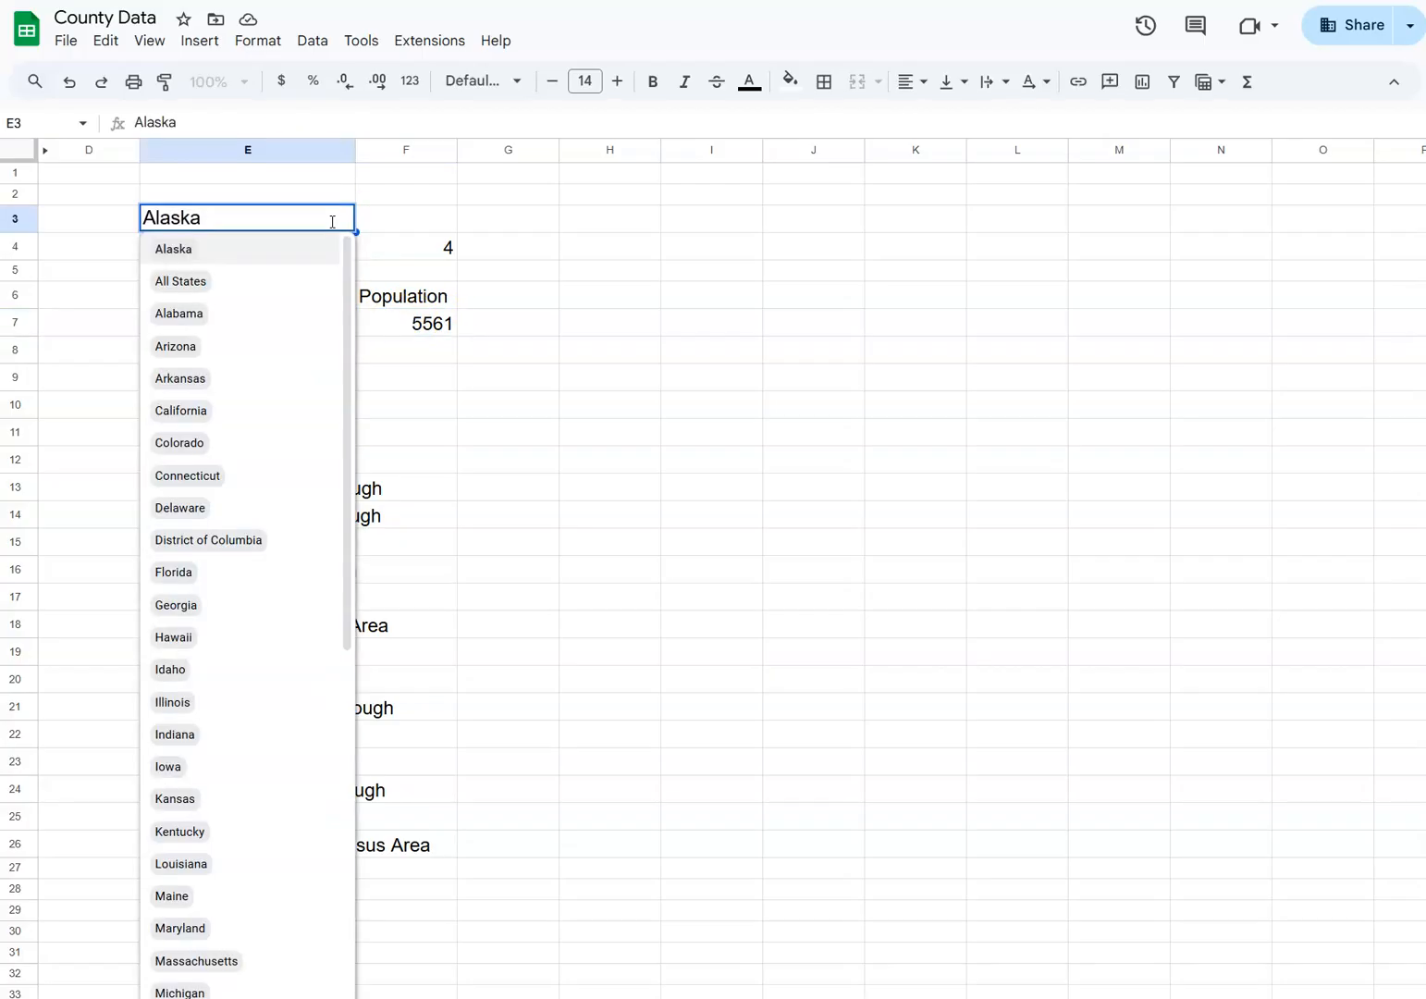
{"action": "left_click", "coordinate": [247, 560]}
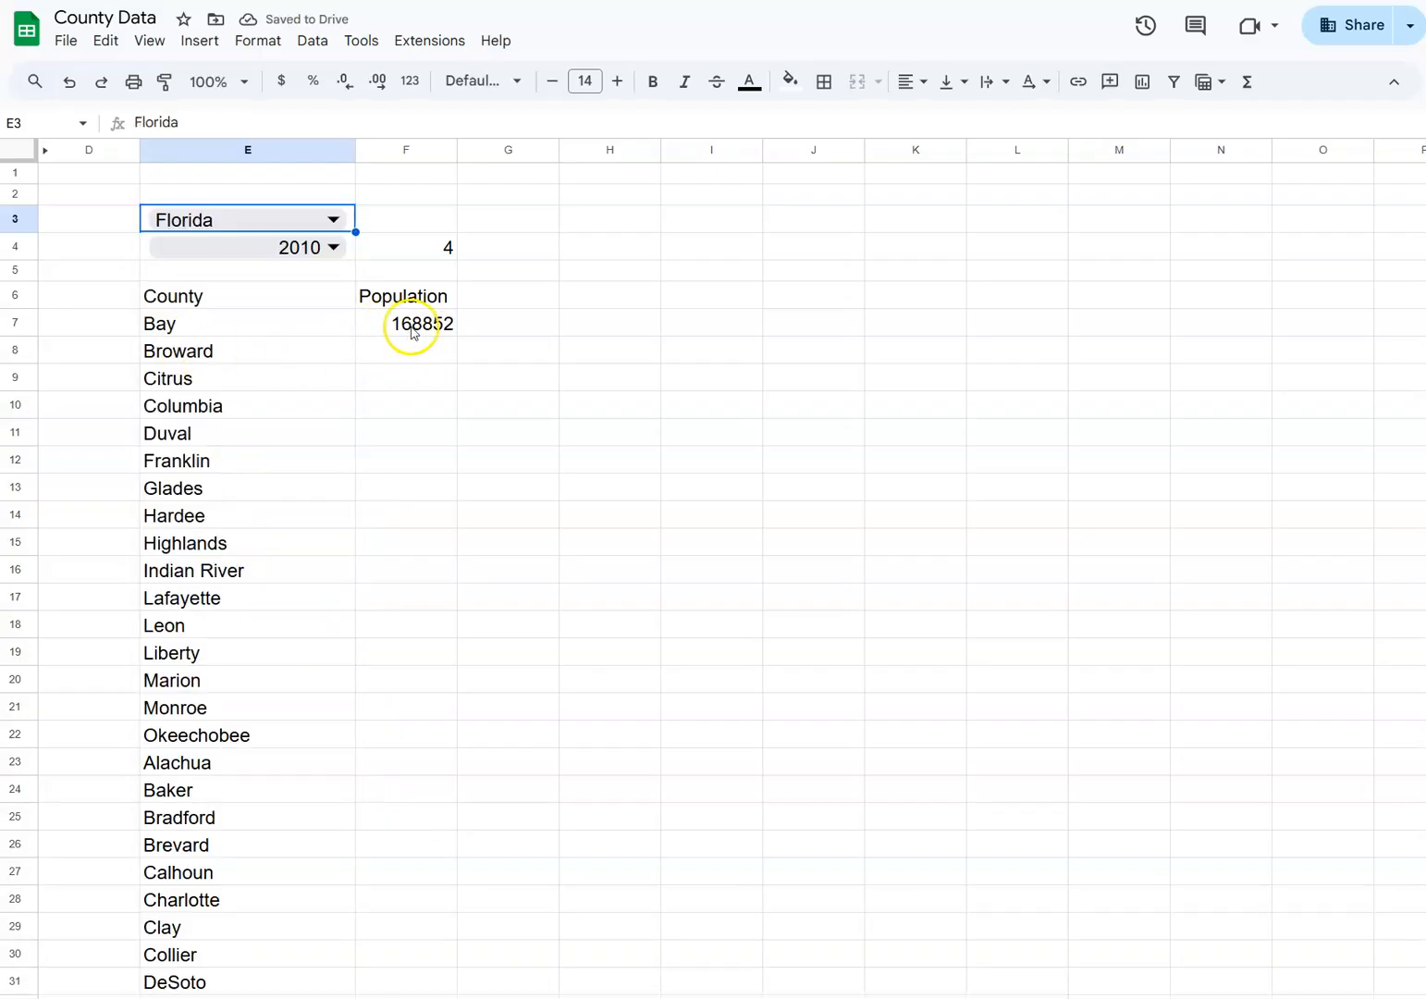
{"action": "left_click", "coordinate": [323, 253]}
{"action": "left_click", "coordinate": [280, 374]}
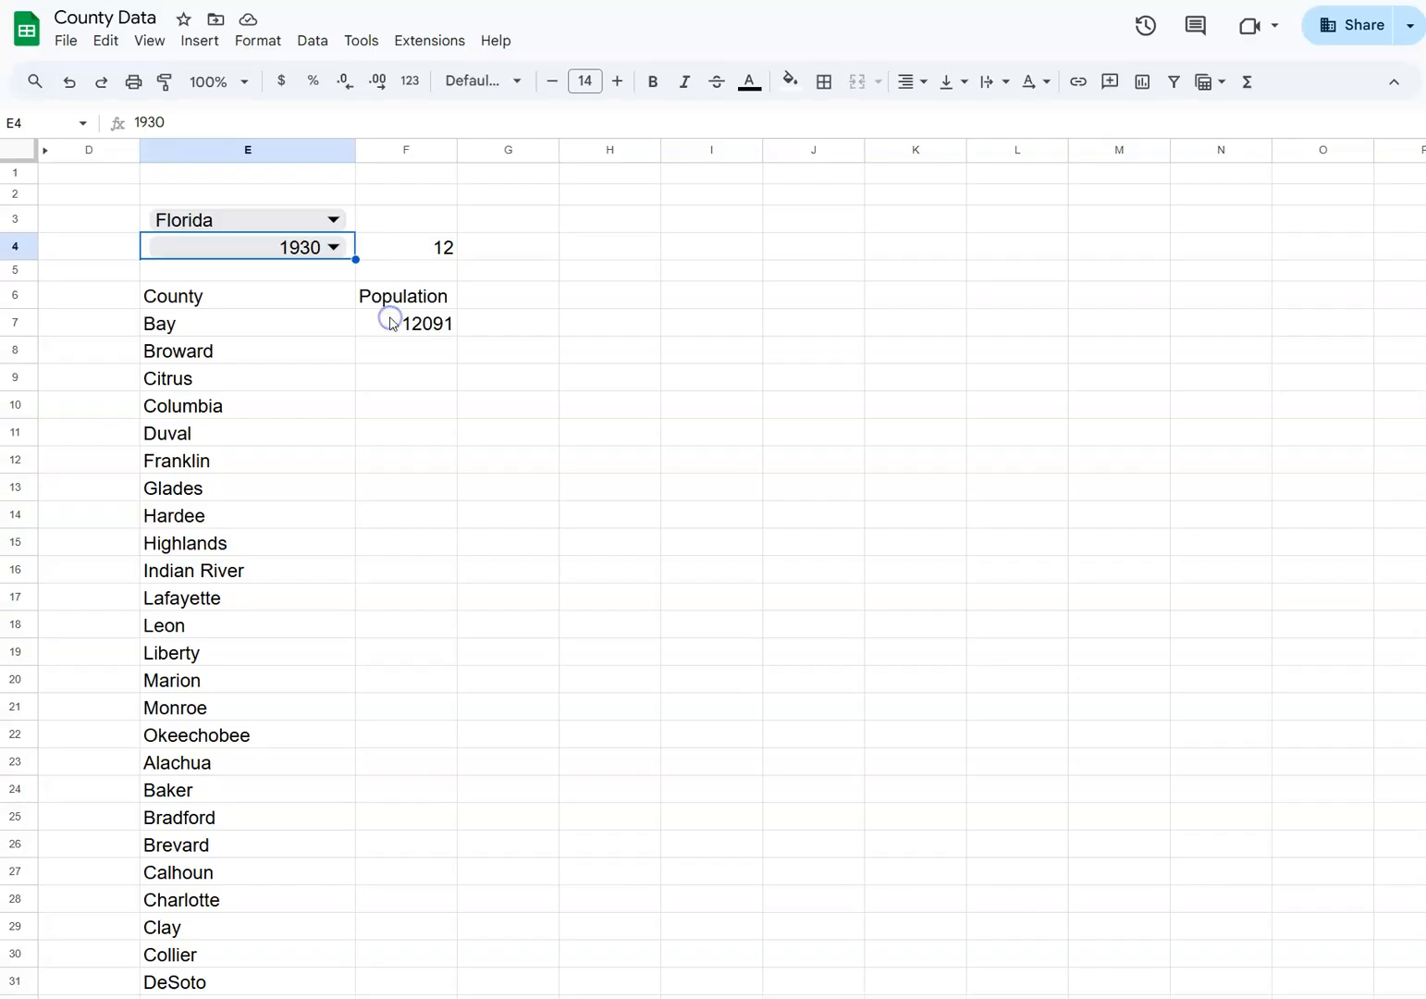
Step: Fill the VLOOKUP formula from F7 down the Population column through F73
{"action": "left_click", "coordinate": [393, 322]}
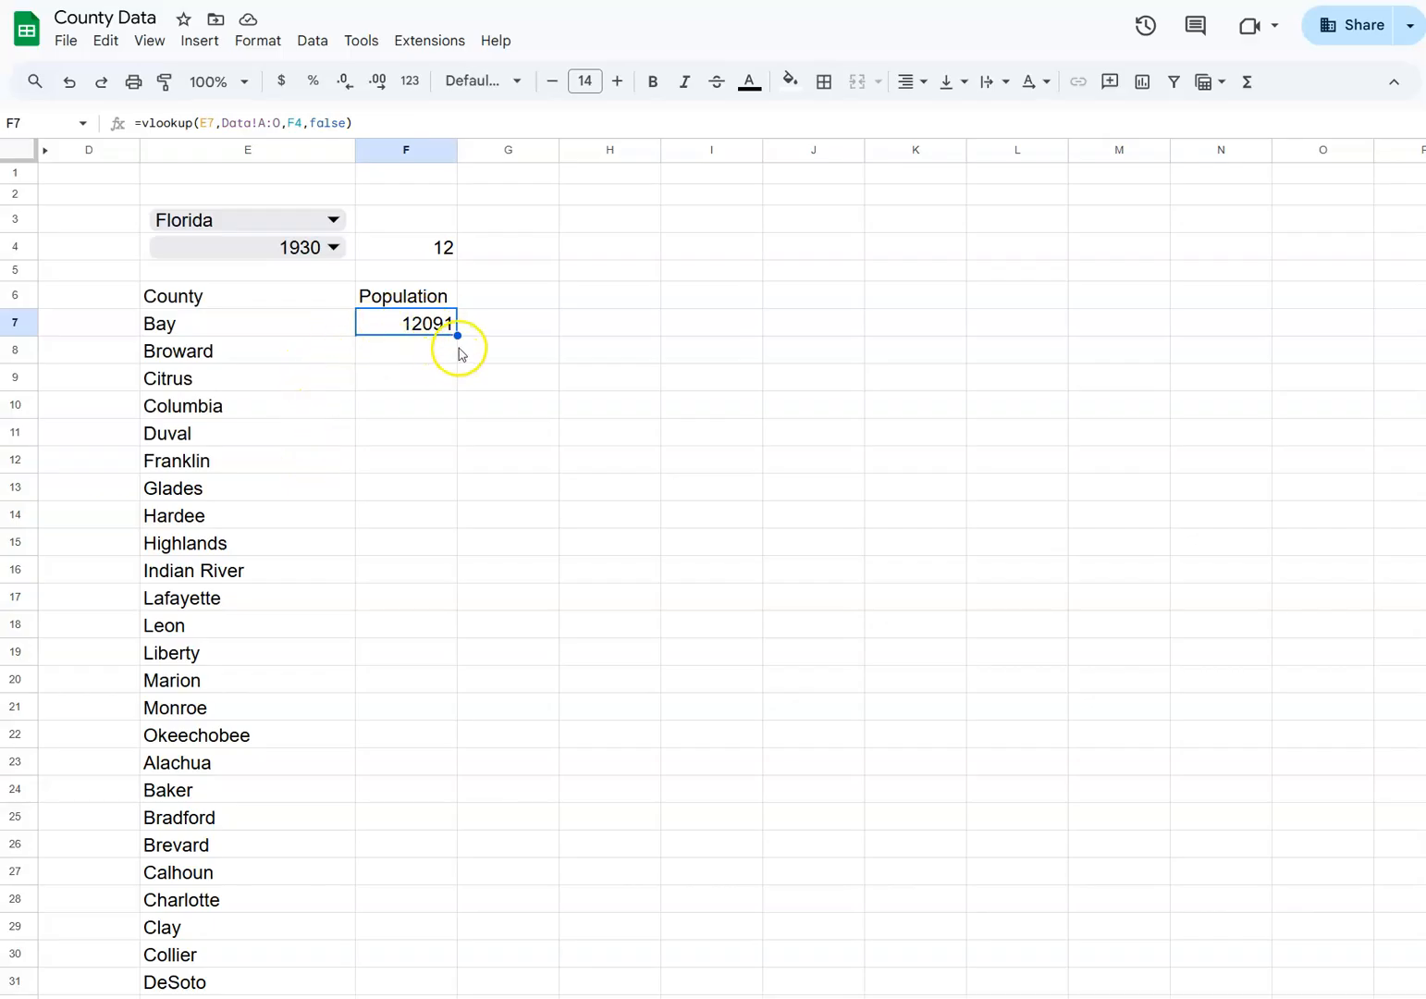
{"action": "left_click_drag", "start_coordinate": [456, 333], "coordinate": [410, 622]}
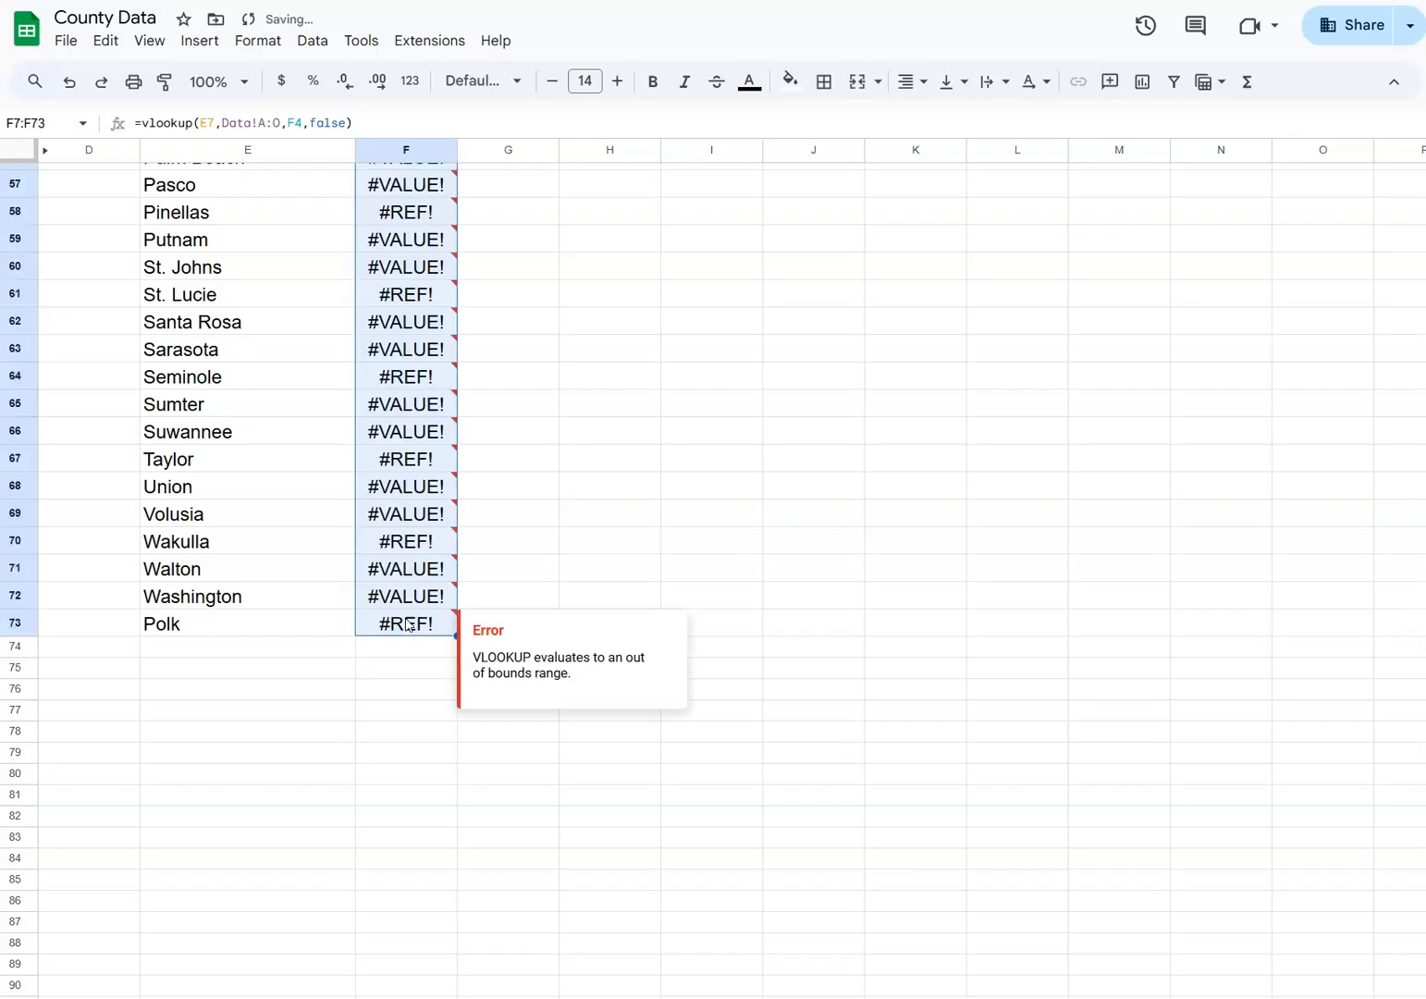
{"action": "scroll", "coordinate": [407, 370], "scroll_direction": "up", "scroll_amount": 15}
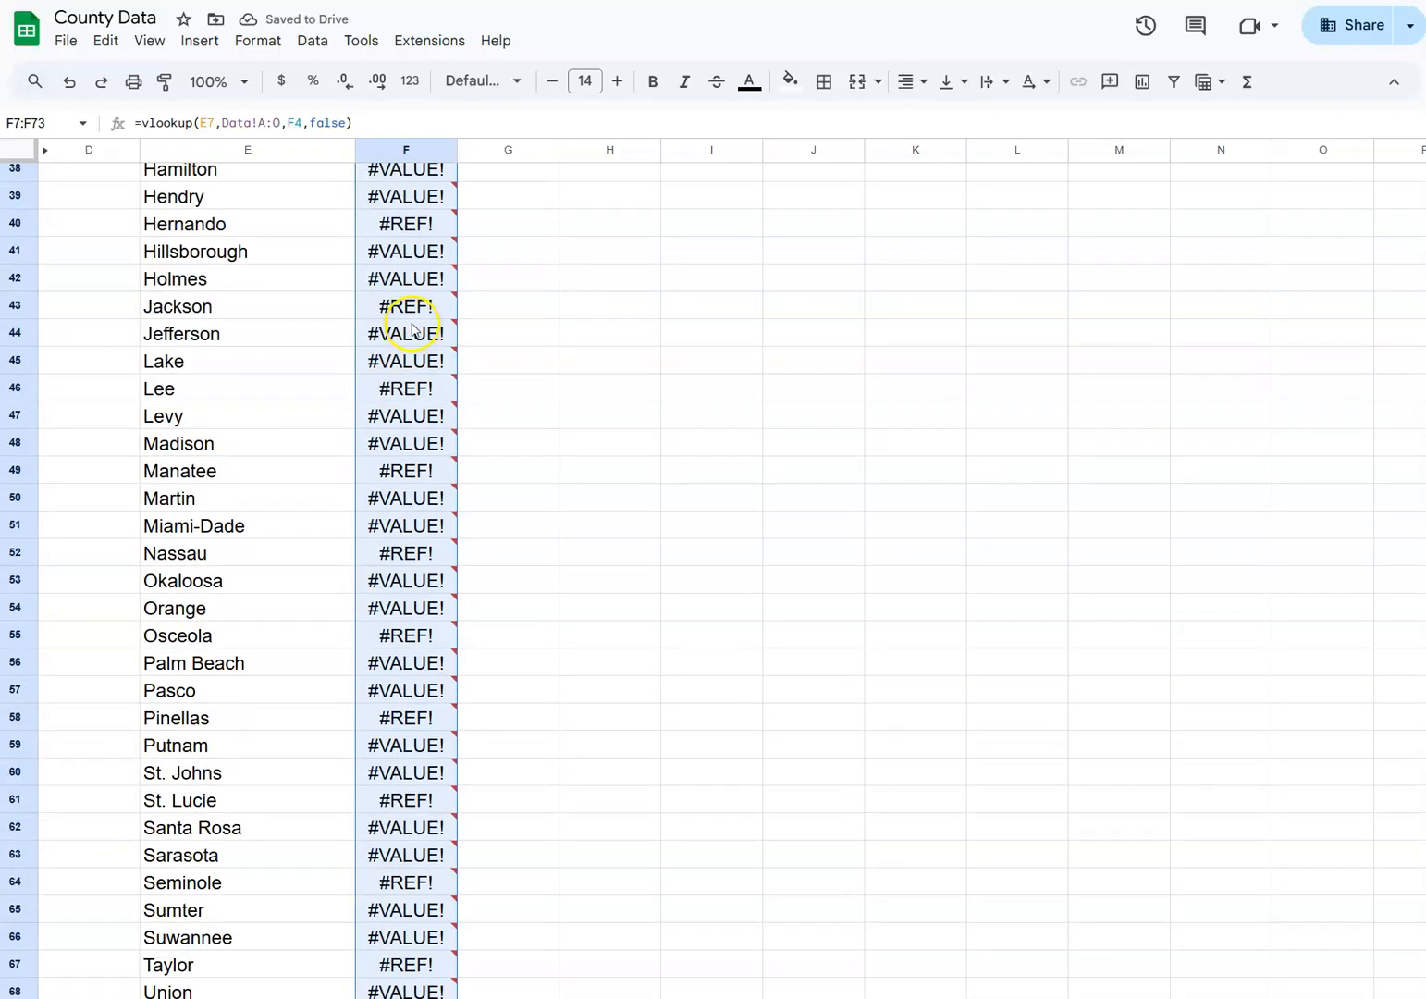
{"action": "scroll", "coordinate": [414, 330], "scroll_direction": "up", "scroll_amount": 3}
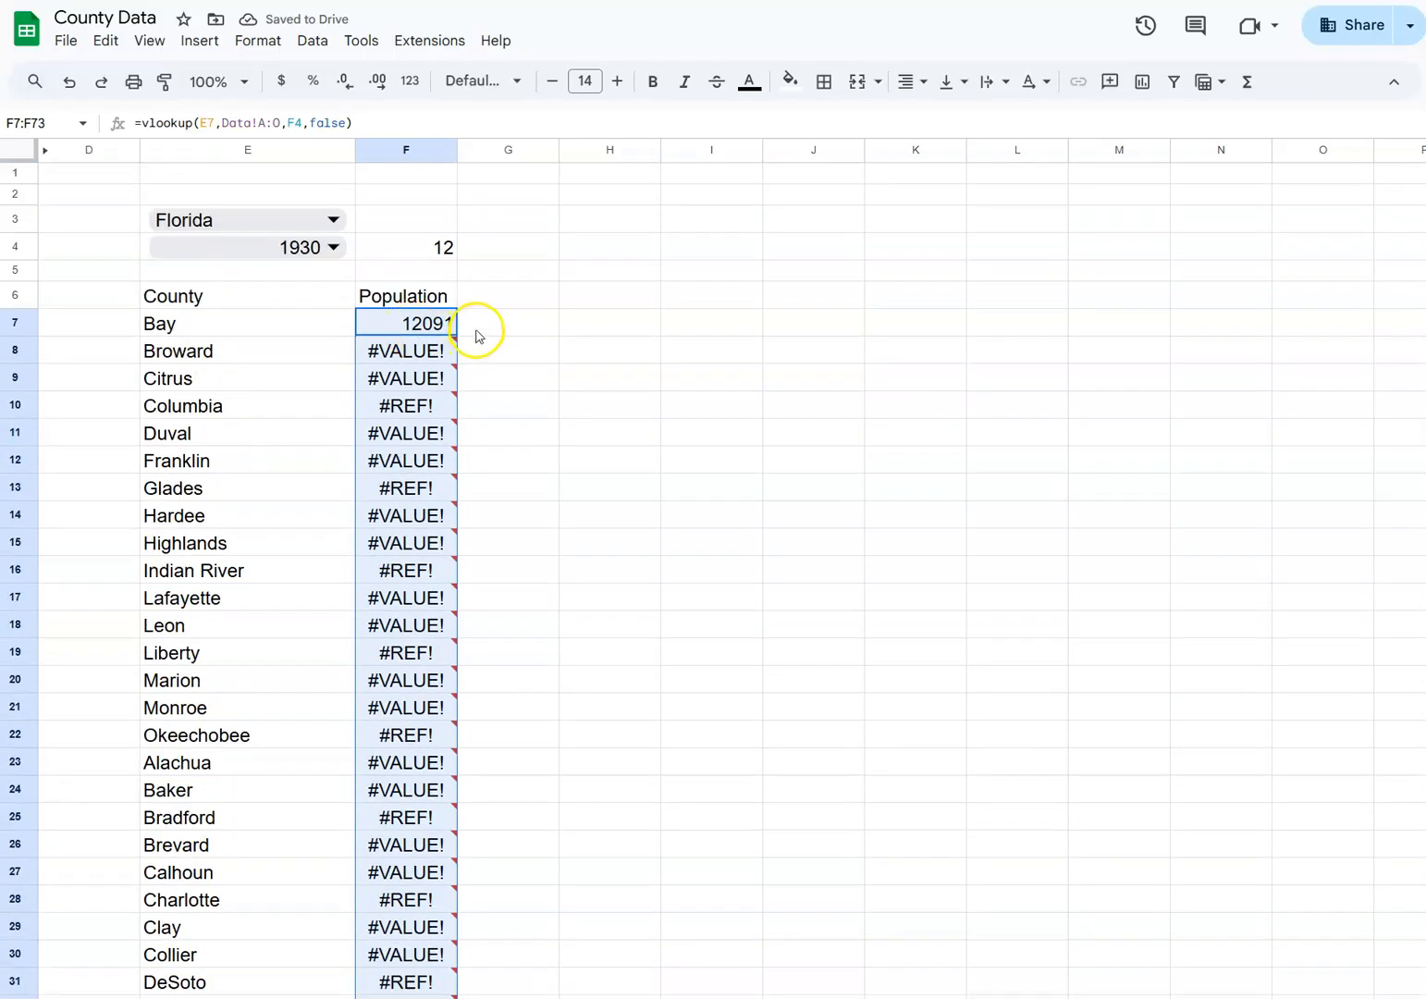
Step: Examine the error in F8 and compare the column-index reference in the VLOOKUP formulas of F7 through F10
{"action": "left_click", "coordinate": [410, 328]}
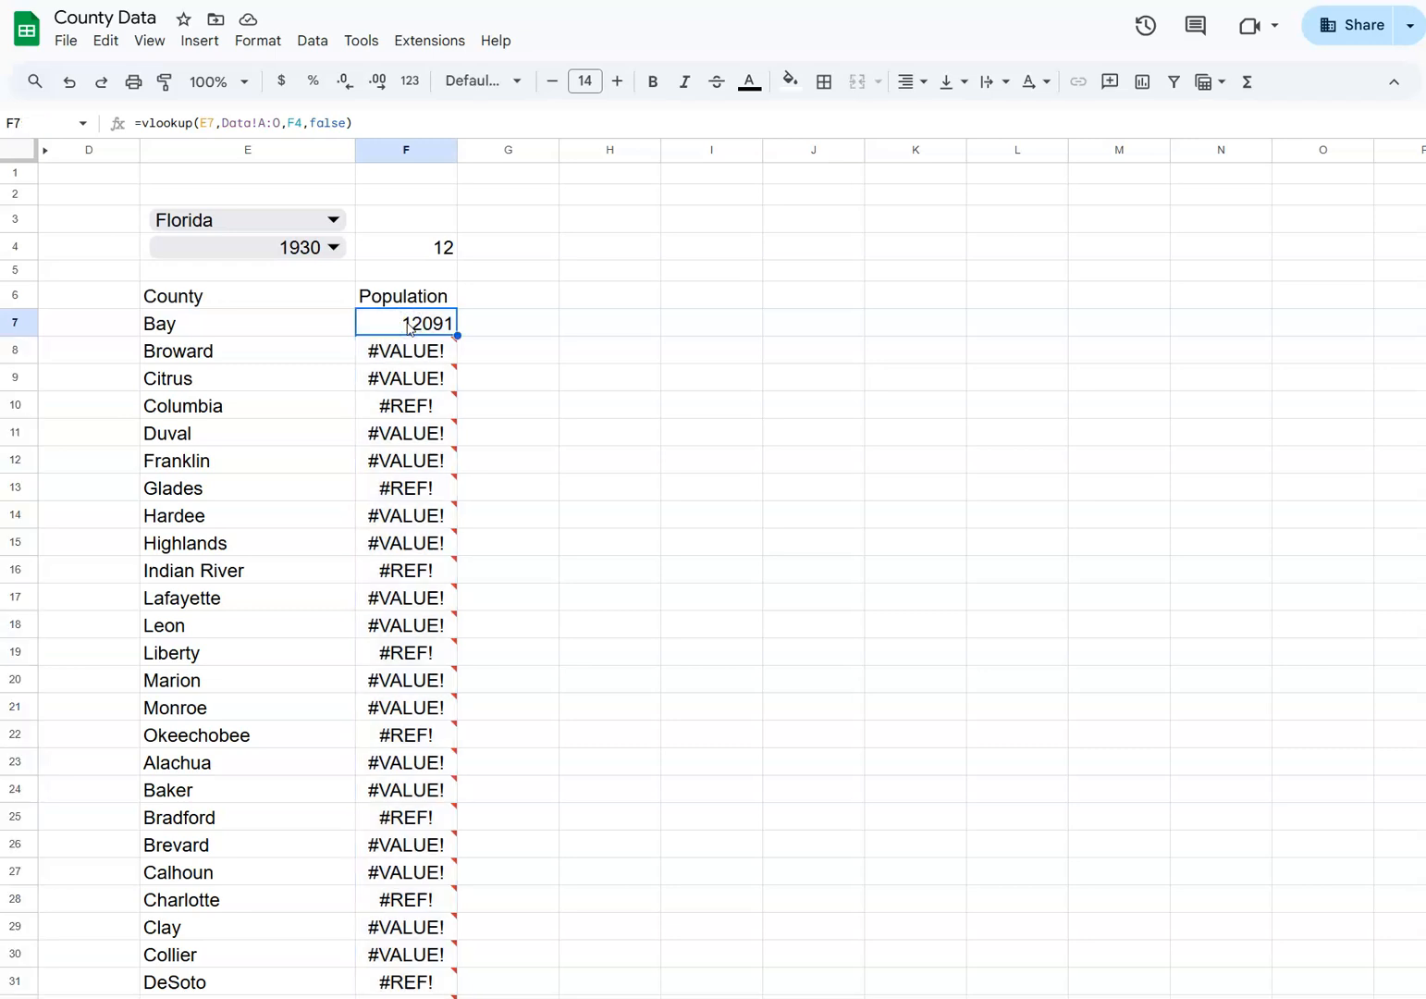
{"action": "mouse_move", "coordinate": [400, 356]}
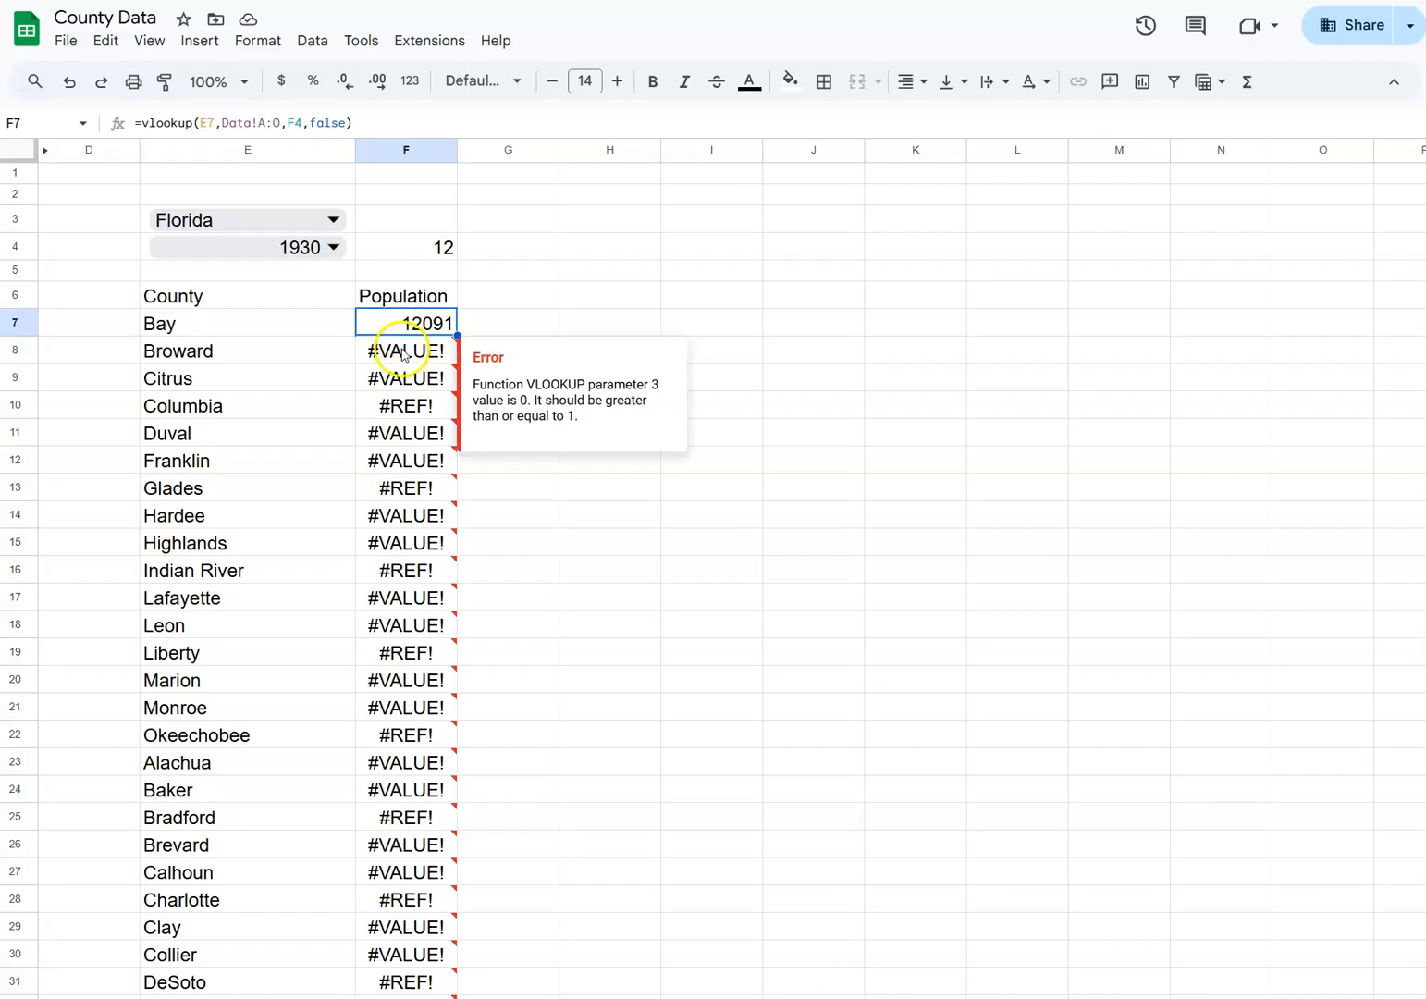
{"action": "left_click", "coordinate": [398, 327]}
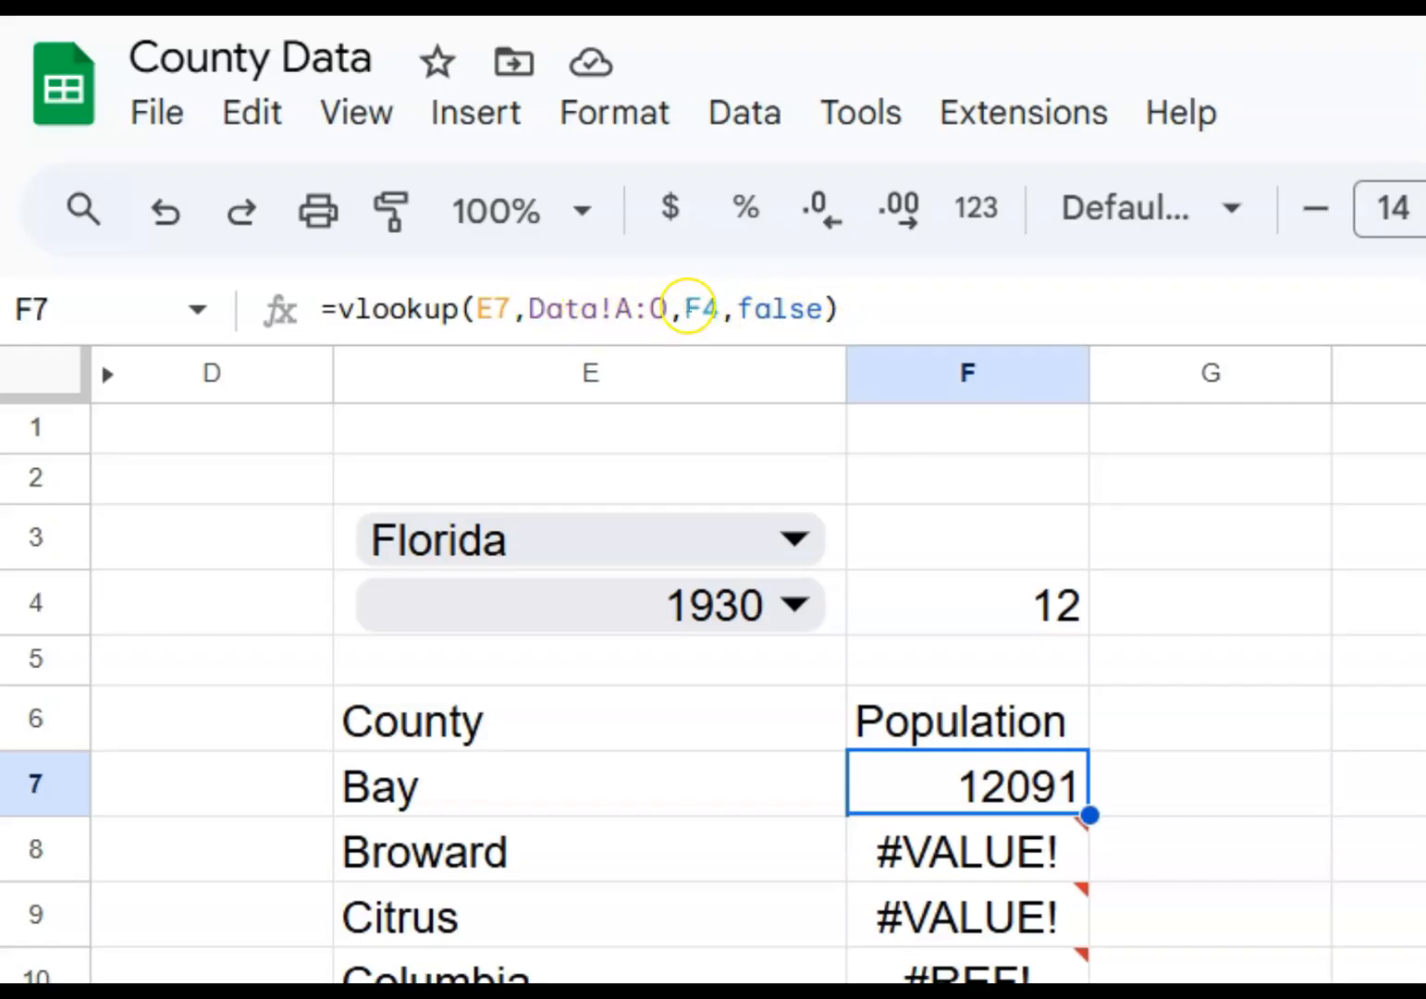
{"action": "left_click", "coordinate": [945, 769]}
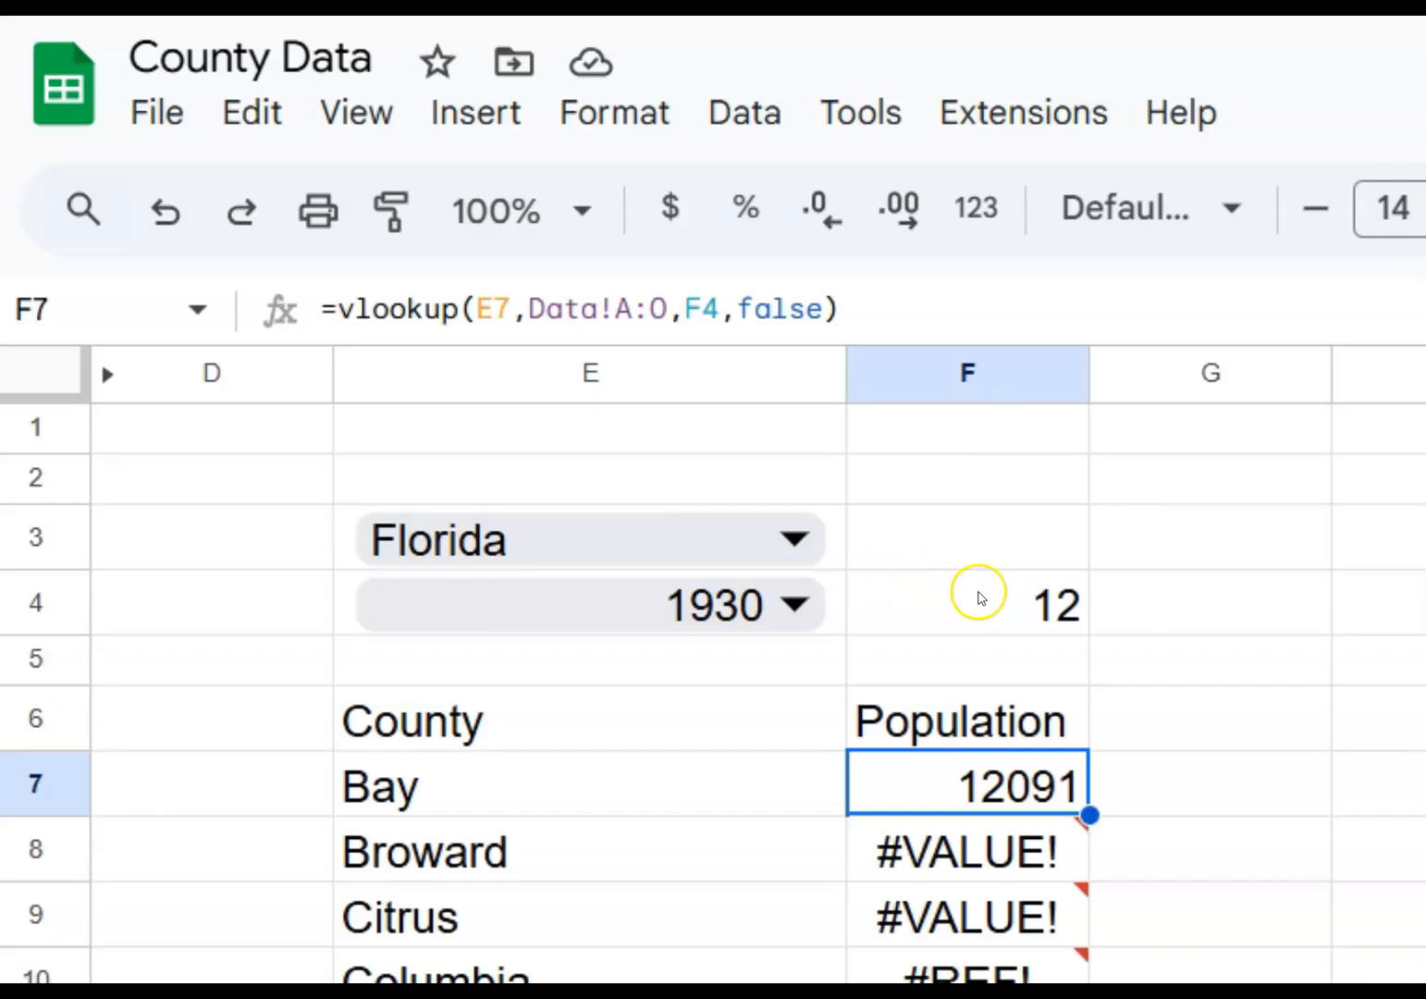
{"action": "left_click", "coordinate": [979, 592]}
{"action": "left_click", "coordinate": [929, 853]}
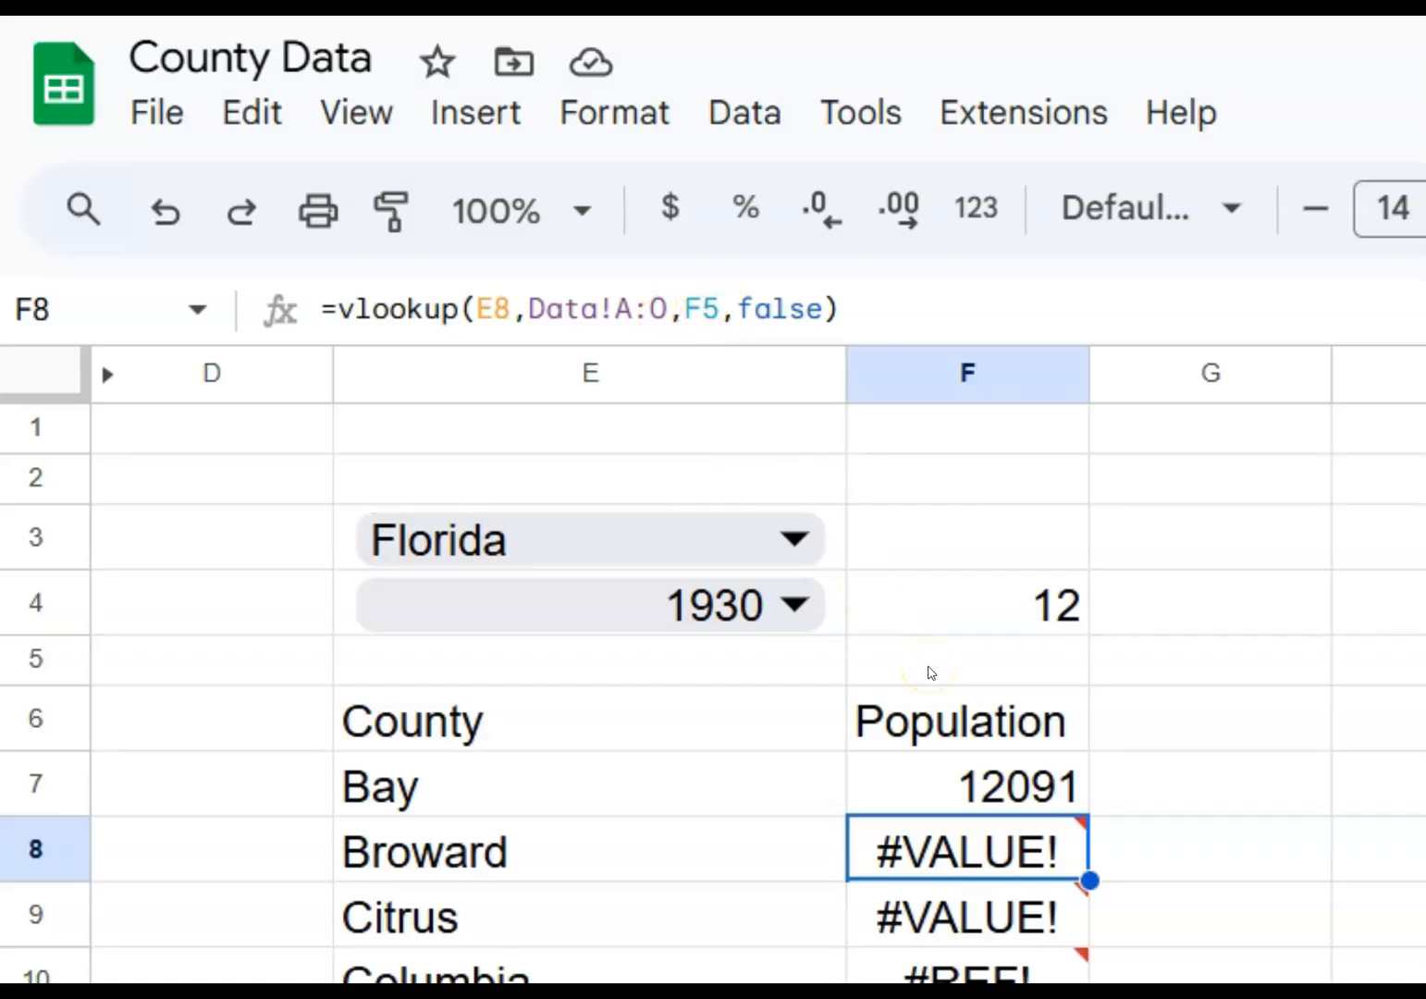
{"action": "left_click", "coordinate": [921, 936]}
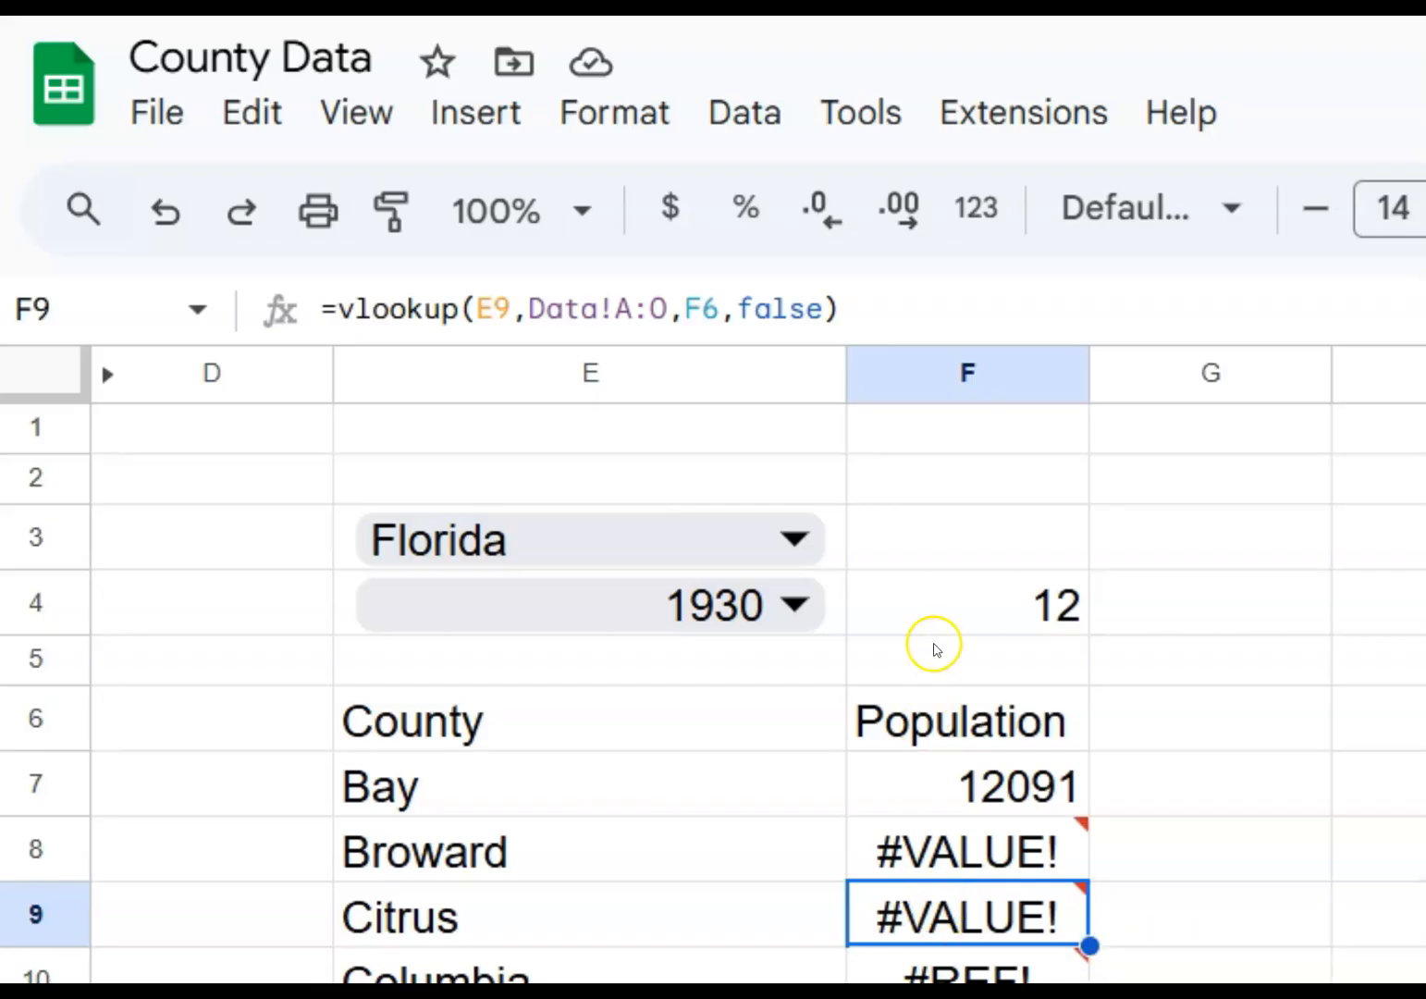
{"action": "mouse_move", "coordinate": [944, 940]}
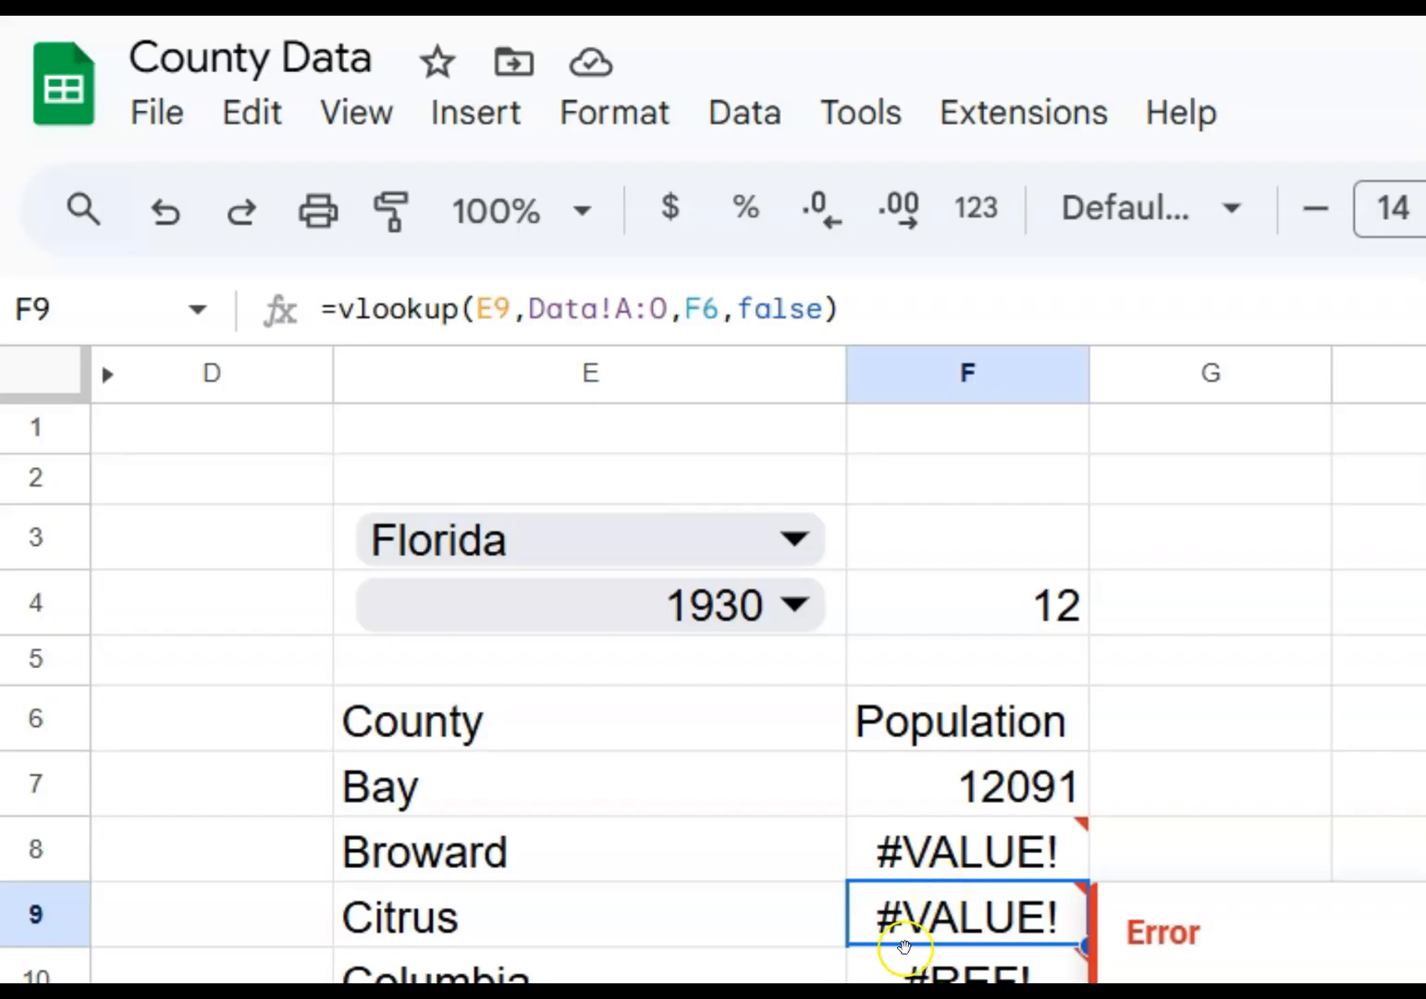
{"action": "left_click", "coordinate": [920, 967]}
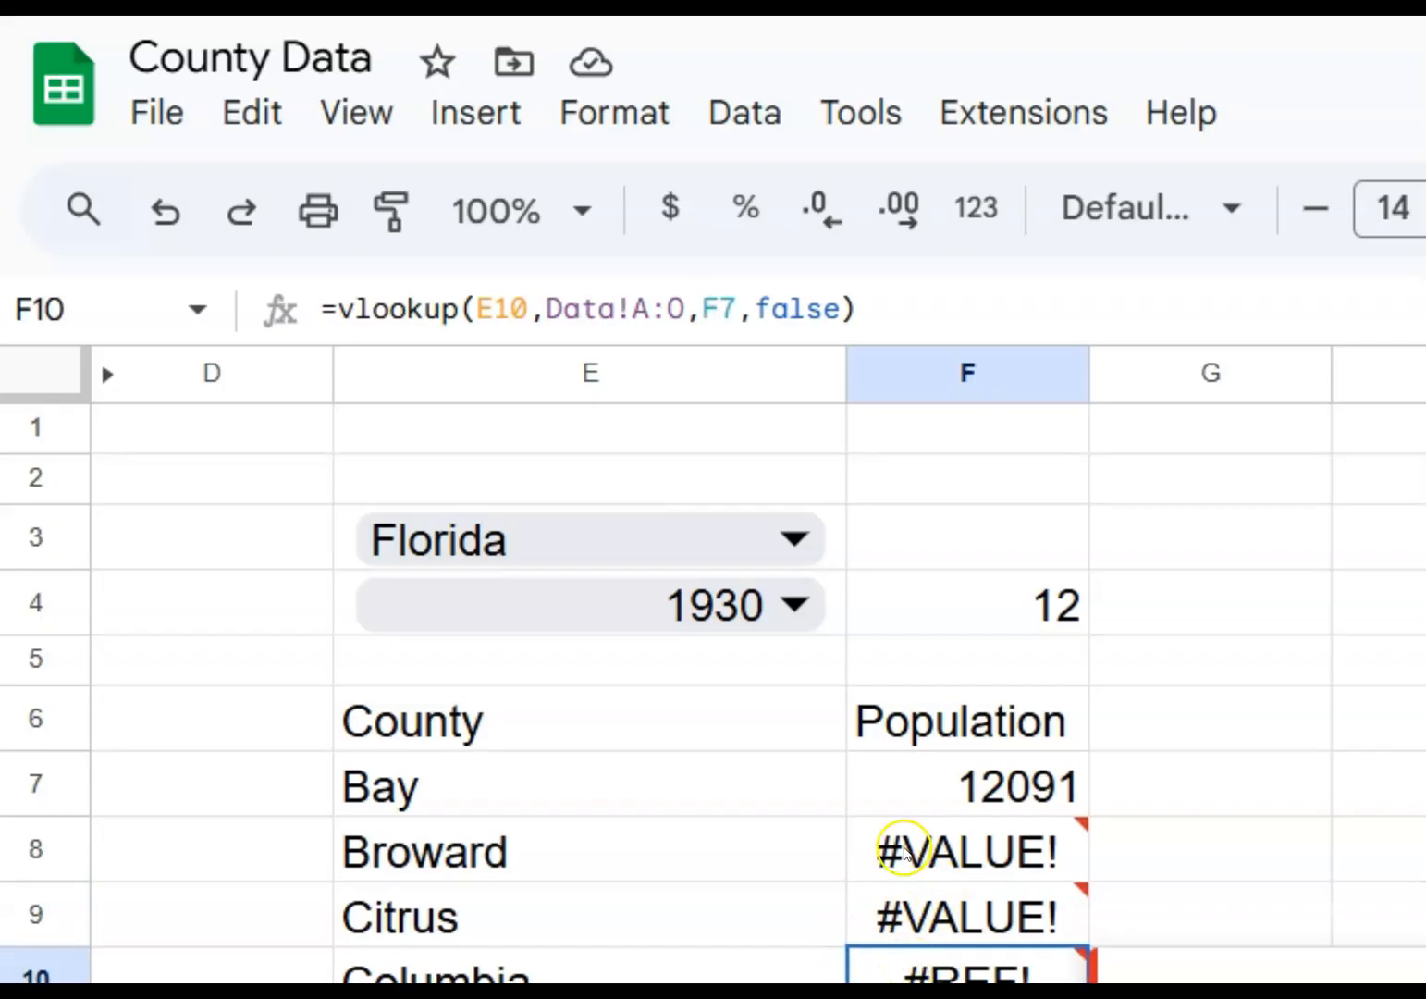
{"action": "mouse_move", "coordinate": [909, 848]}
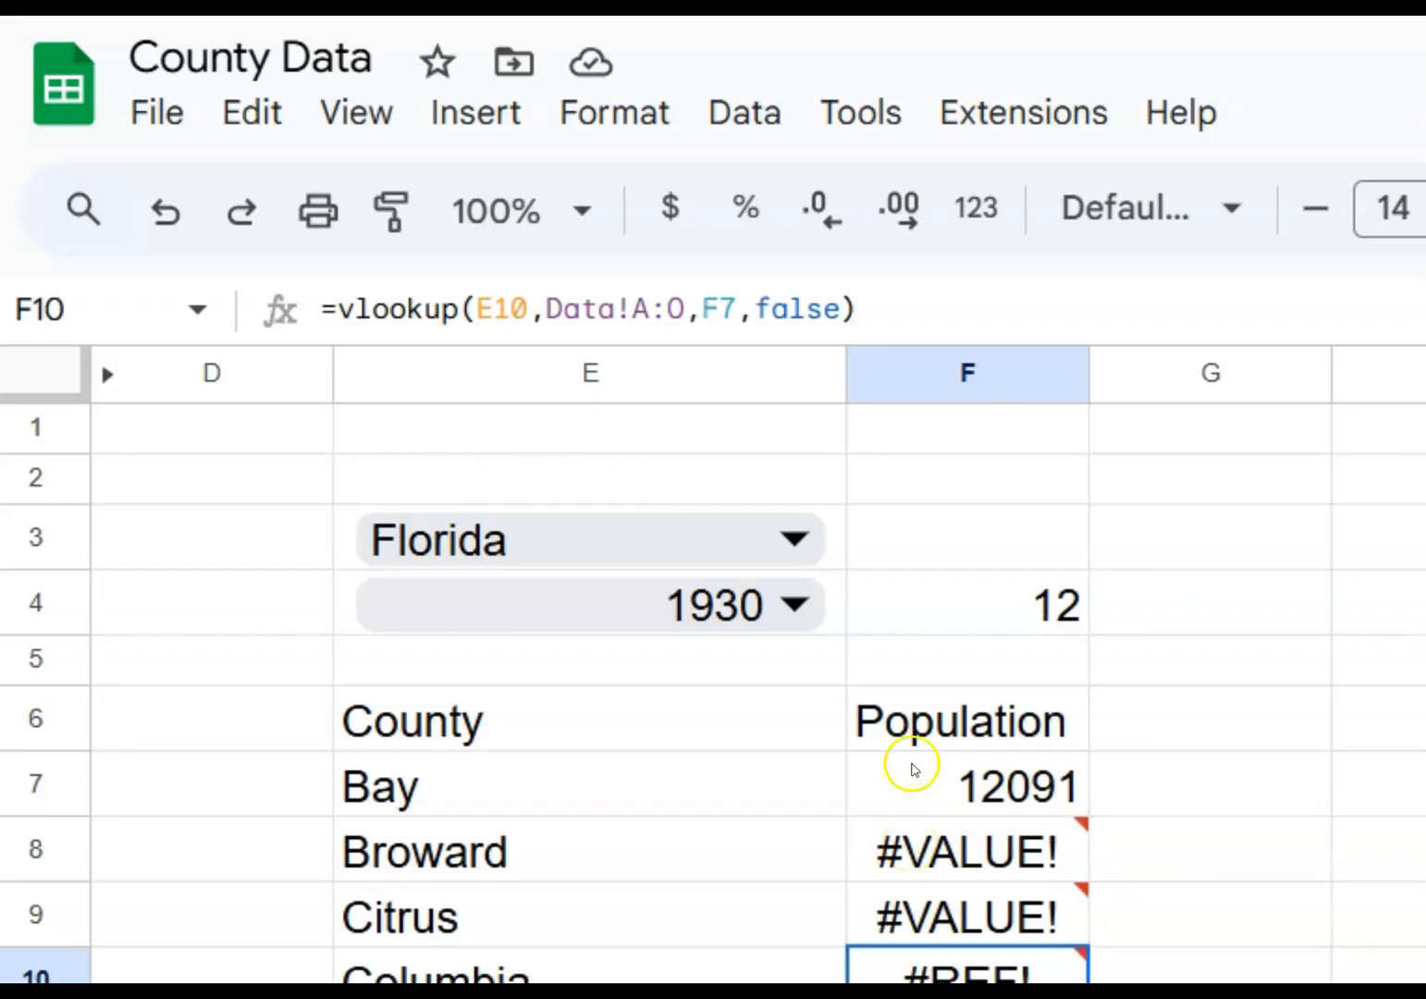
Step: Lock the row of the column-index reference in F7's VLOOKUP formula as F$4
{"action": "left_click", "coordinate": [920, 770]}
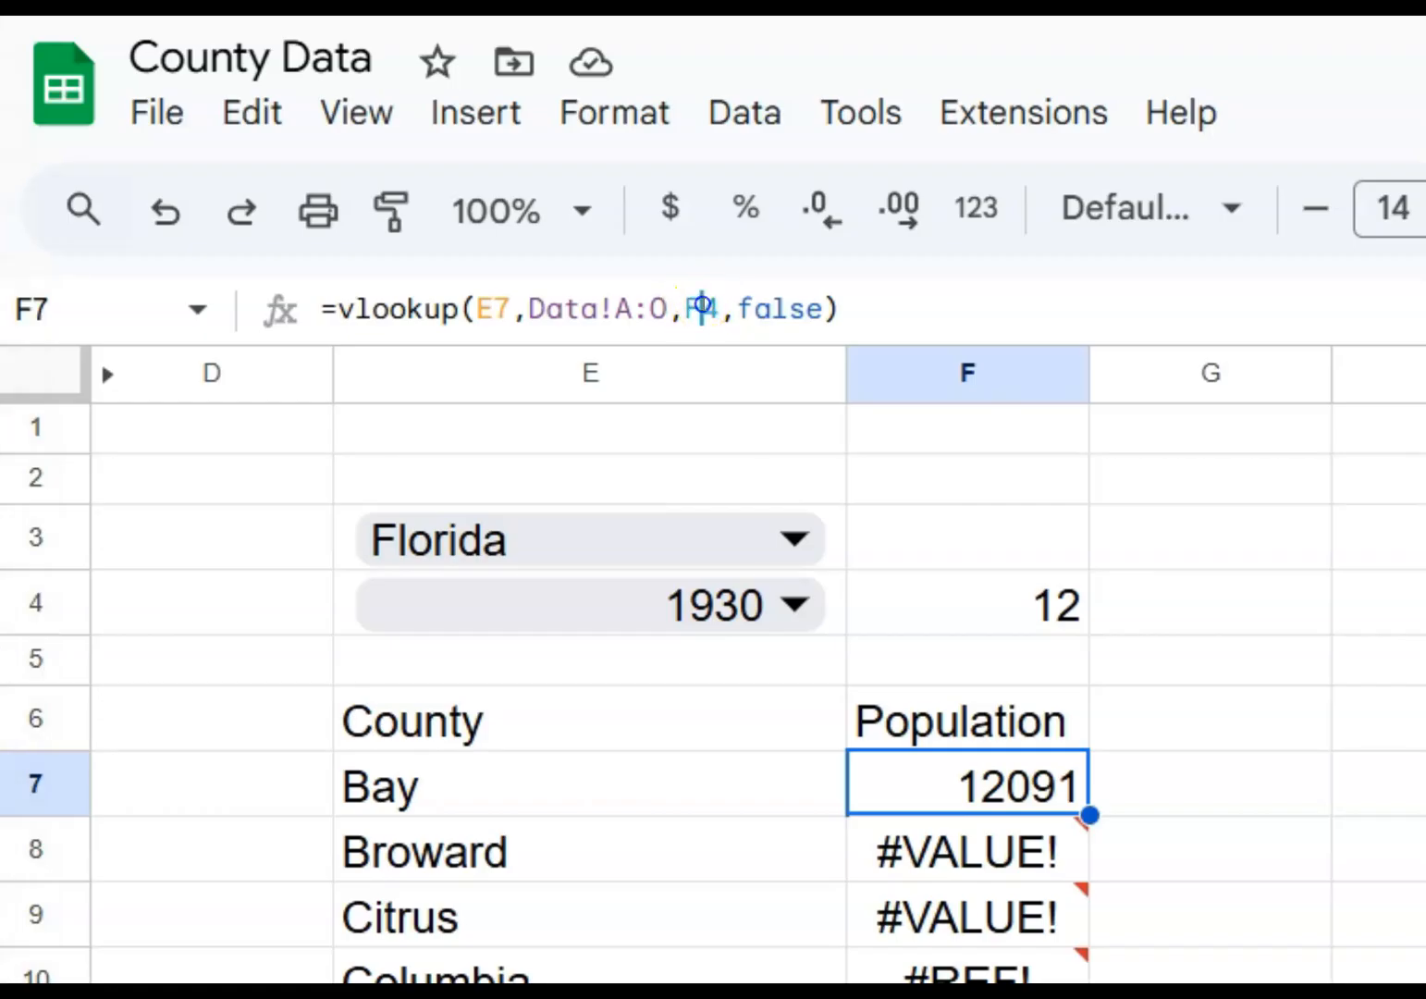
{"action": "left_click", "coordinate": [705, 304]}
{"action": "left_click", "coordinate": [700, 325]}
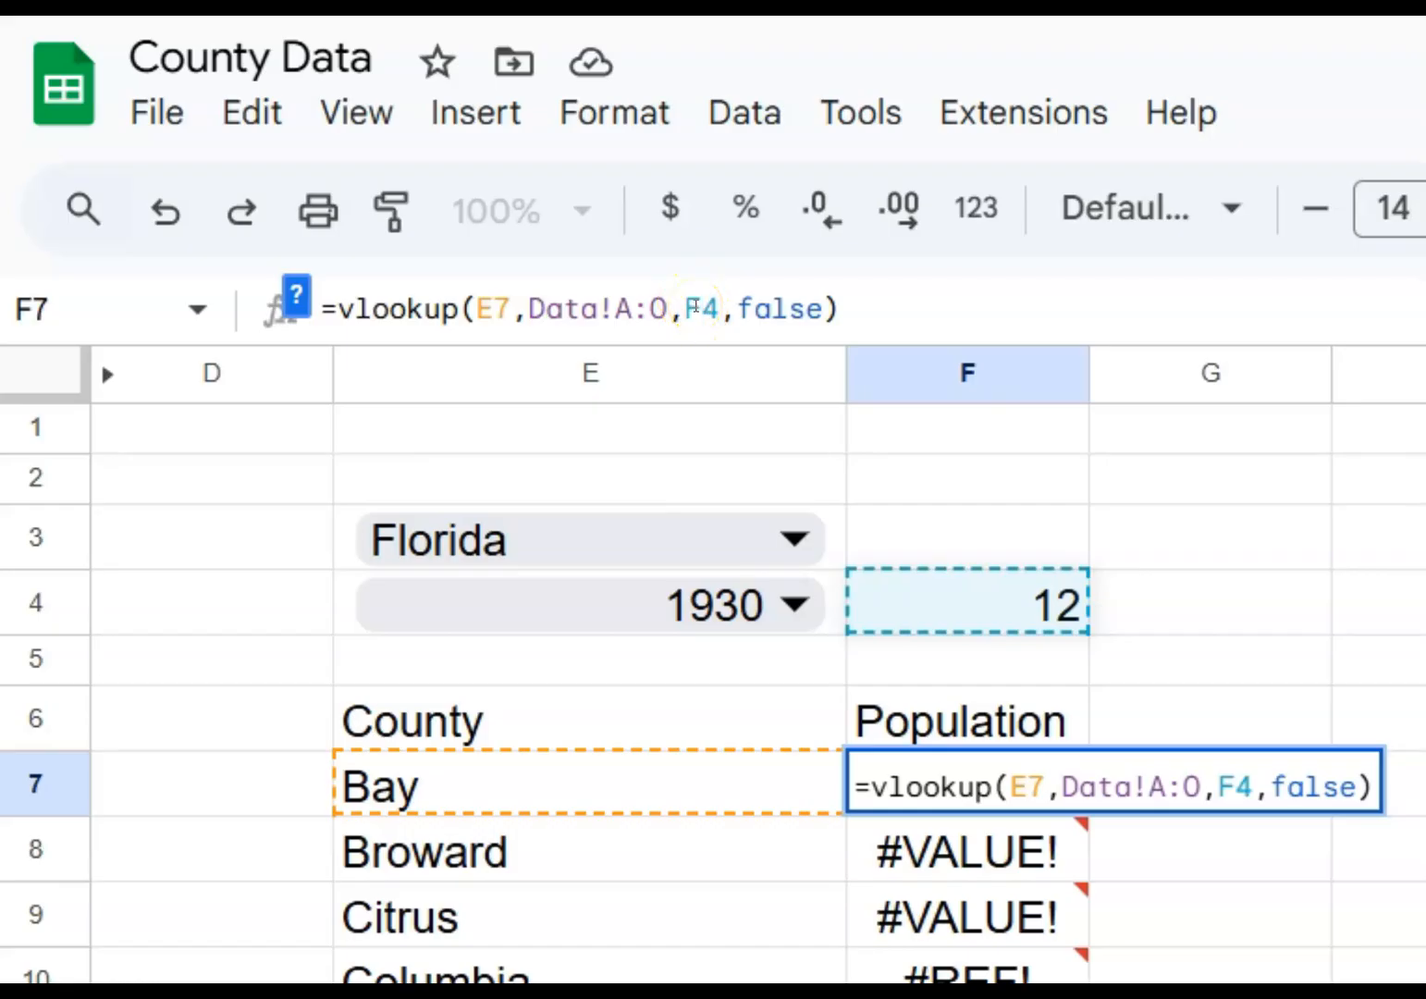
{"action": "type", "text": "$"}
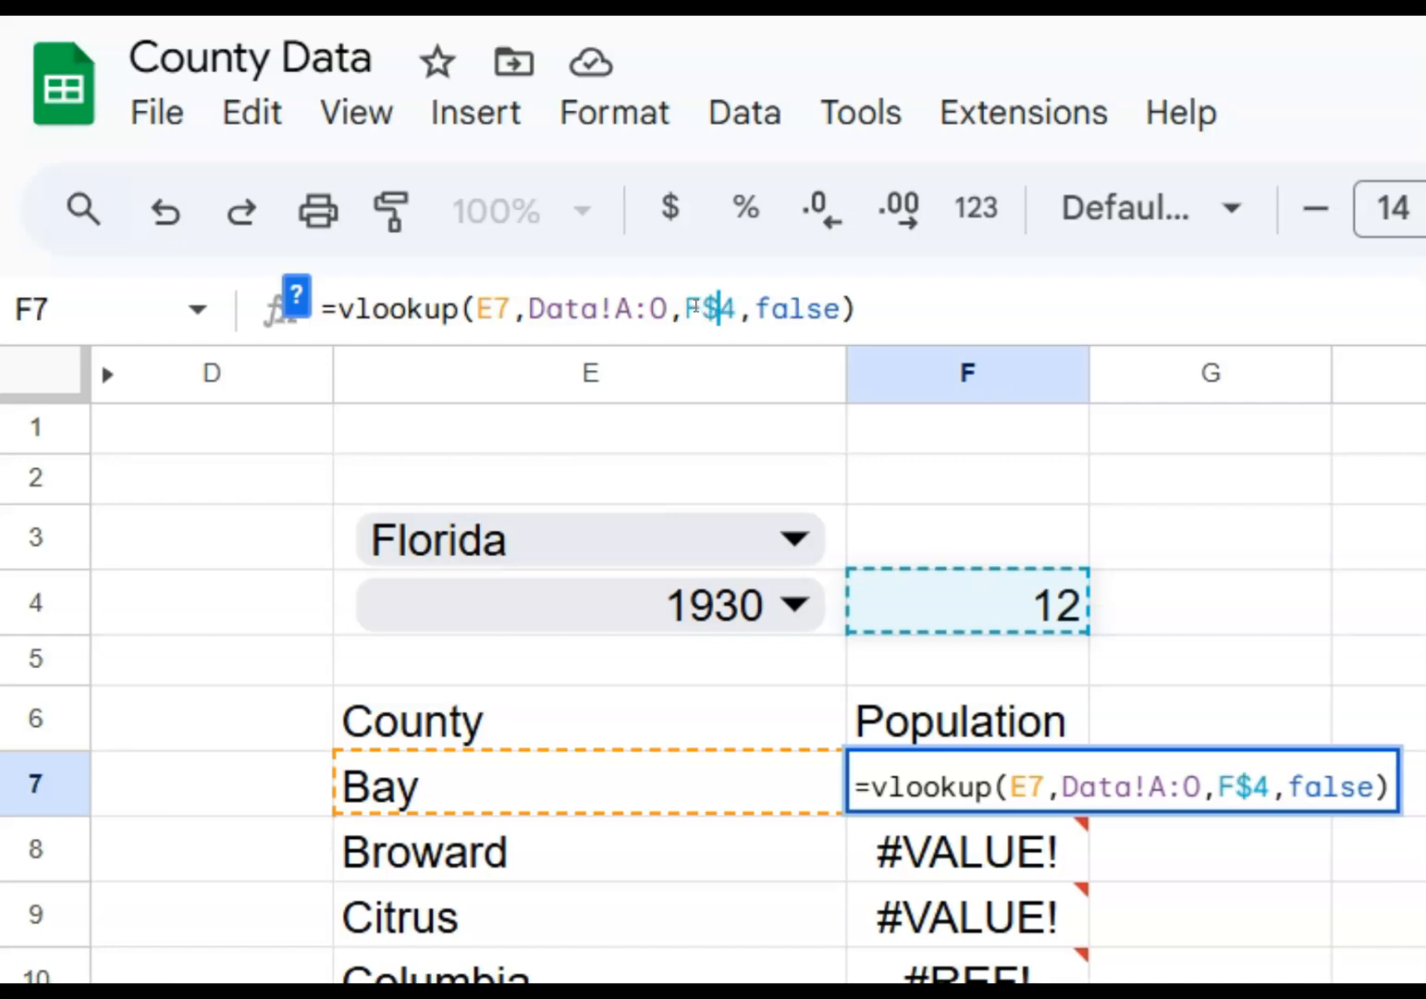
{"action": "key", "text": "Return"}
{"action": "key", "text": "Up"}
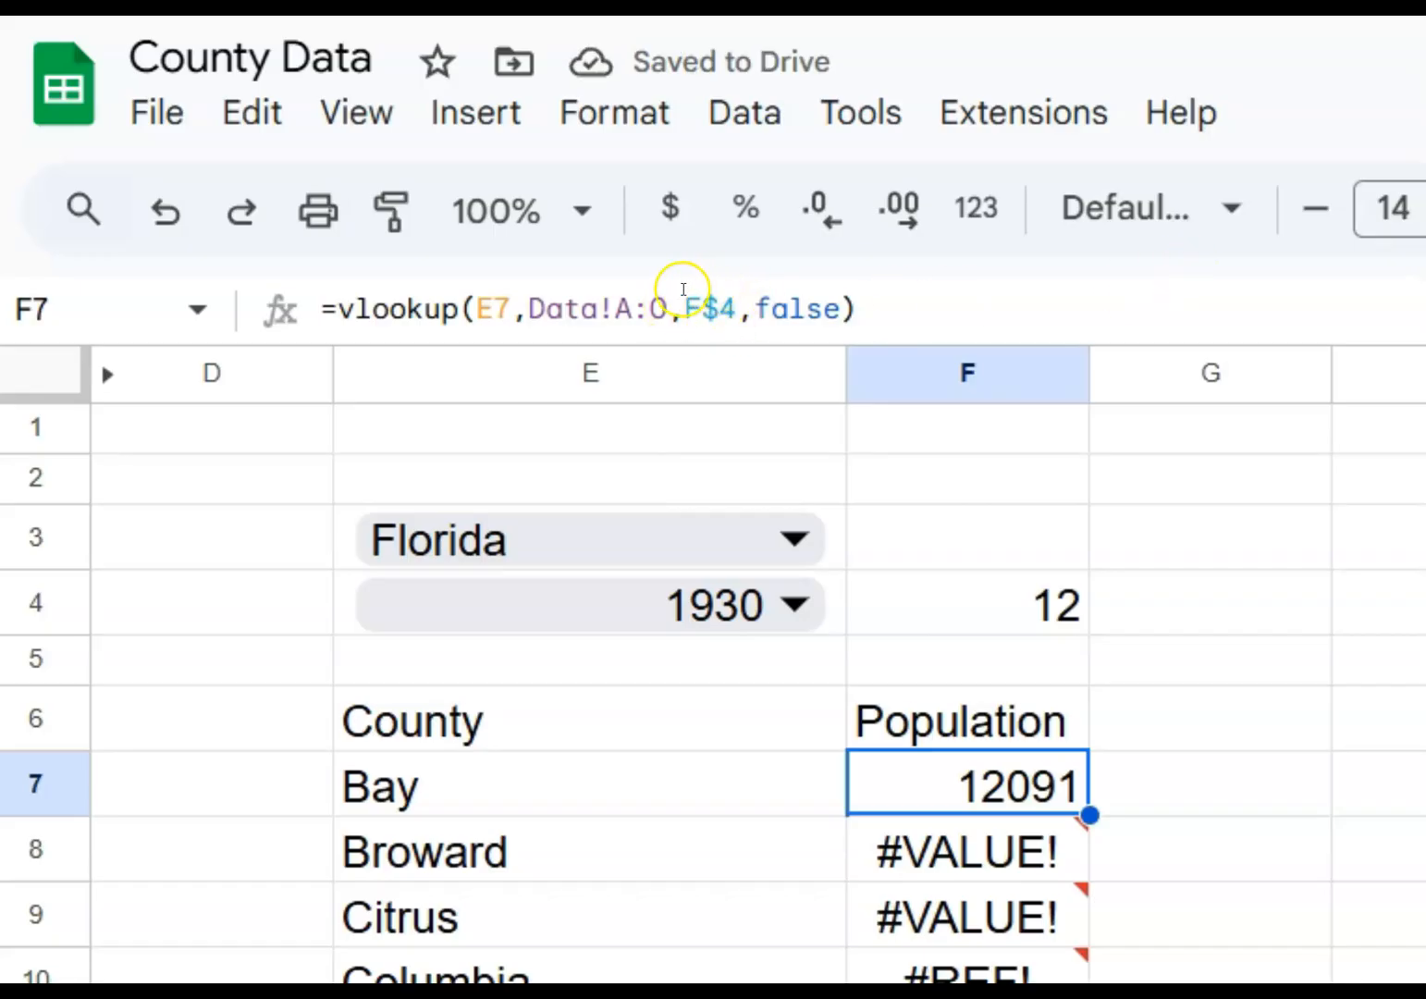
Step: Lock the column as well, making the index reference in F7's VLOOKUP formula $F$4
{"action": "left_click", "coordinate": [684, 290]}
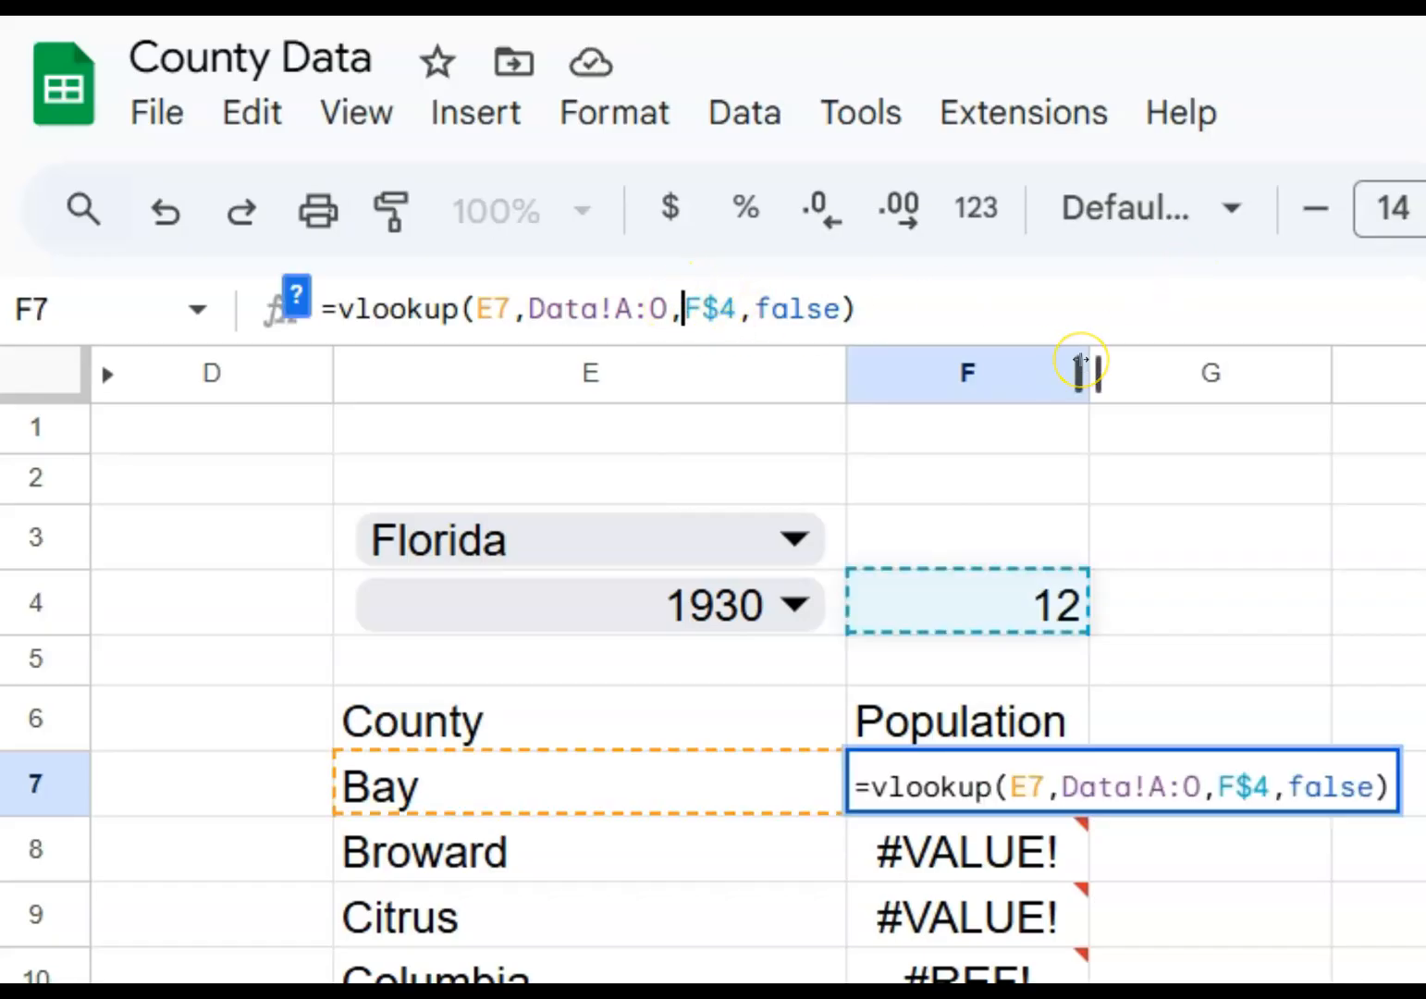
{"action": "type", "text": "$"}
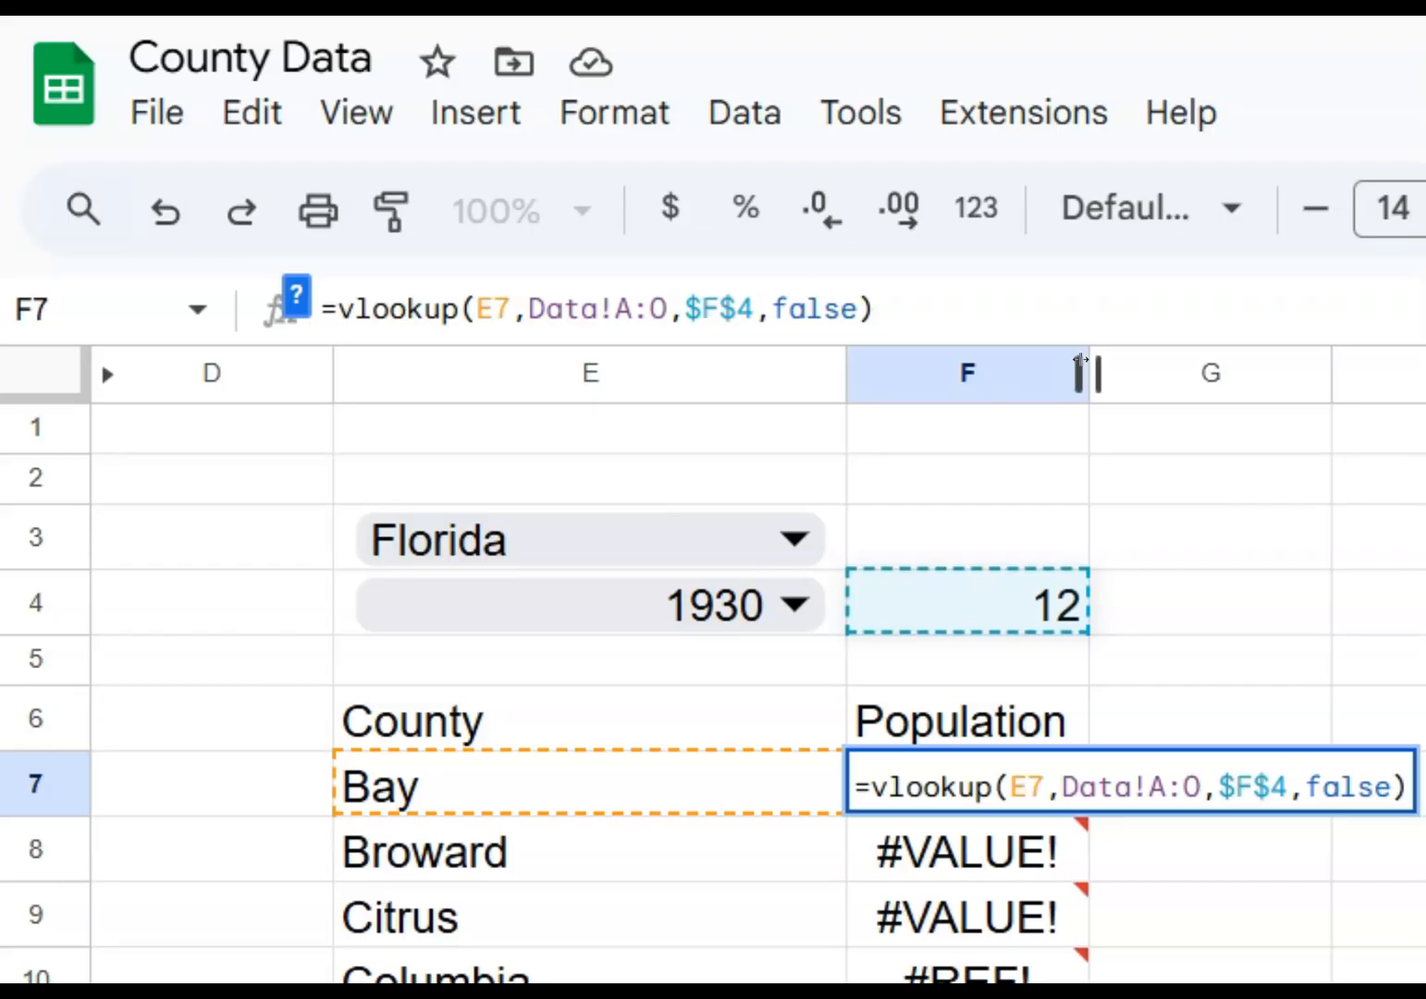
{"action": "key", "text": "Return"}
{"action": "key", "text": "Up"}
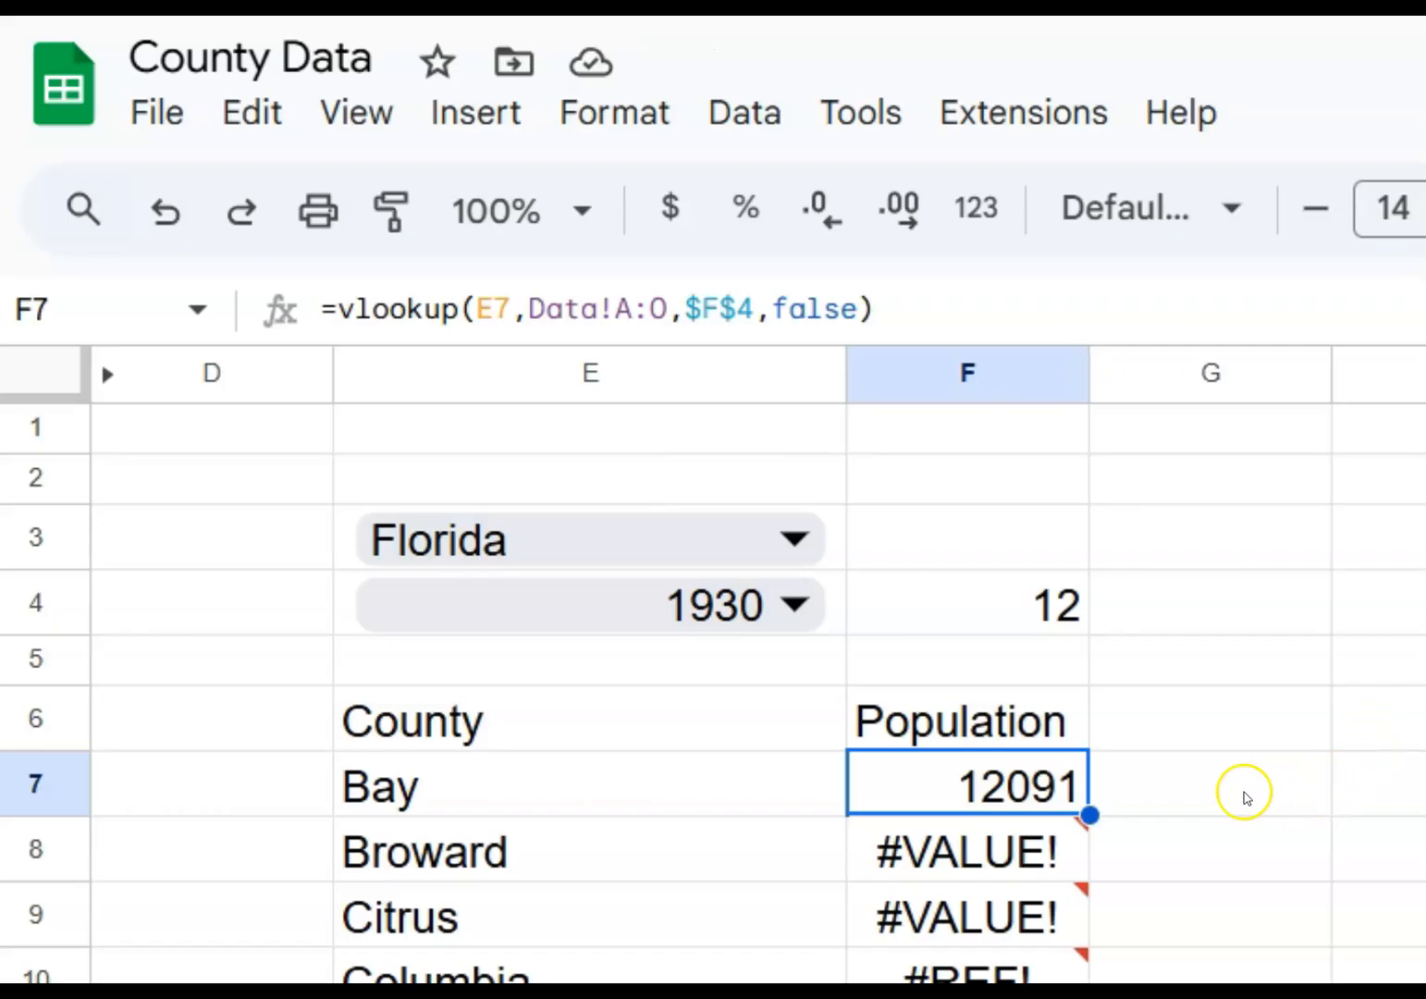
Step: Fill the corrected VLOOKUP formula from F7 down through F73
{"action": "left_click", "coordinate": [1213, 792]}
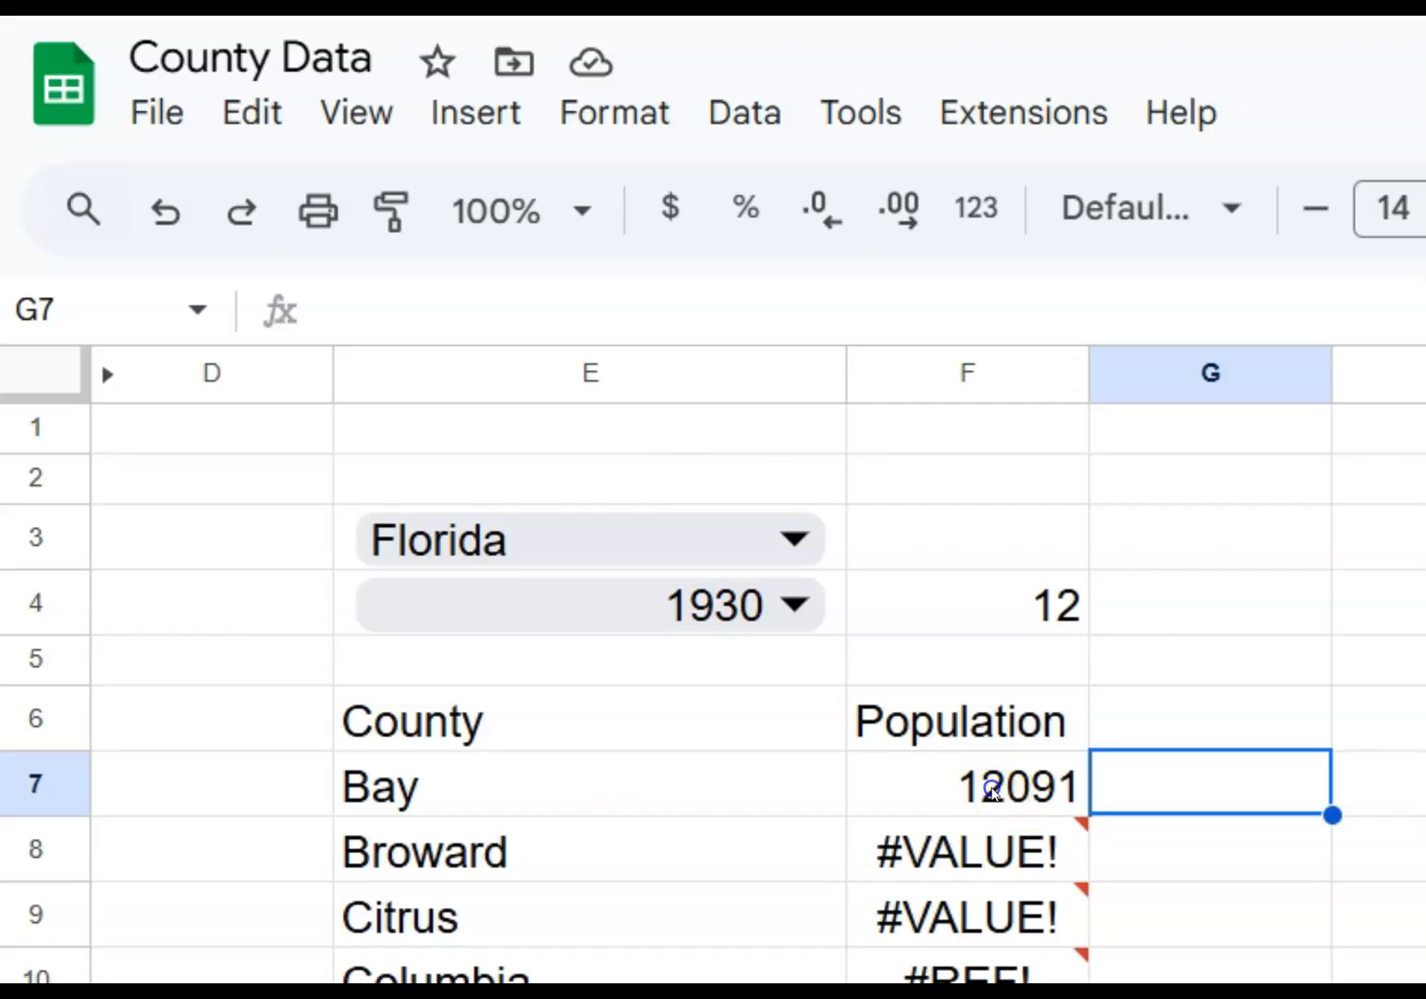
{"action": "left_click", "coordinate": [994, 791]}
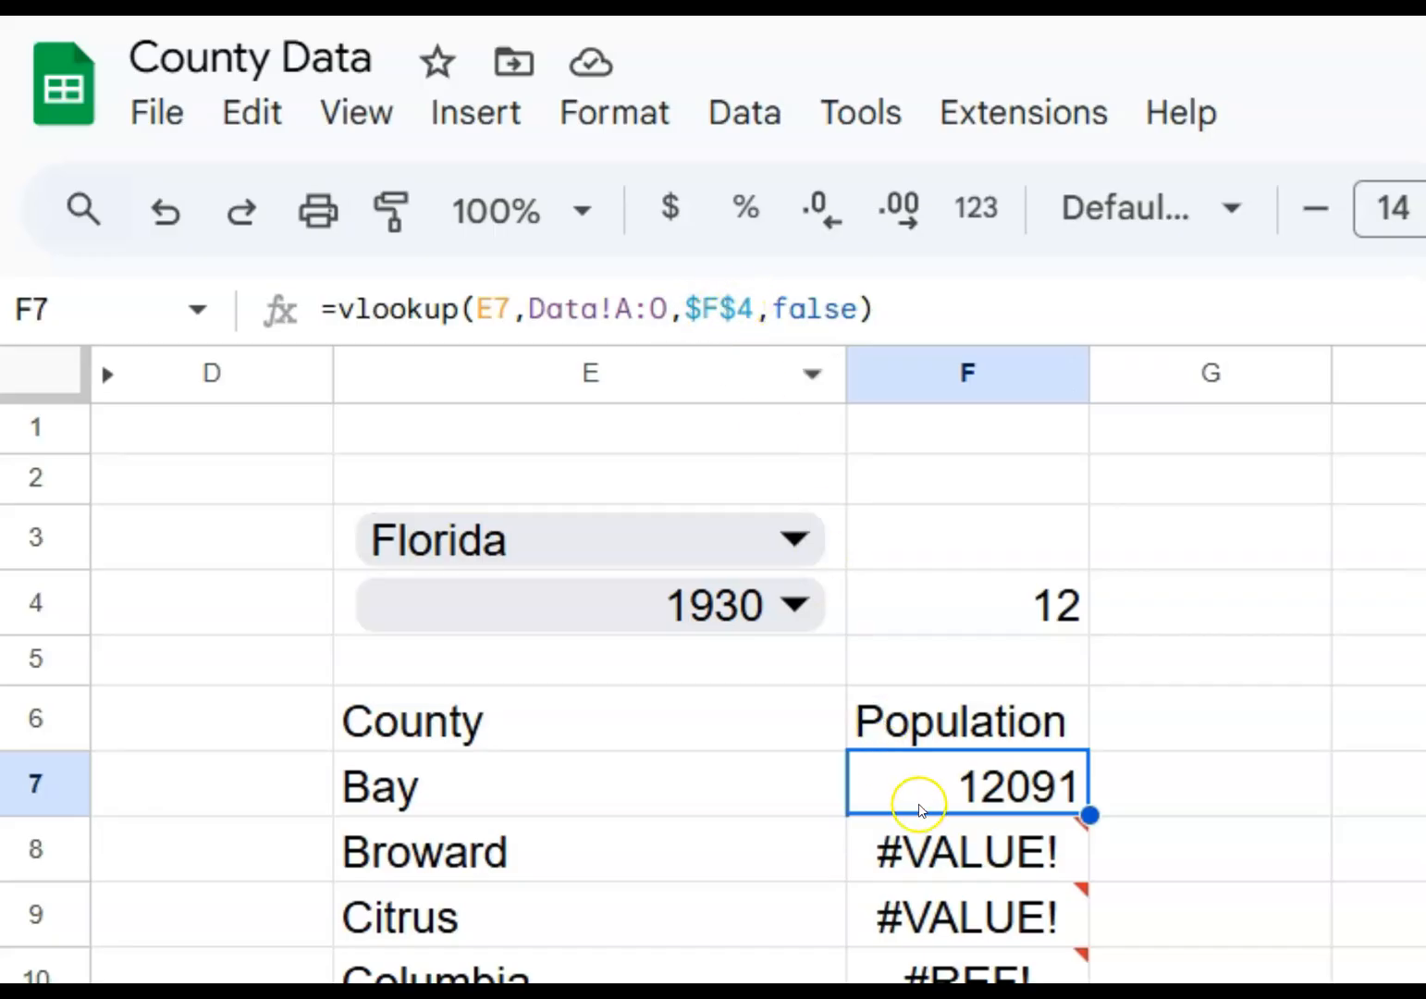
{"action": "left_click", "coordinate": [934, 788]}
{"action": "key", "text": "ctrl+c"}
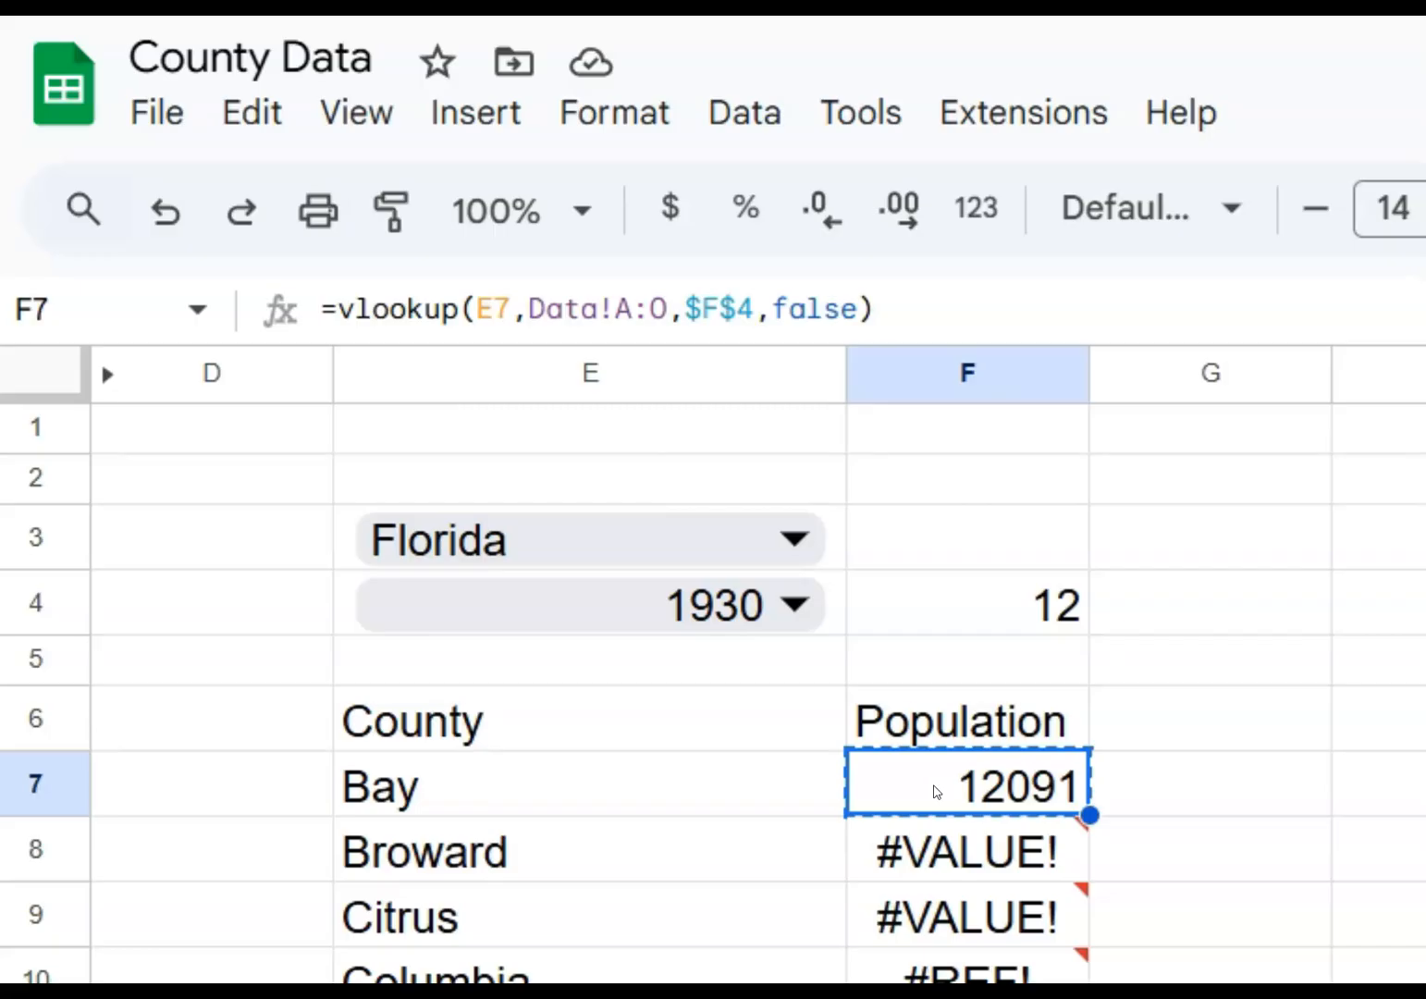
{"action": "key", "text": "ctrl+shift+Down"}
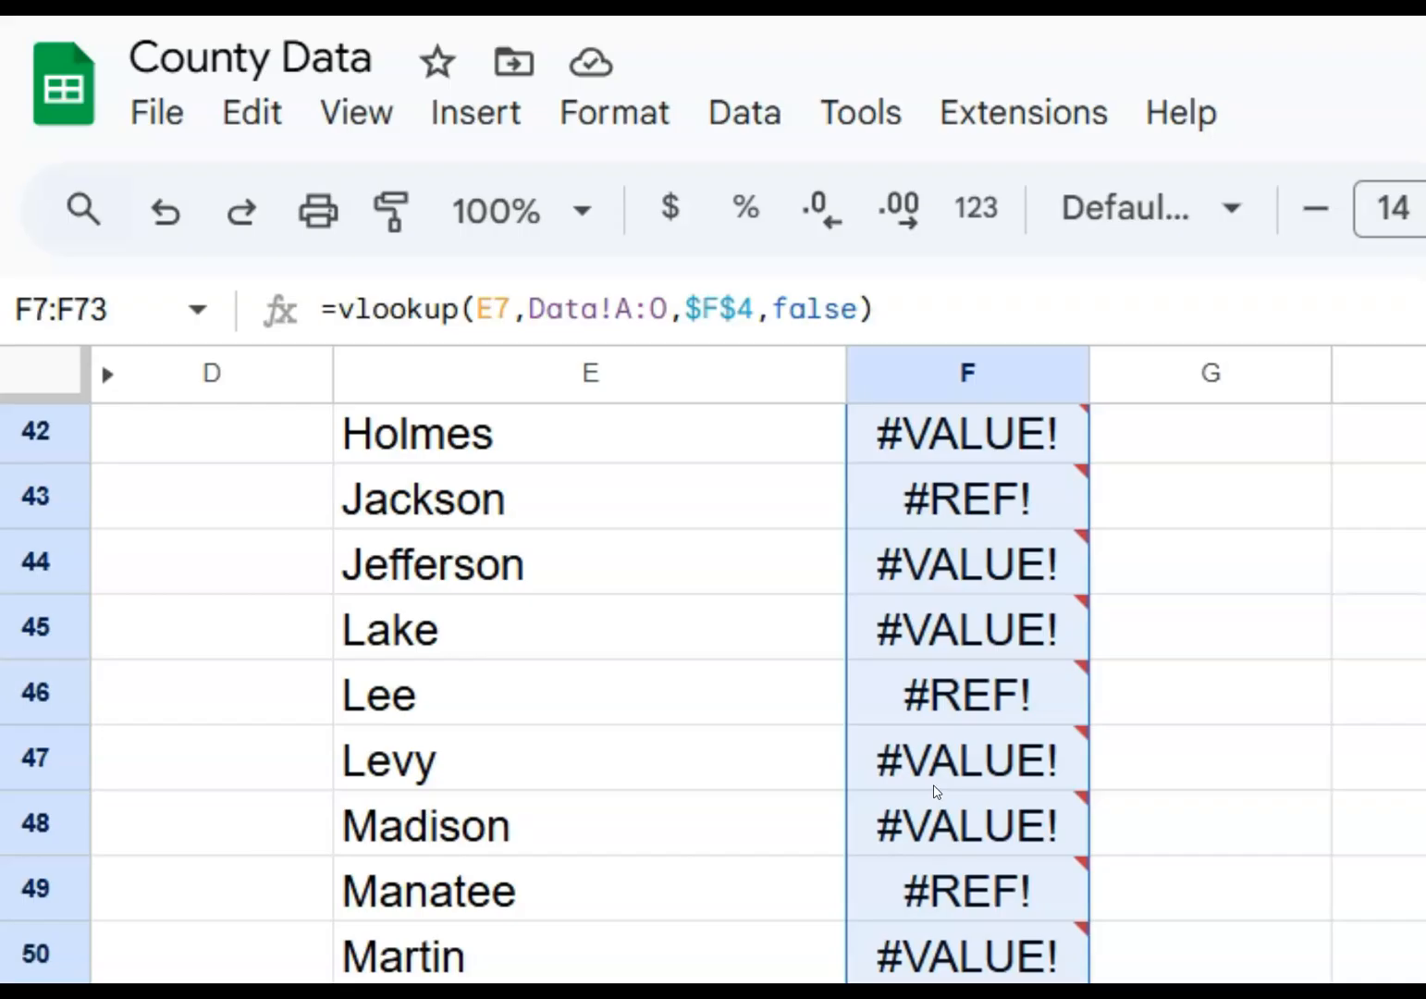
{"action": "key", "text": "ctrl+d"}
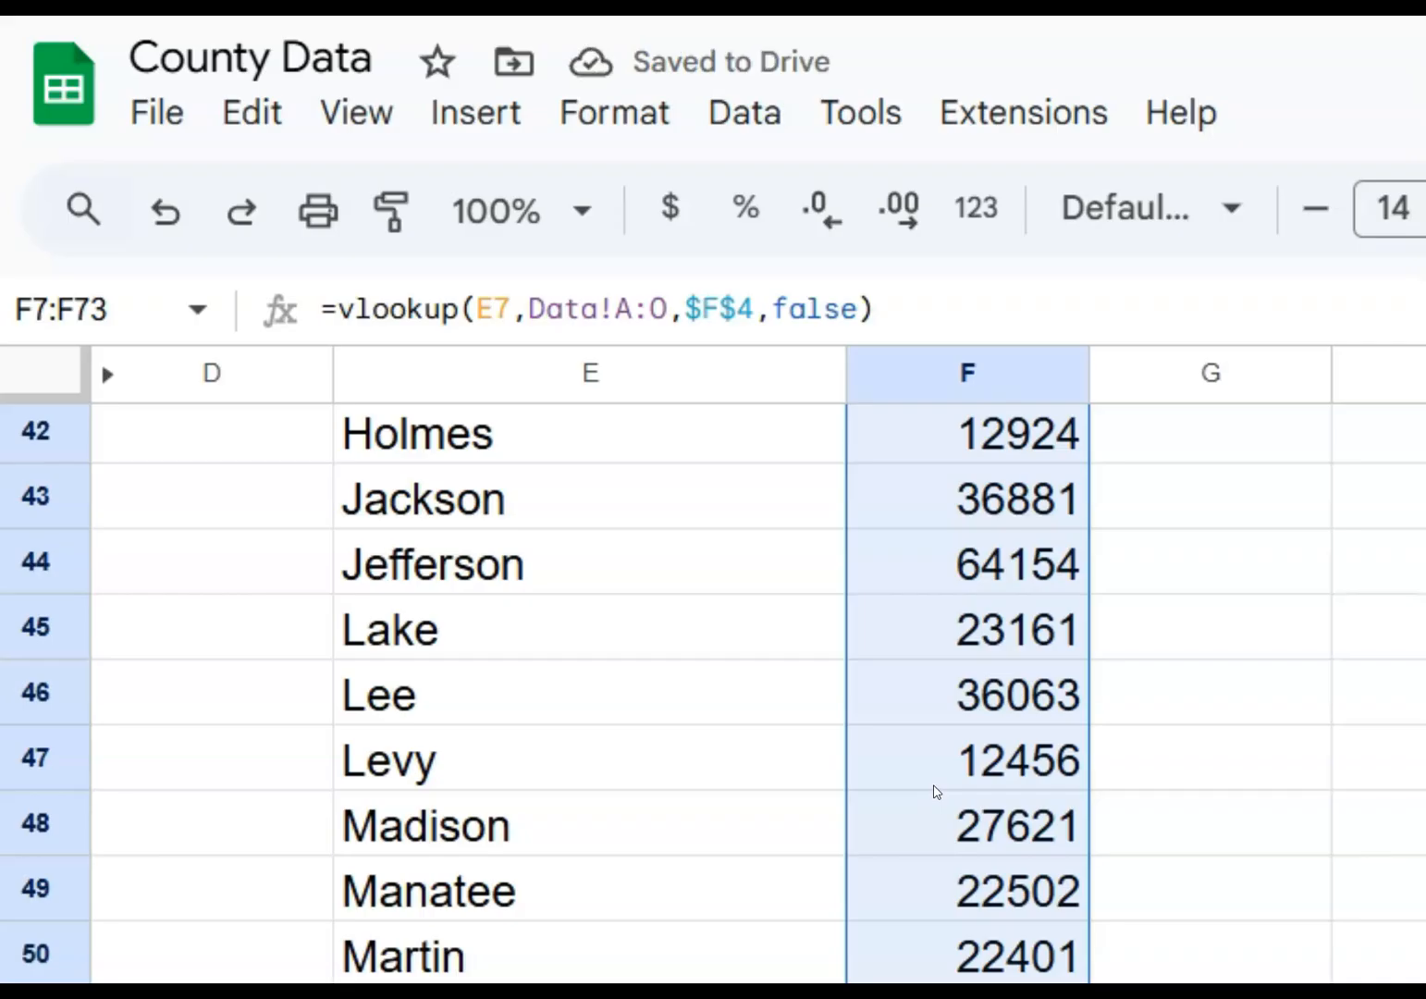
Step: Check the filled formulas around rows 44 to 49 and review the Population values along the county list
{"action": "left_click", "coordinate": [934, 786]}
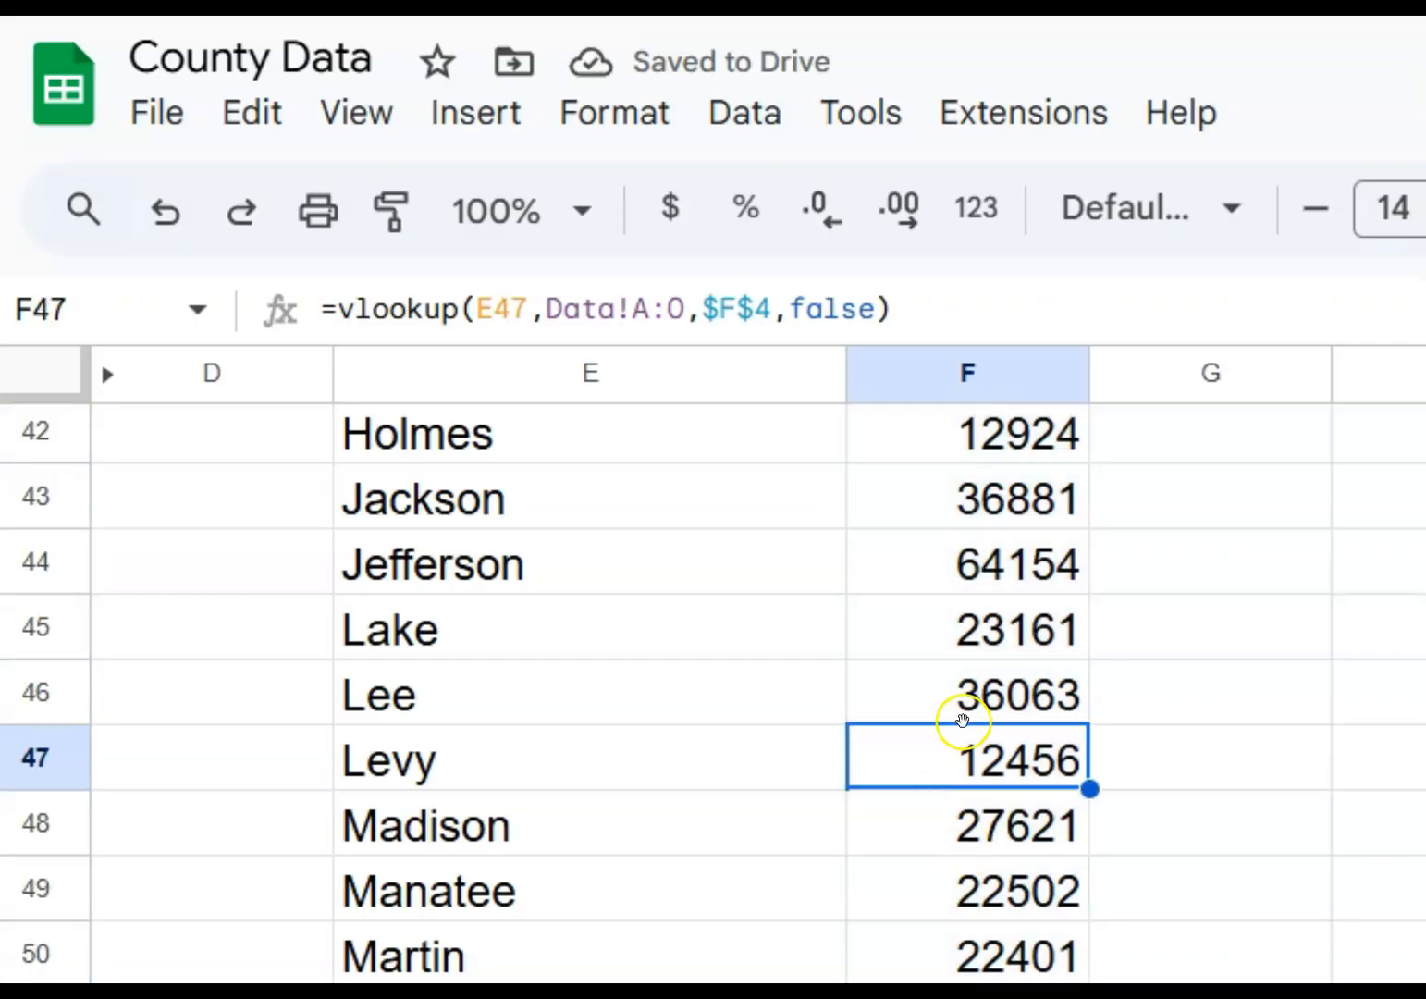
{"action": "left_click_drag", "start_coordinate": [997, 606], "coordinate": [999, 592]}
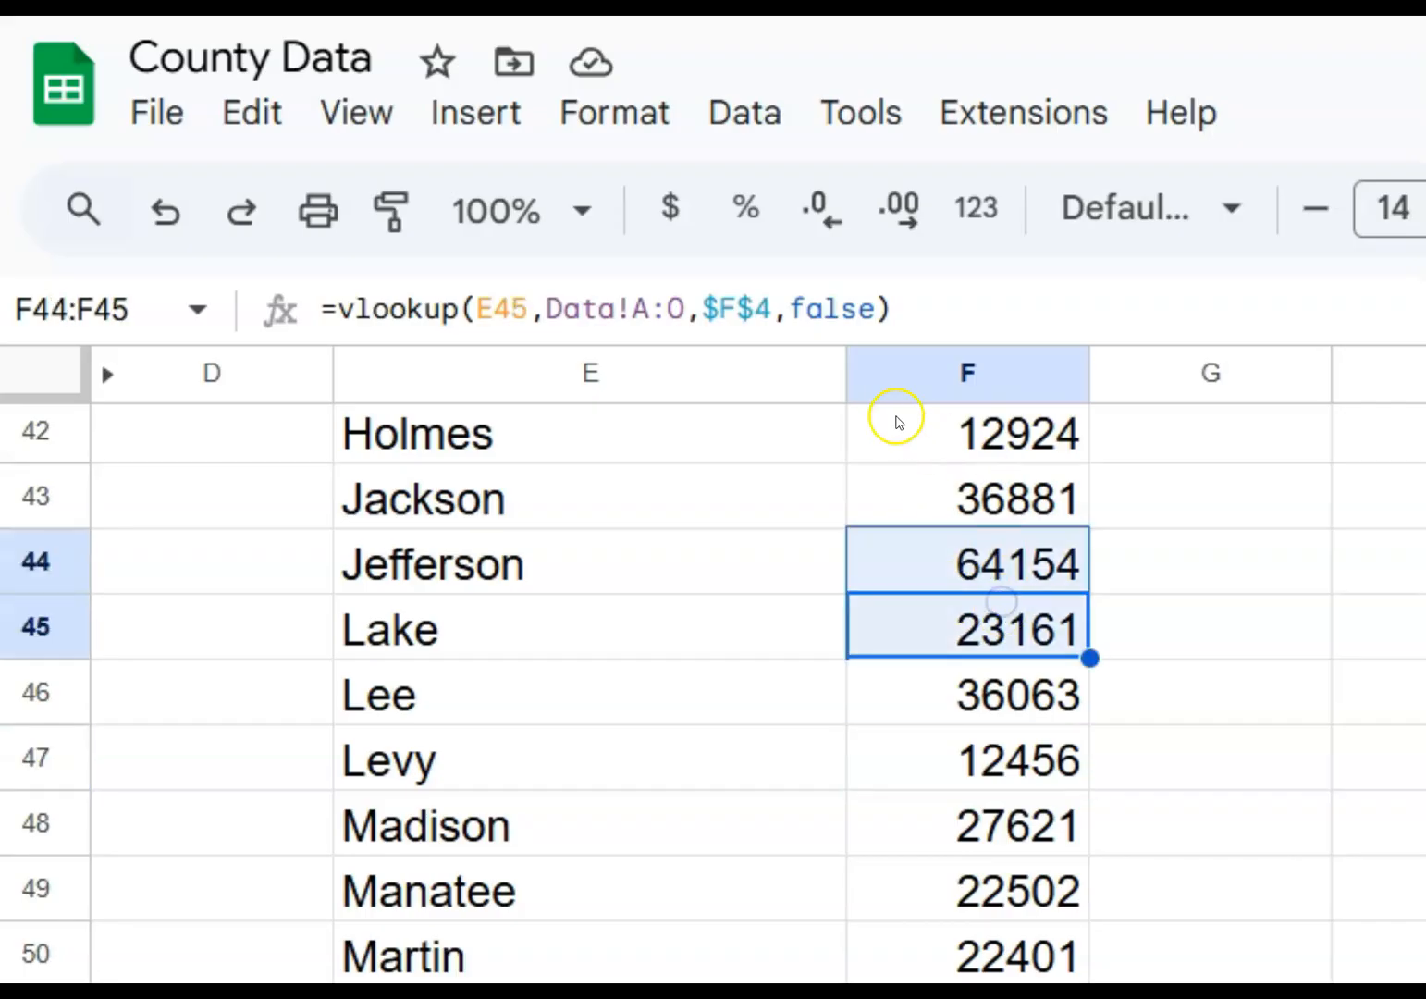
{"action": "left_click", "coordinate": [959, 734]}
{"action": "left_click", "coordinate": [982, 881]}
{"action": "scroll", "coordinate": [983, 882], "scroll_direction": "up", "scroll_amount": 15}
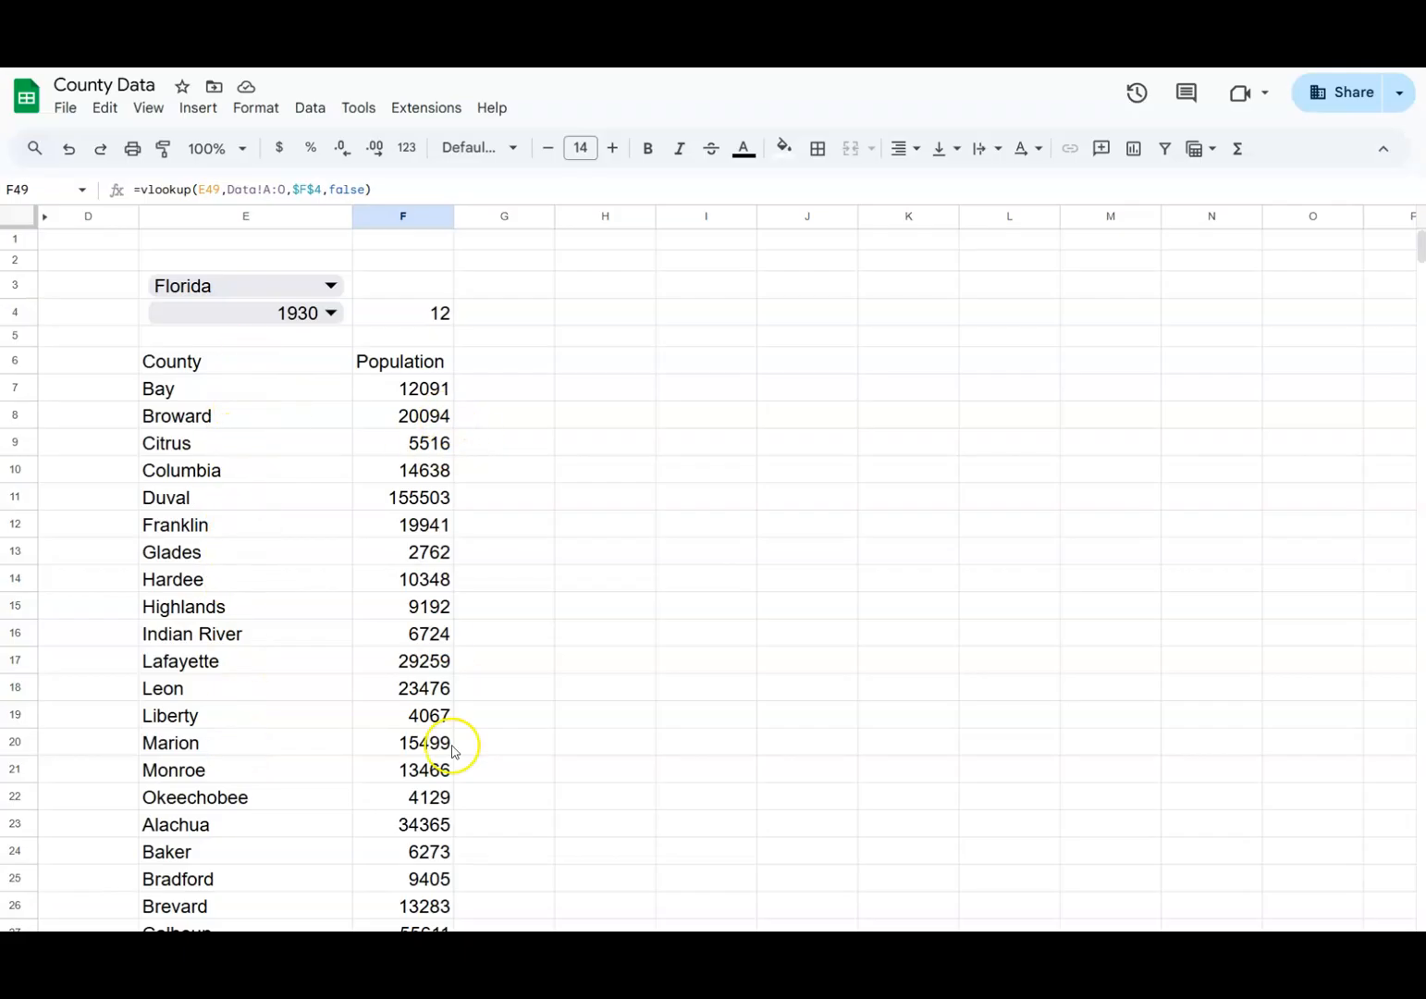
{"action": "scroll", "coordinate": [453, 629], "scroll_direction": "down", "scroll_amount": 16}
{"action": "scroll", "coordinate": [453, 633], "scroll_direction": "up", "scroll_amount": 9}
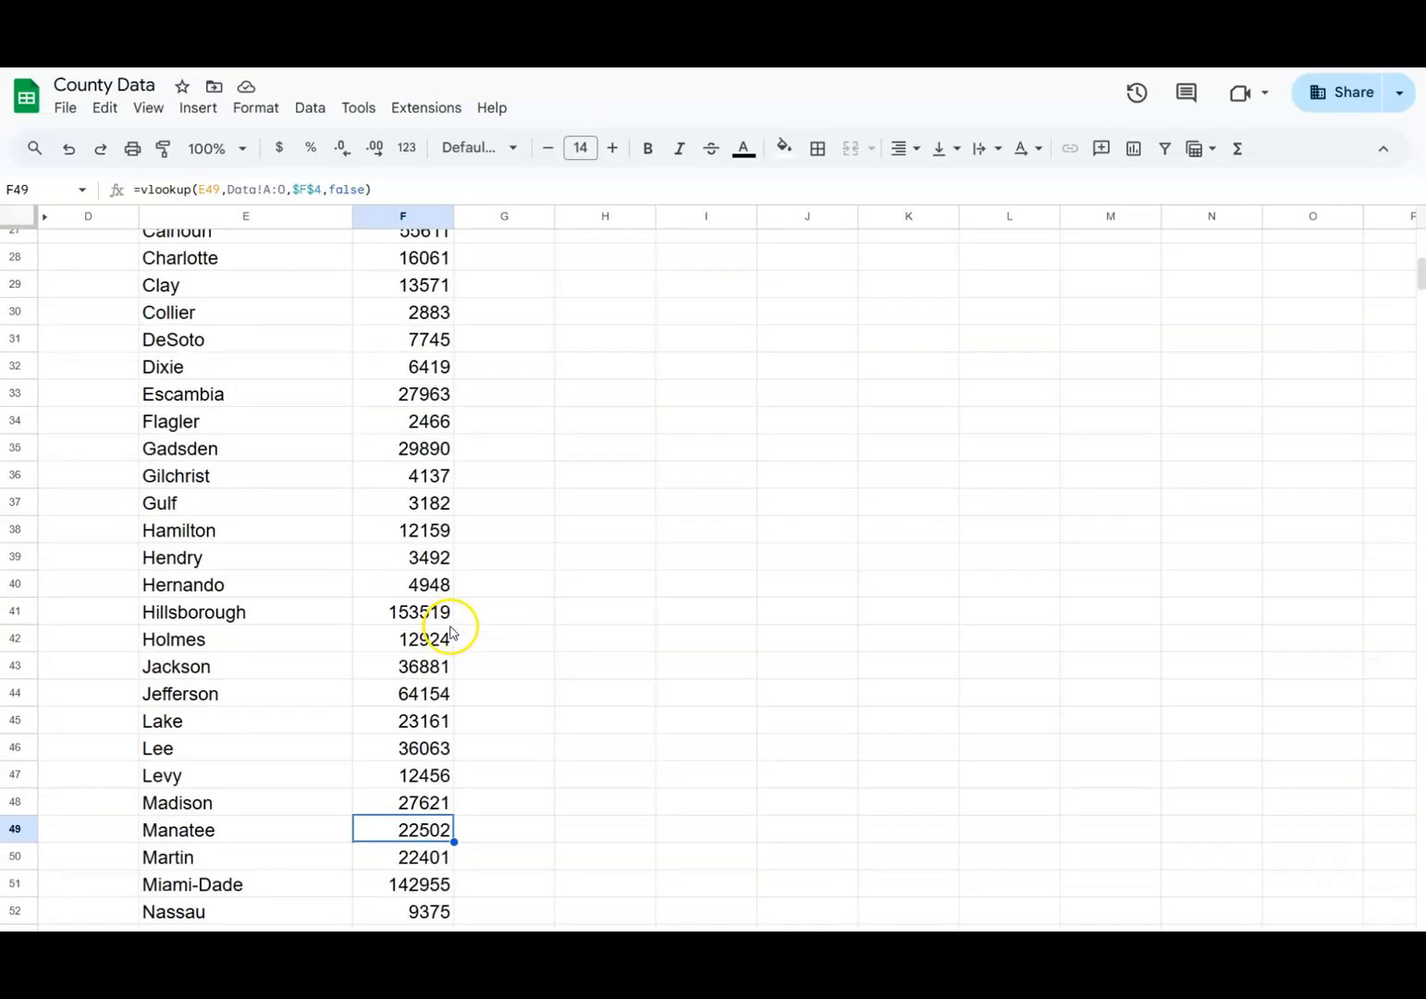
{"action": "scroll", "coordinate": [450, 633], "scroll_direction": "up", "scroll_amount": 8}
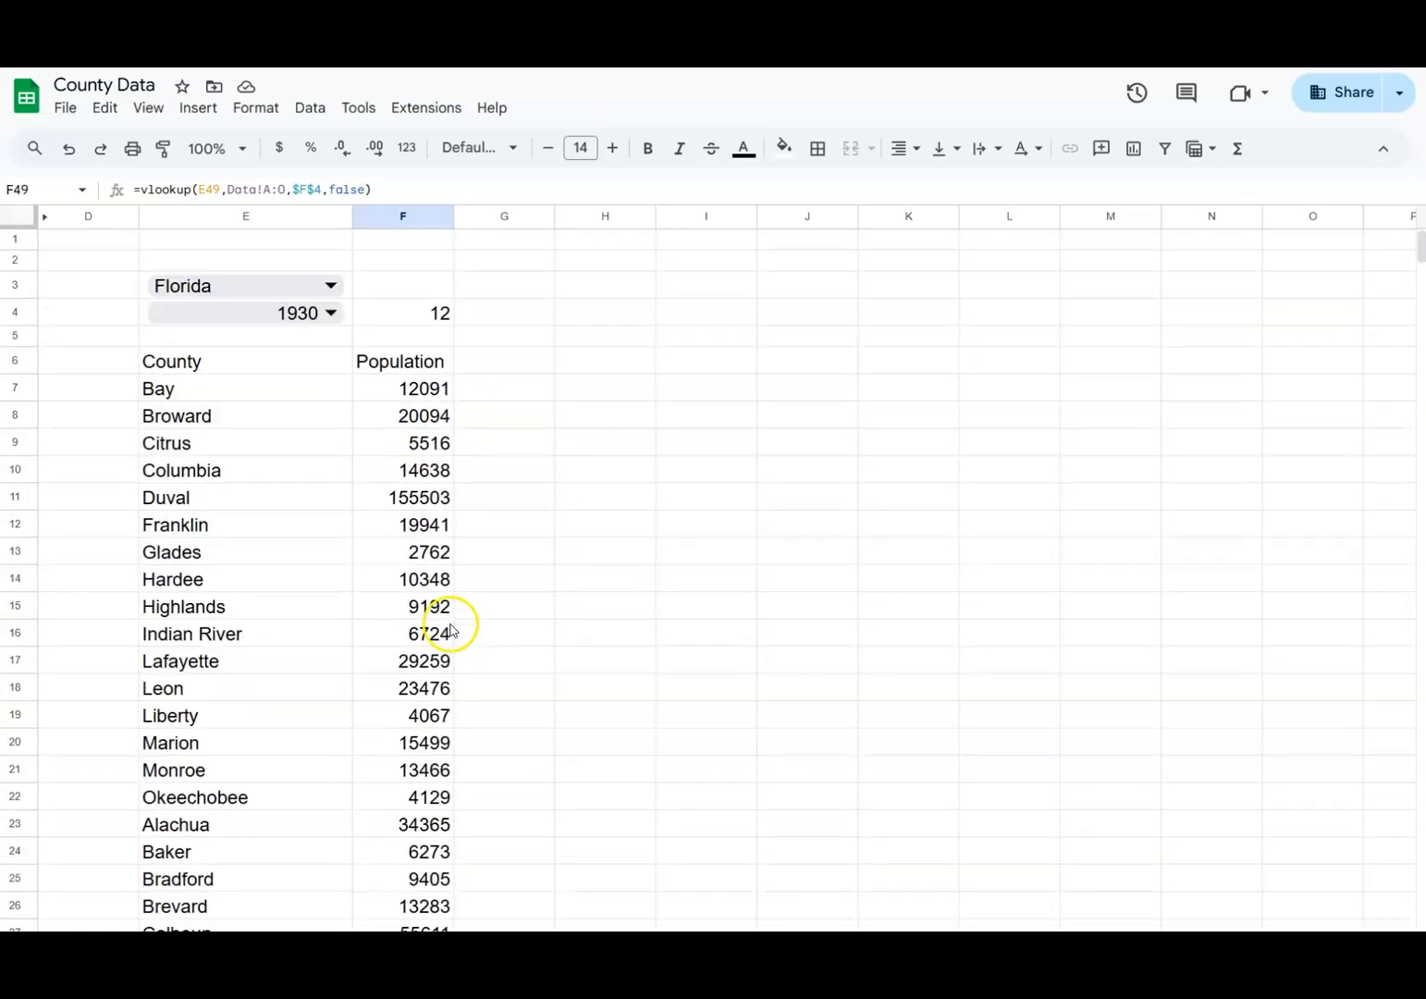
Step: Choose Delaware as the state in E3
{"action": "left_click", "coordinate": [335, 288]}
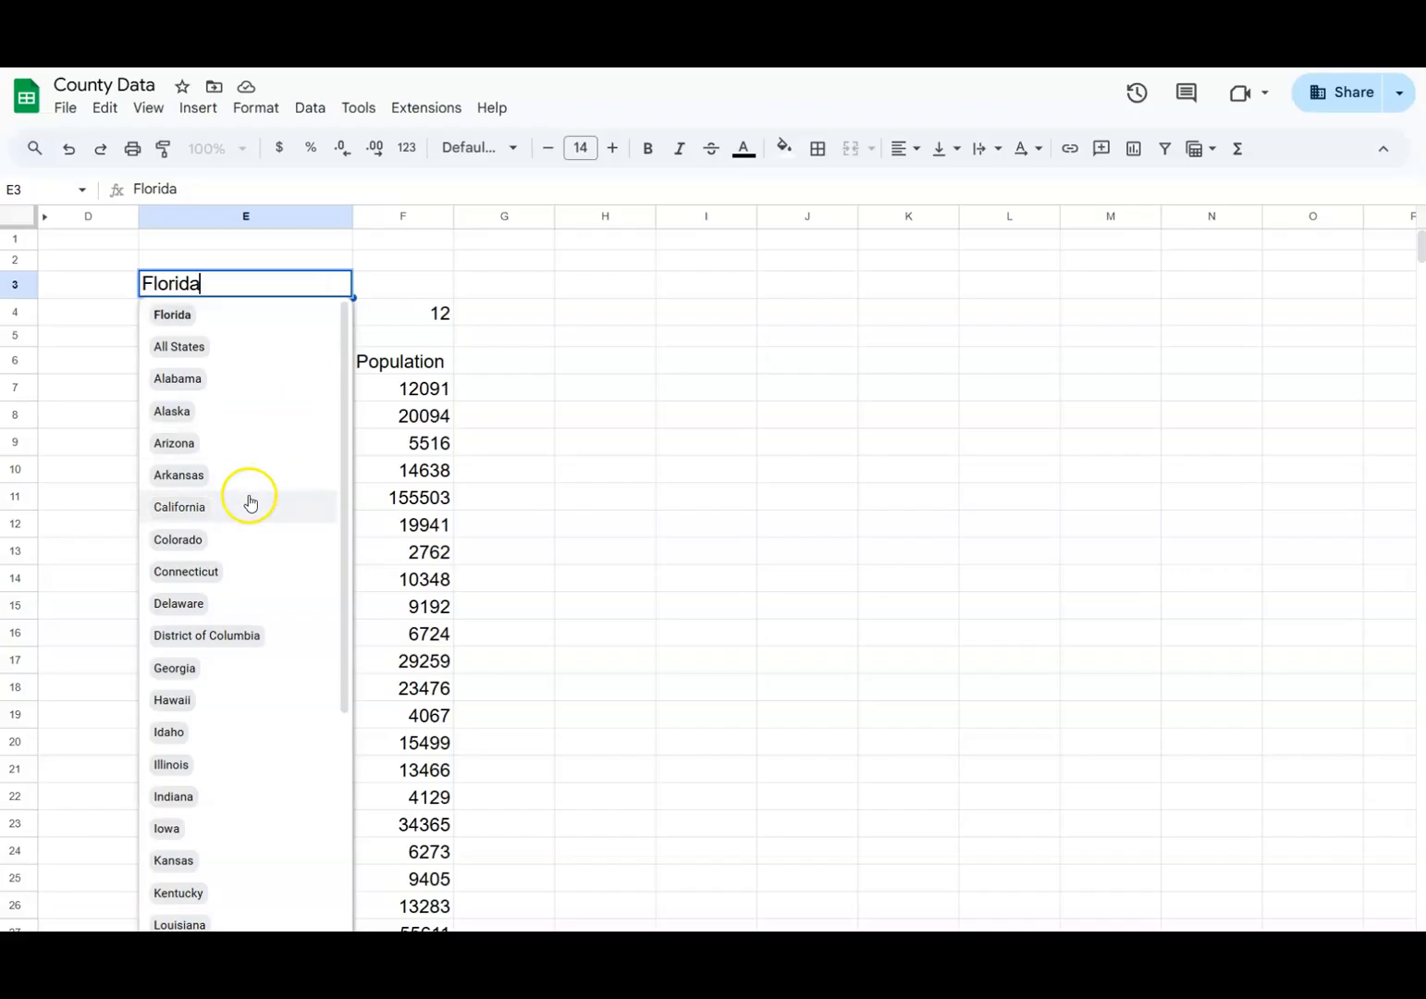
{"action": "left_click", "coordinate": [241, 608]}
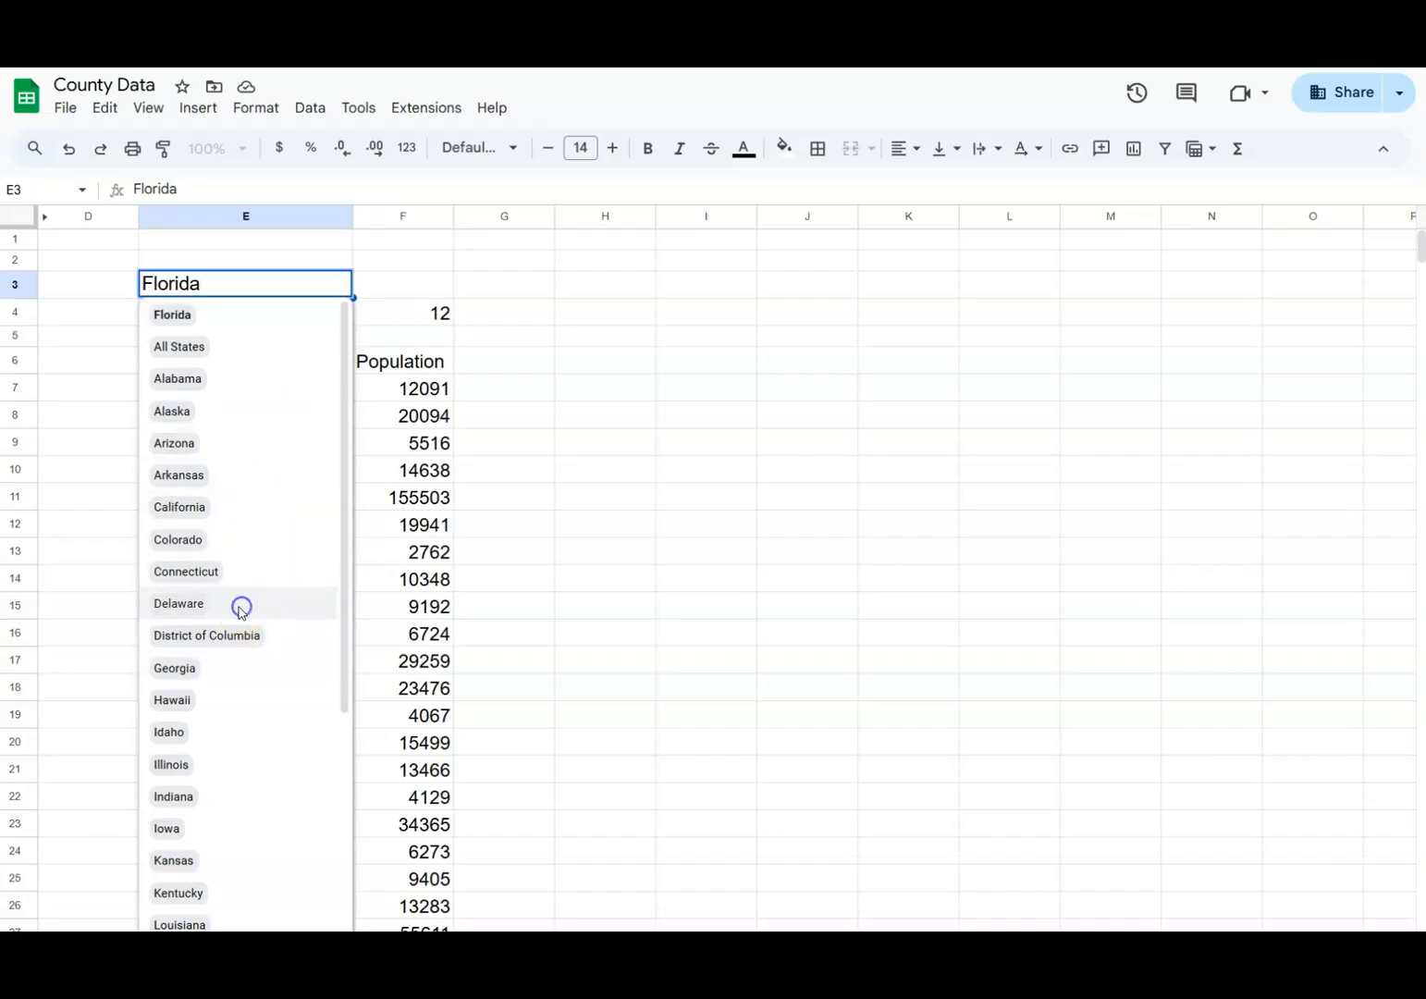
Step: Wrap F7's VLOOKUP in an IF function so it runs only when e7<>""
{"action": "mouse_move", "coordinate": [398, 490]}
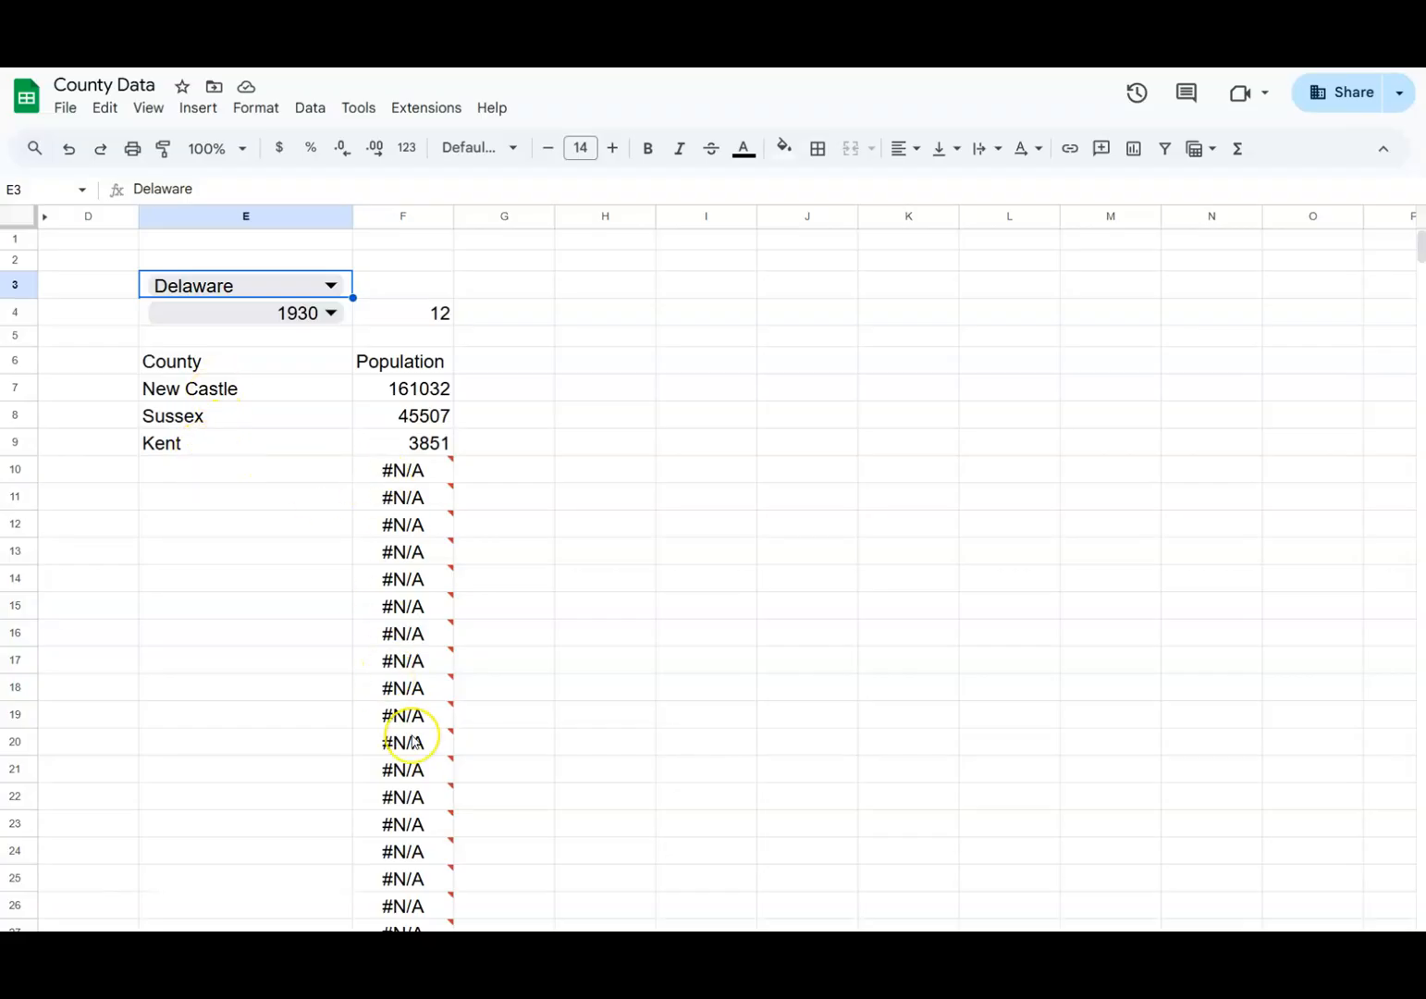
{"action": "mouse_move", "coordinate": [414, 740]}
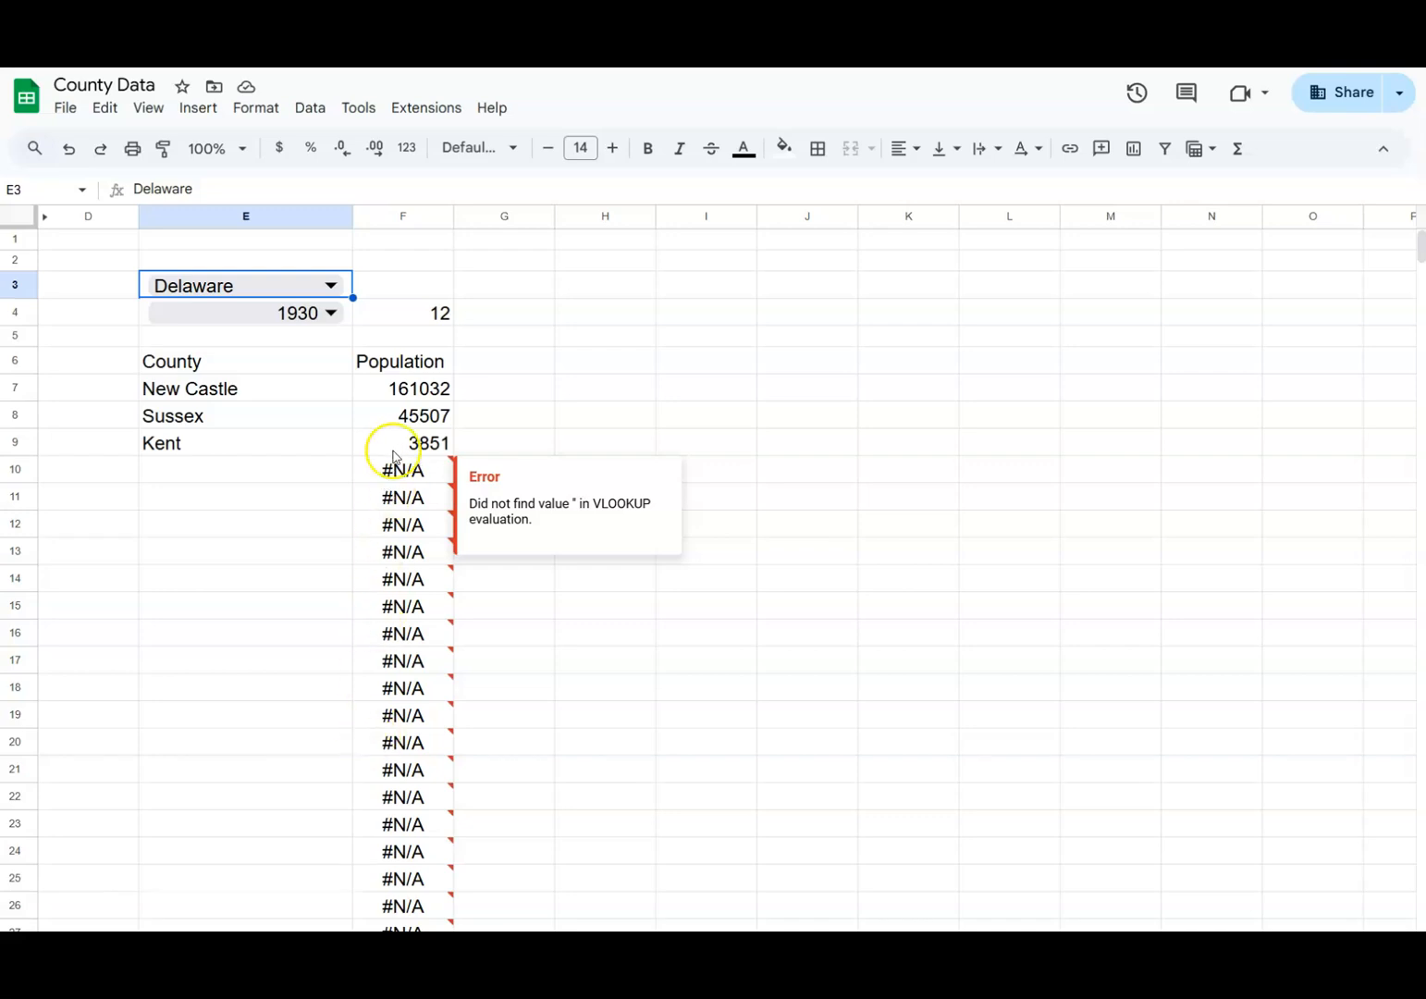
{"action": "mouse_move", "coordinate": [395, 603]}
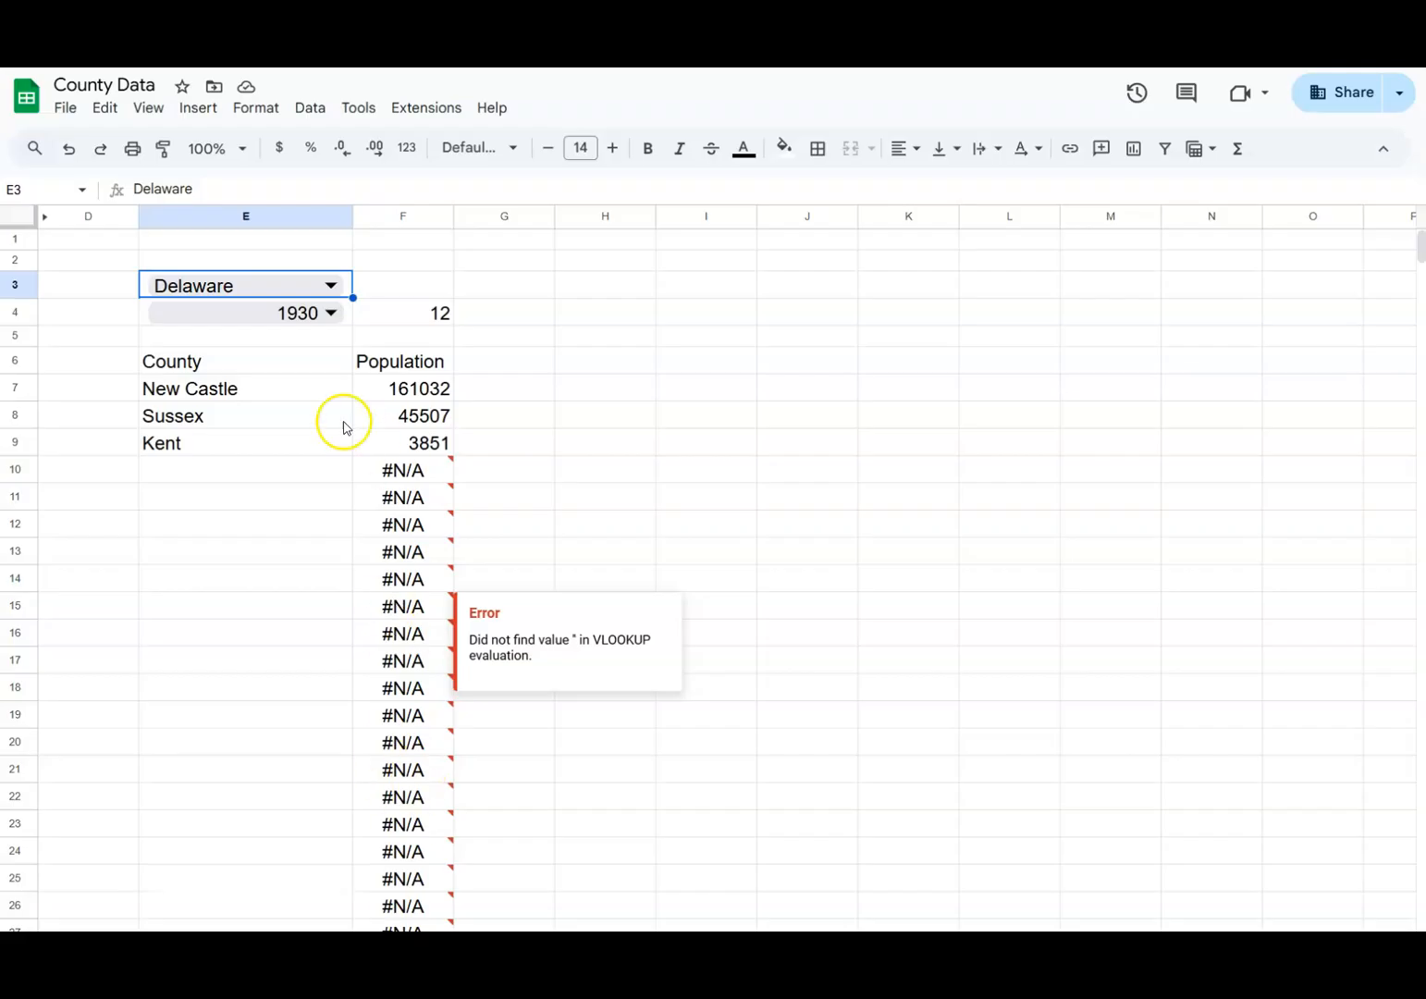
{"action": "left_click", "coordinate": [414, 387]}
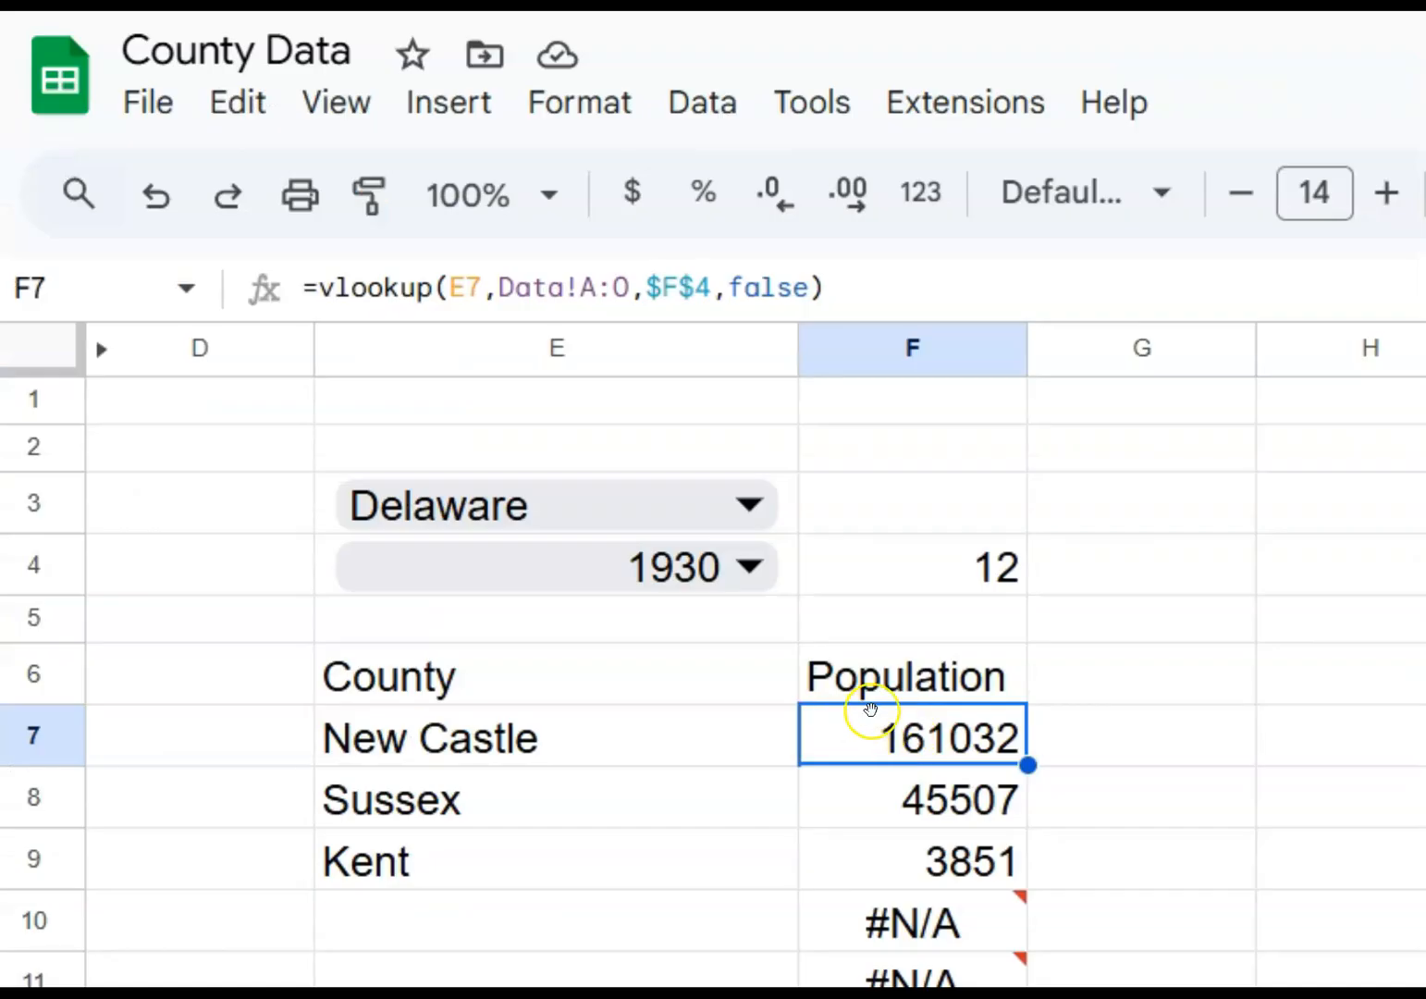
{"action": "left_click", "coordinate": [317, 288]}
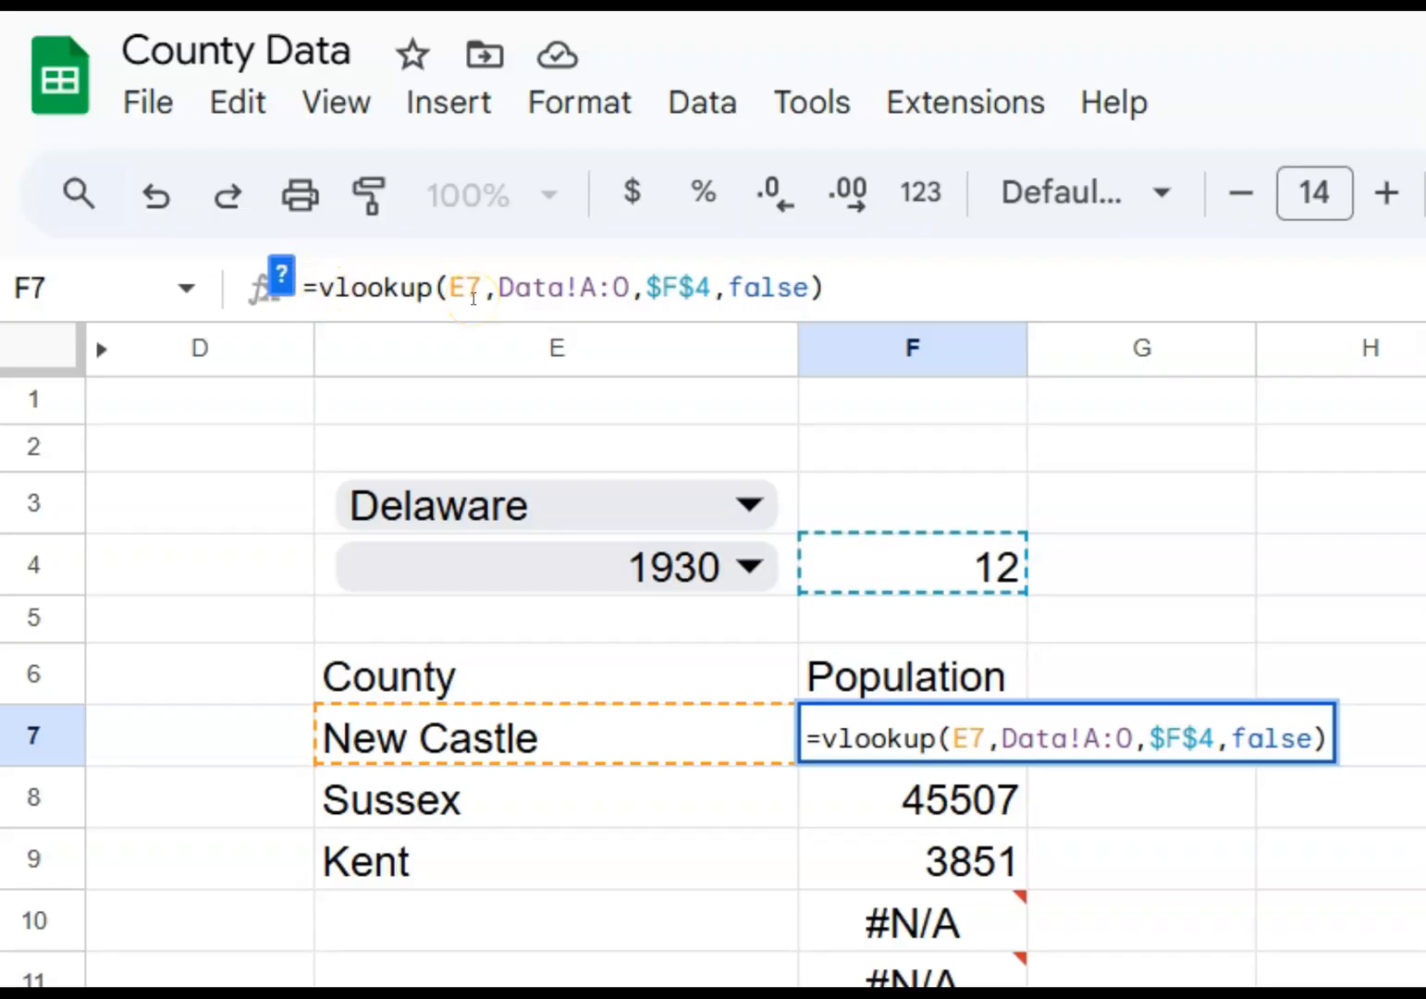
{"action": "type", "text": "if"}
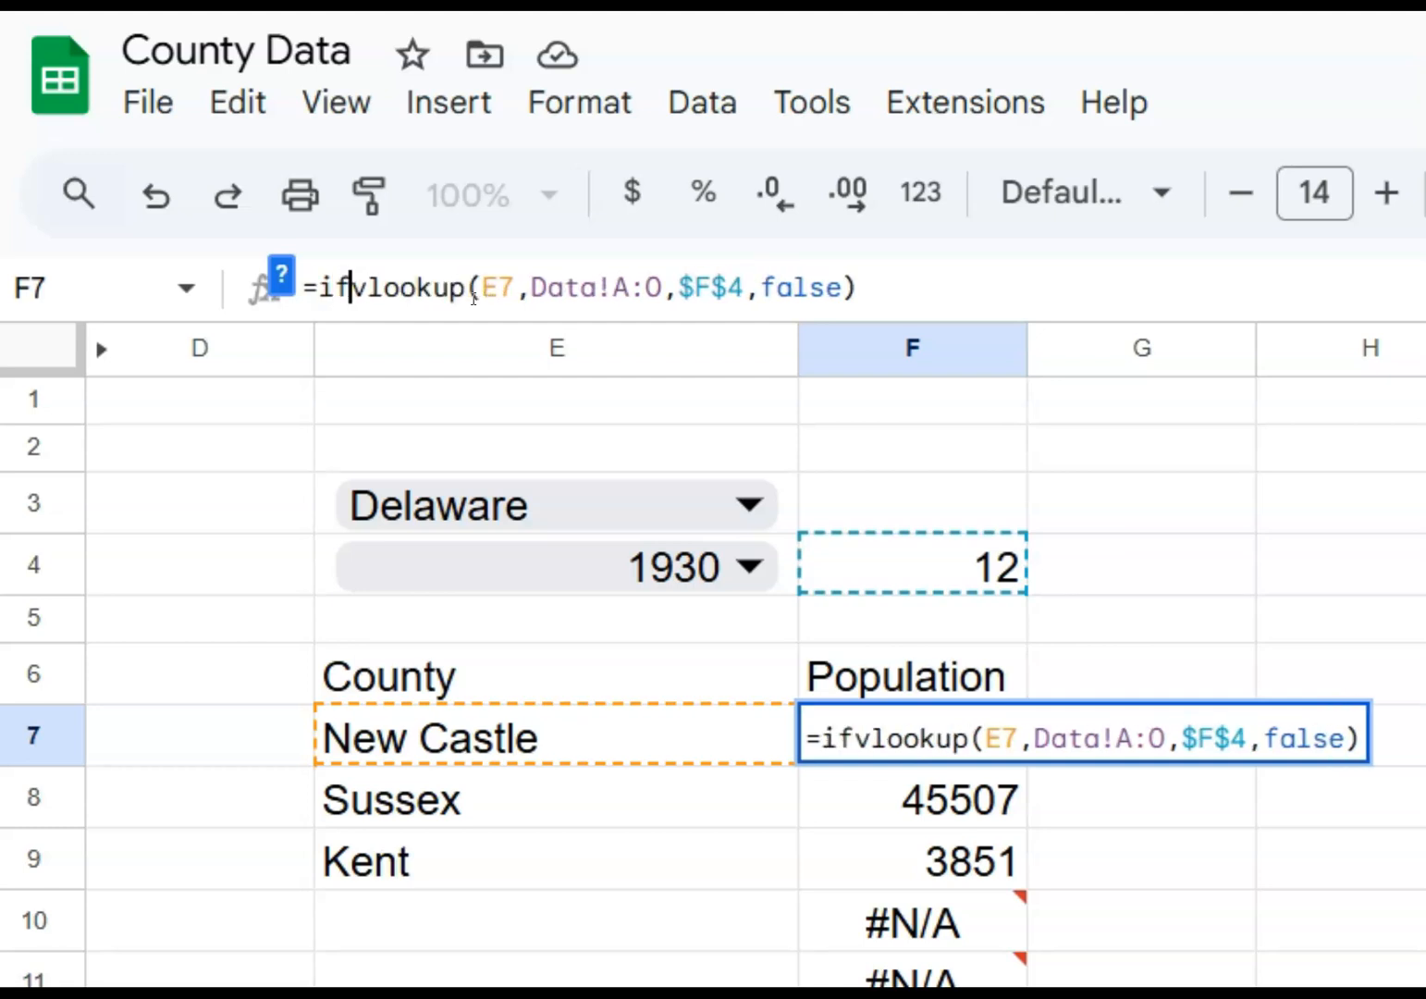
{"action": "type", "text": "("}
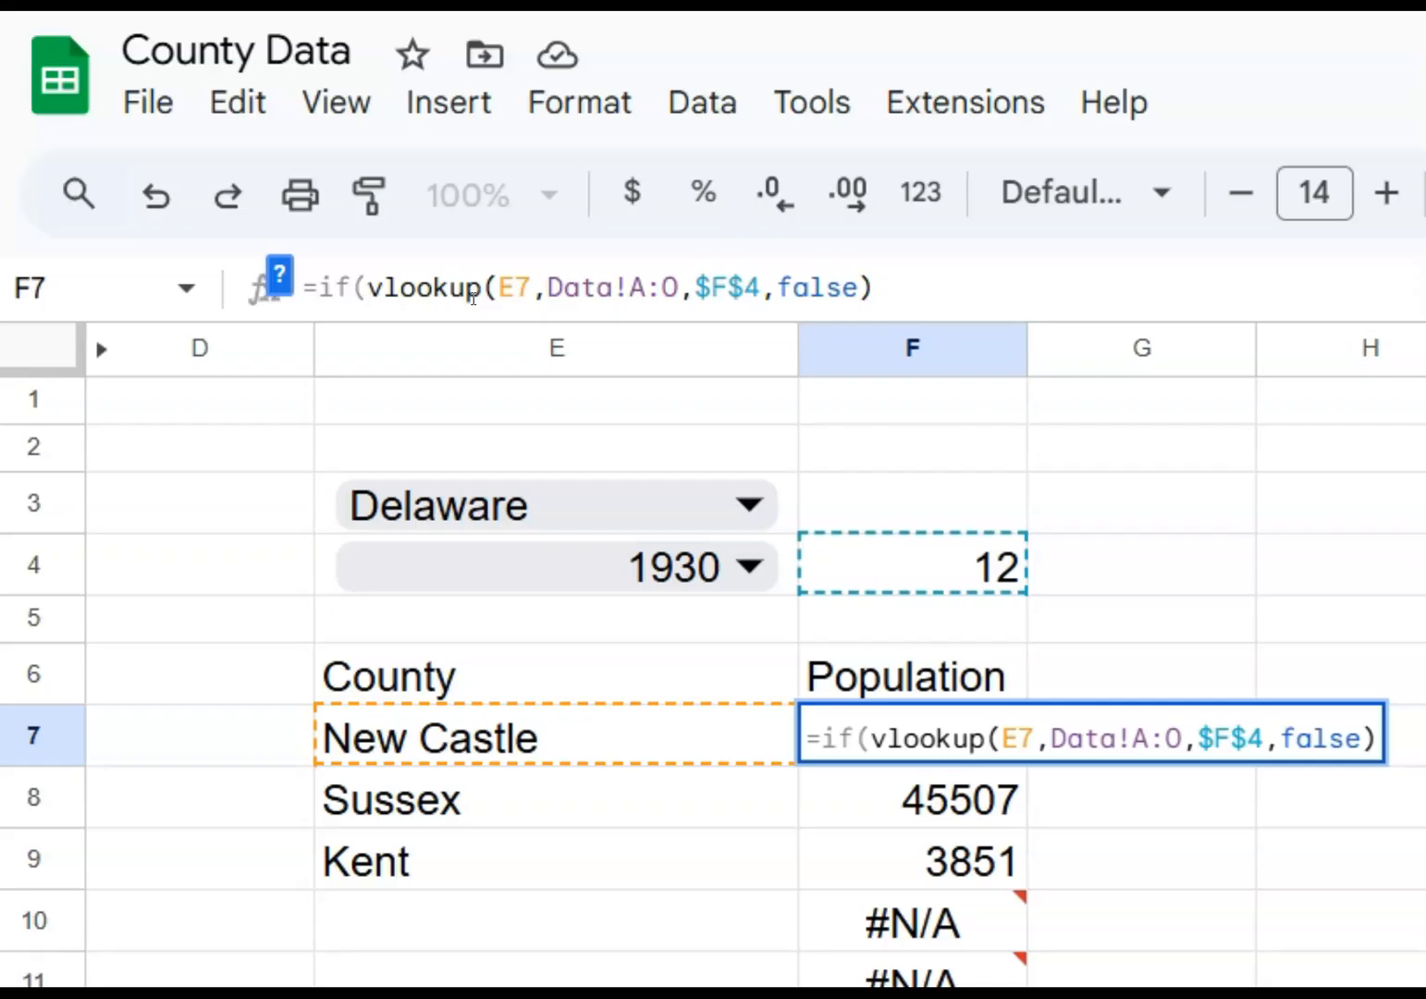
{"action": "type", "text": "e7"}
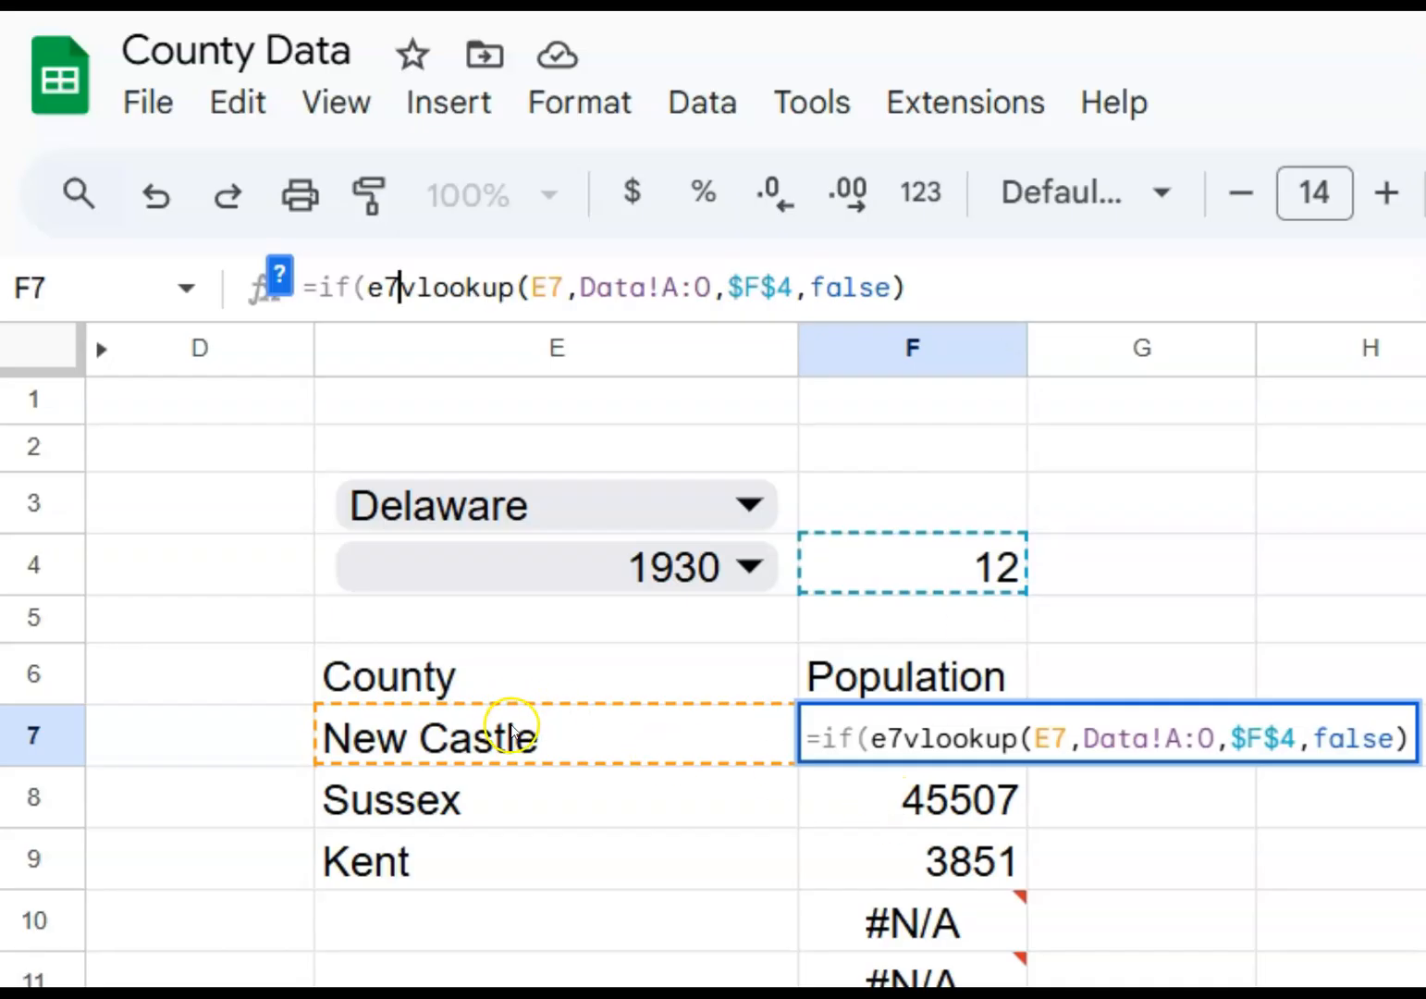
{"action": "type", "text": "="}
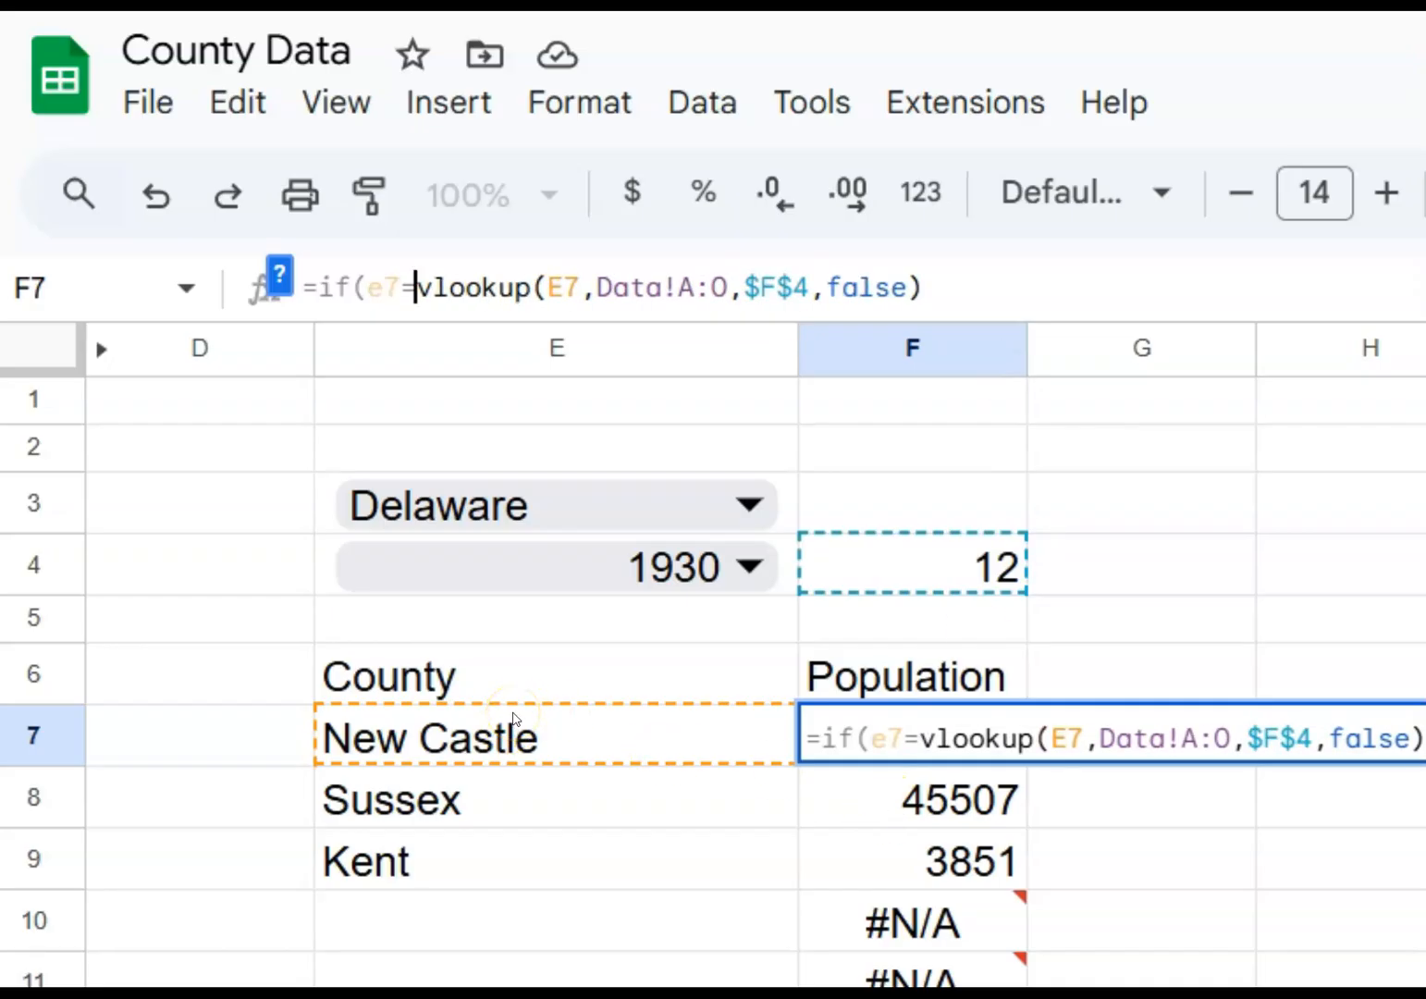
{"action": "key", "text": "BackSpace"}
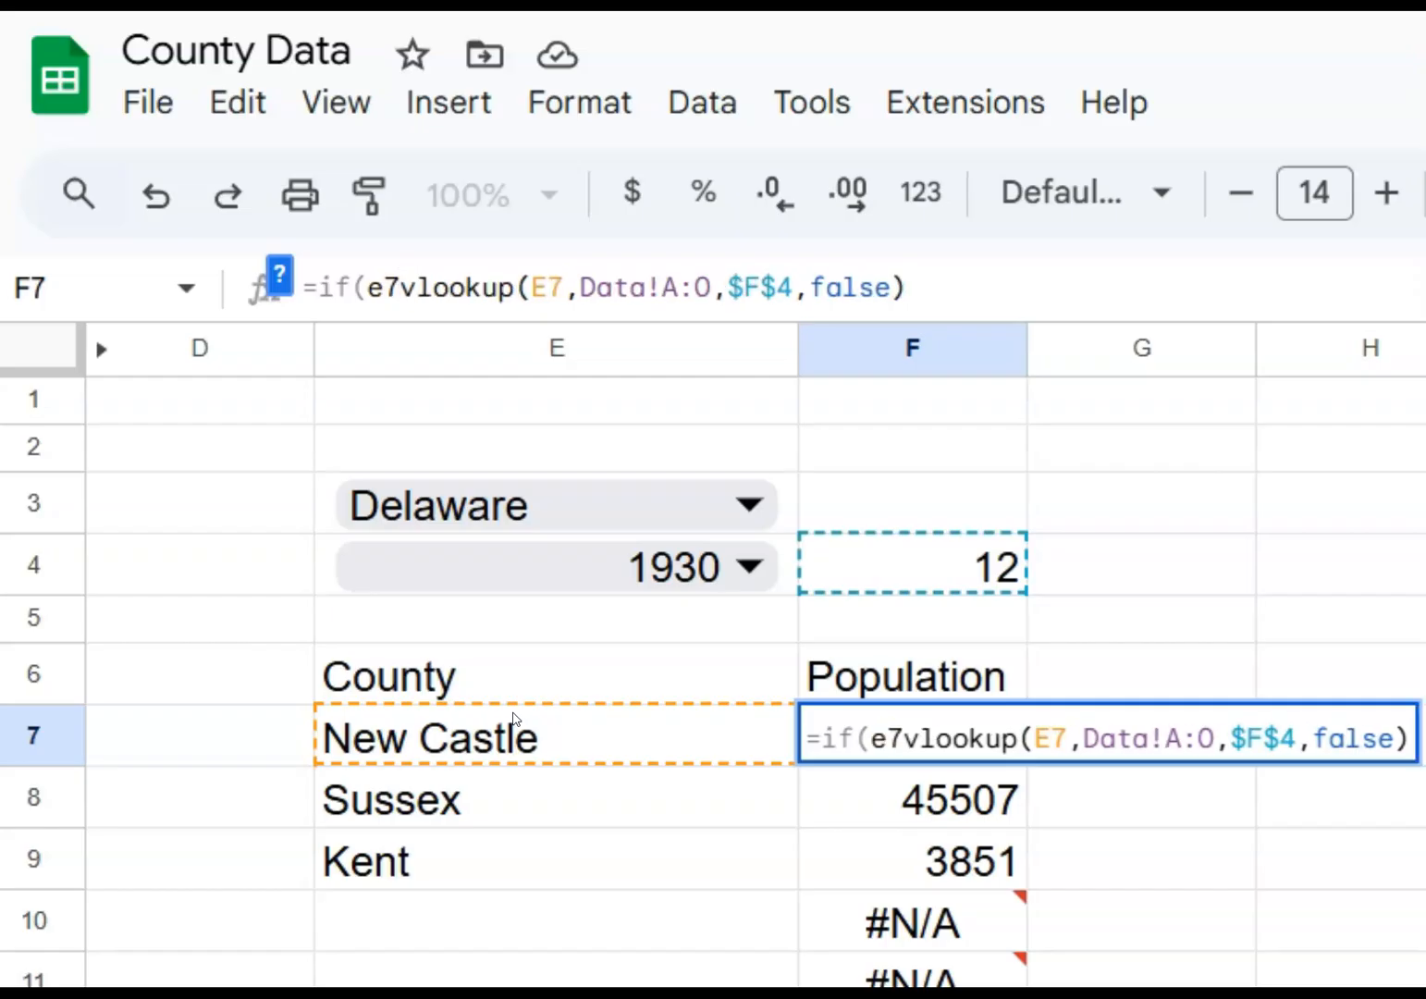
{"action": "type", "text": "<>"}
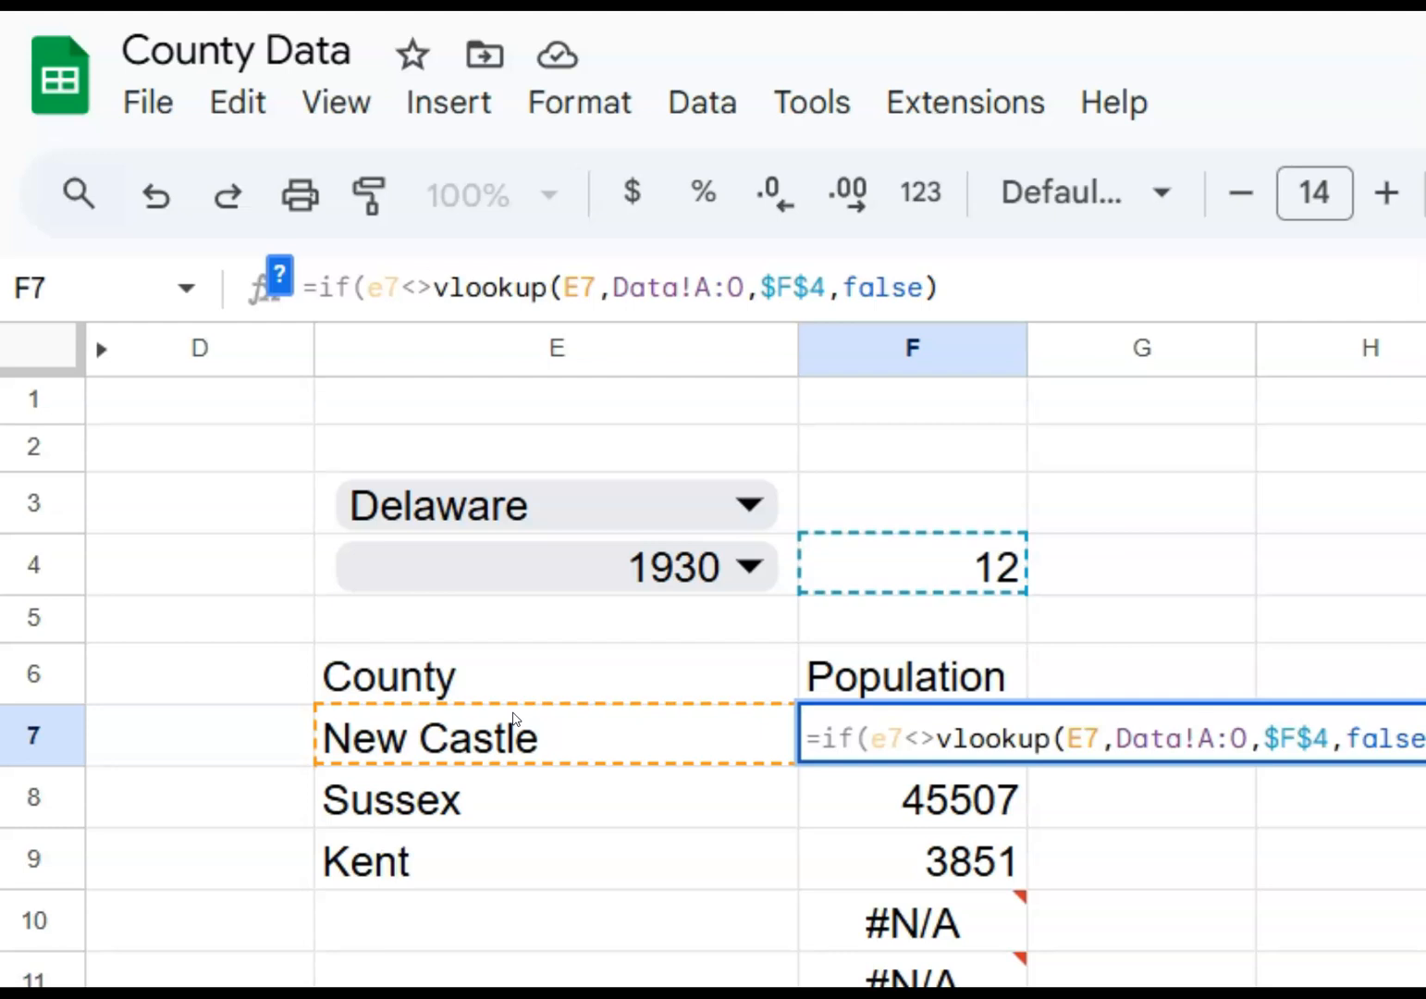
{"action": "type", "text": "\"\""}
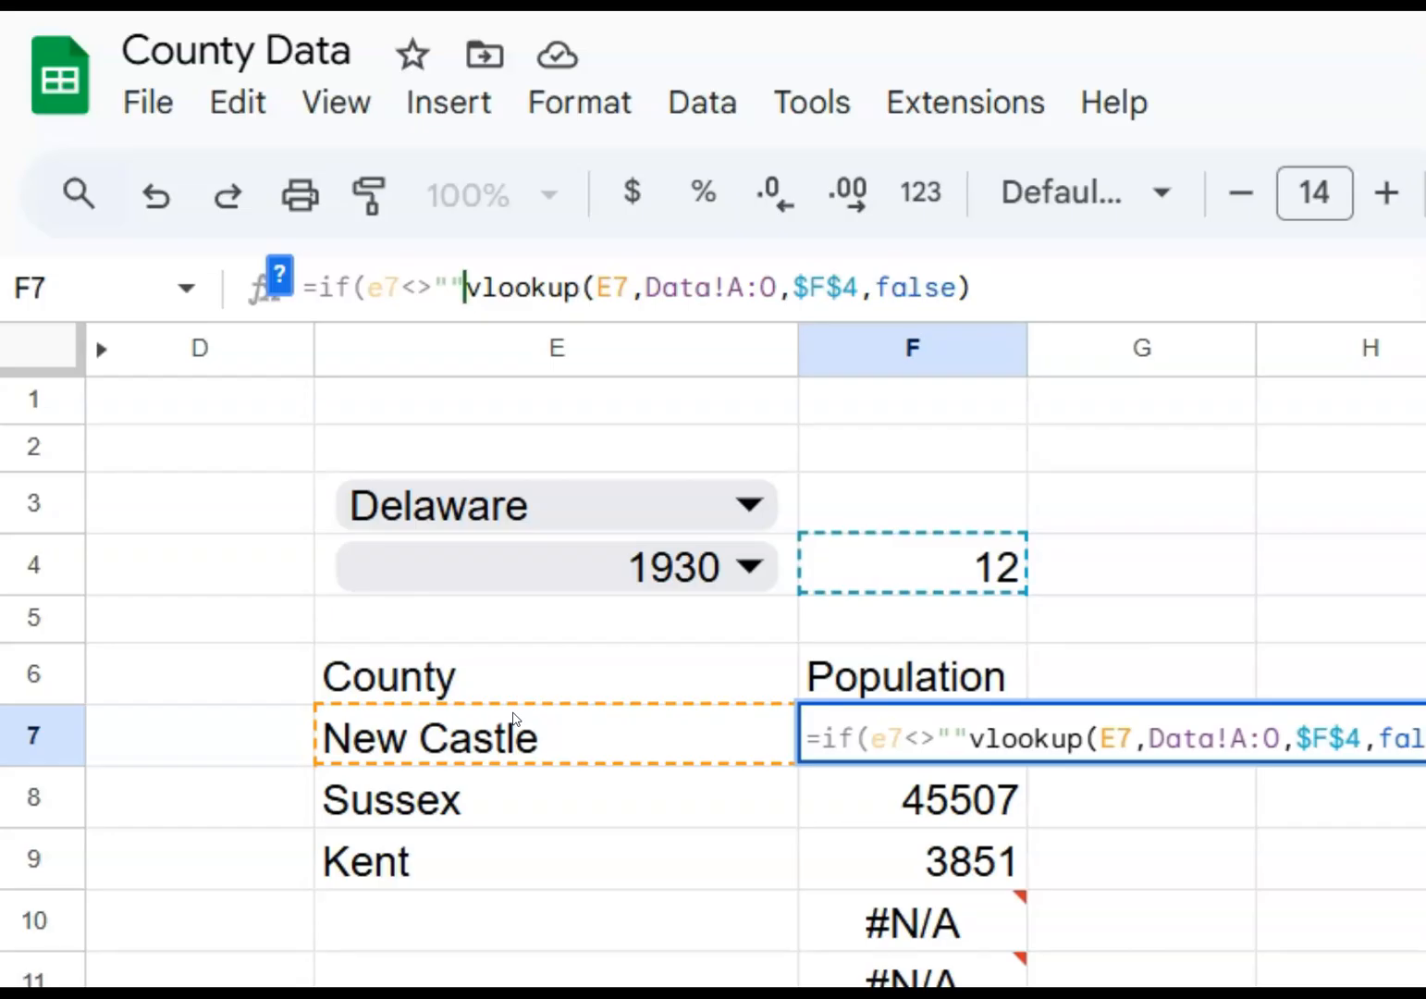
{"action": "type", "text": ","}
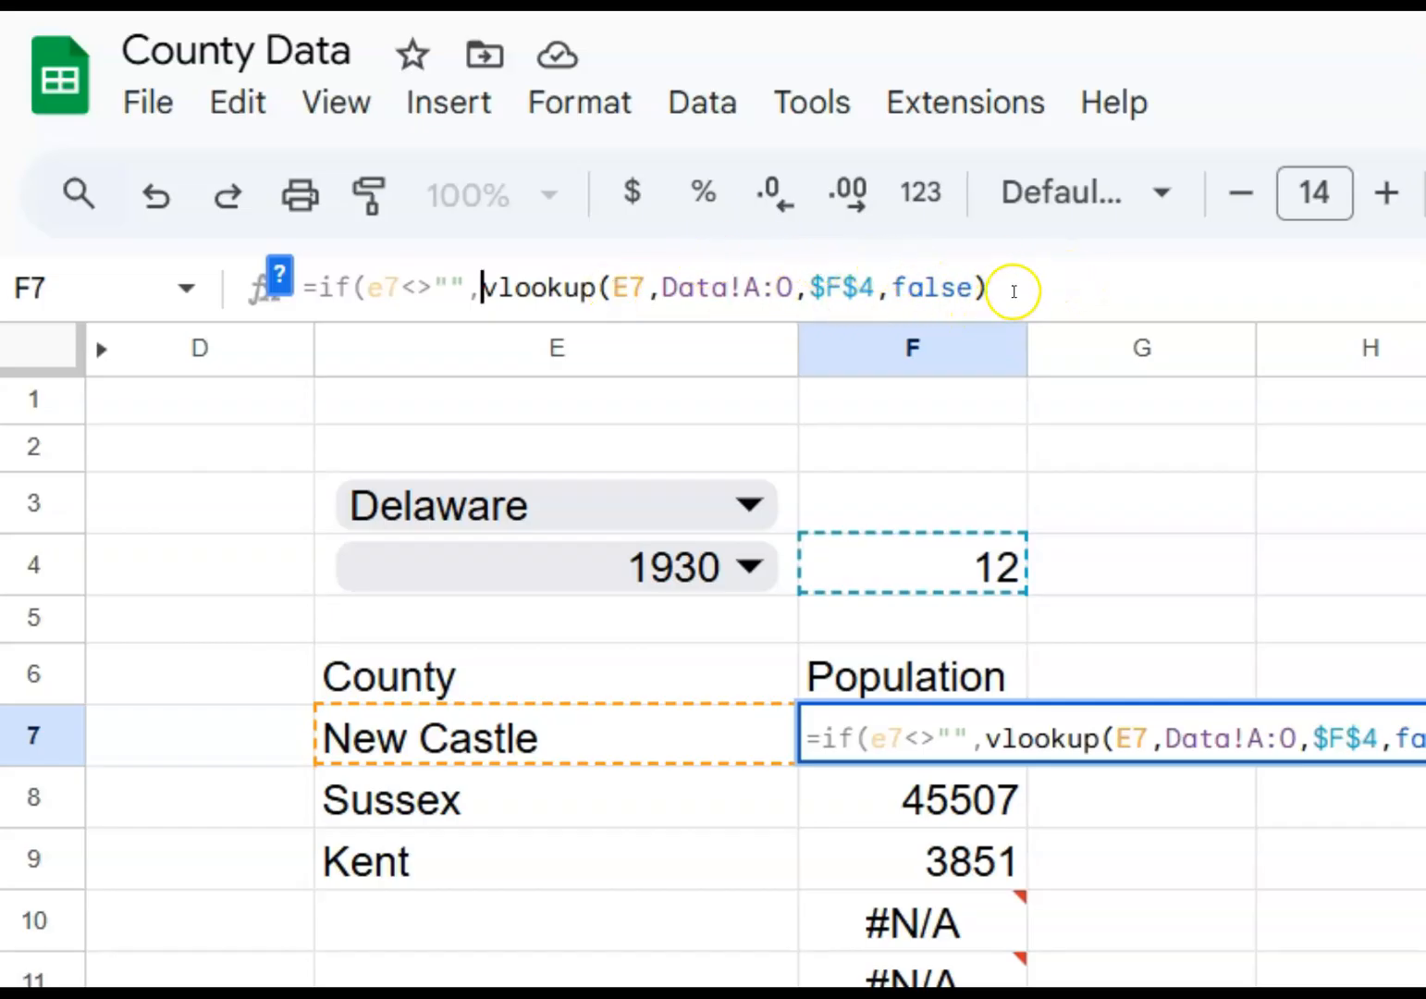
Step: Finish F7's IF formula with an empty string "" as the value if false
{"action": "left_click", "coordinate": [1014, 289]}
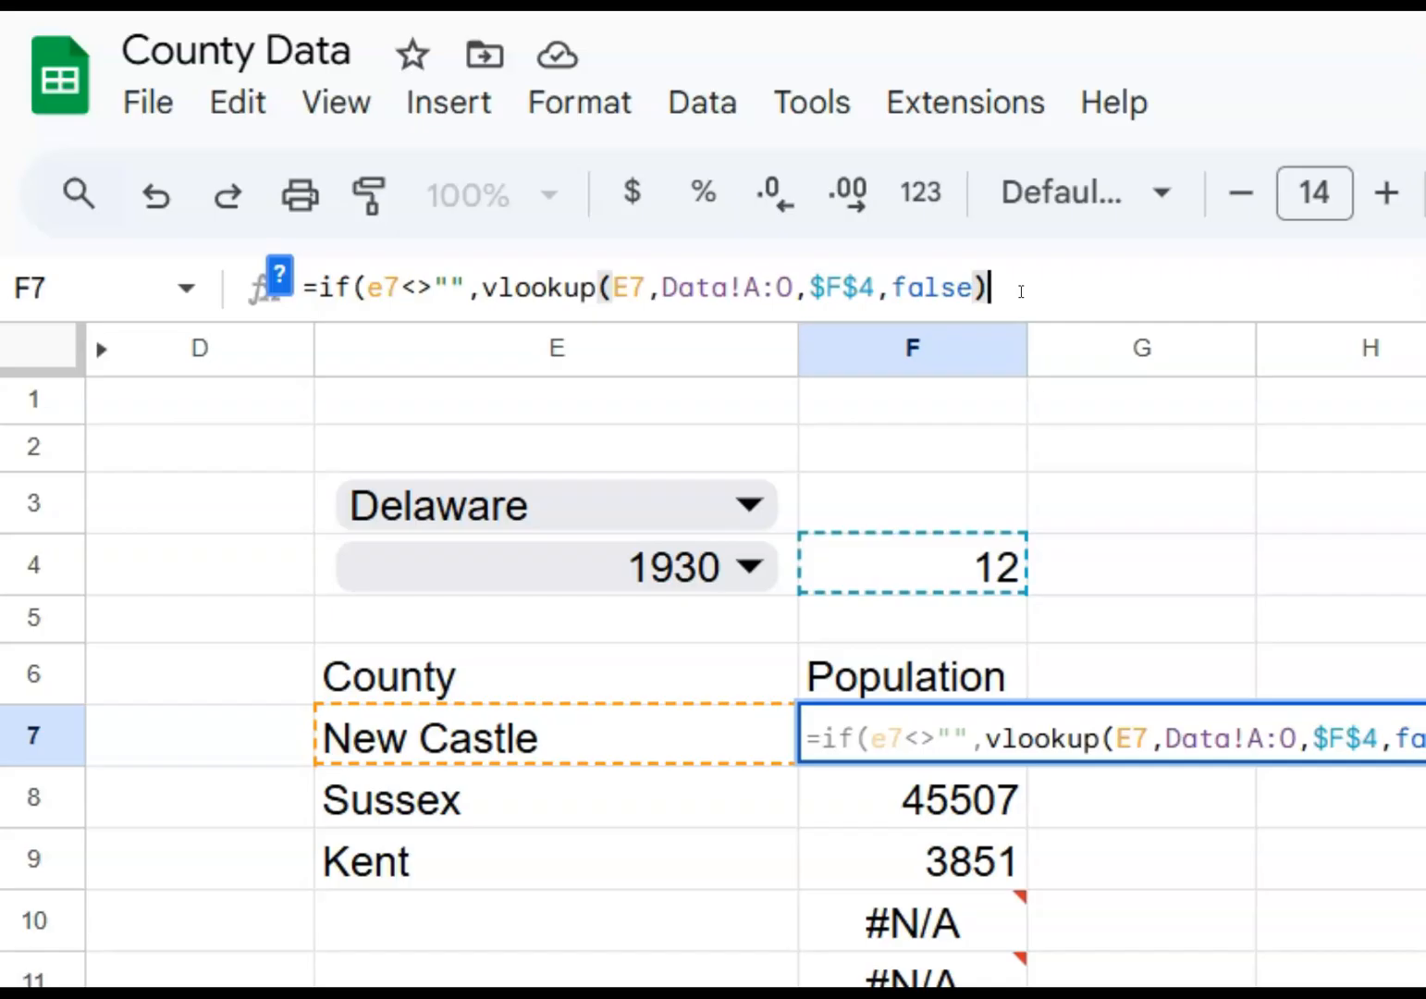
{"action": "type", "text": ","}
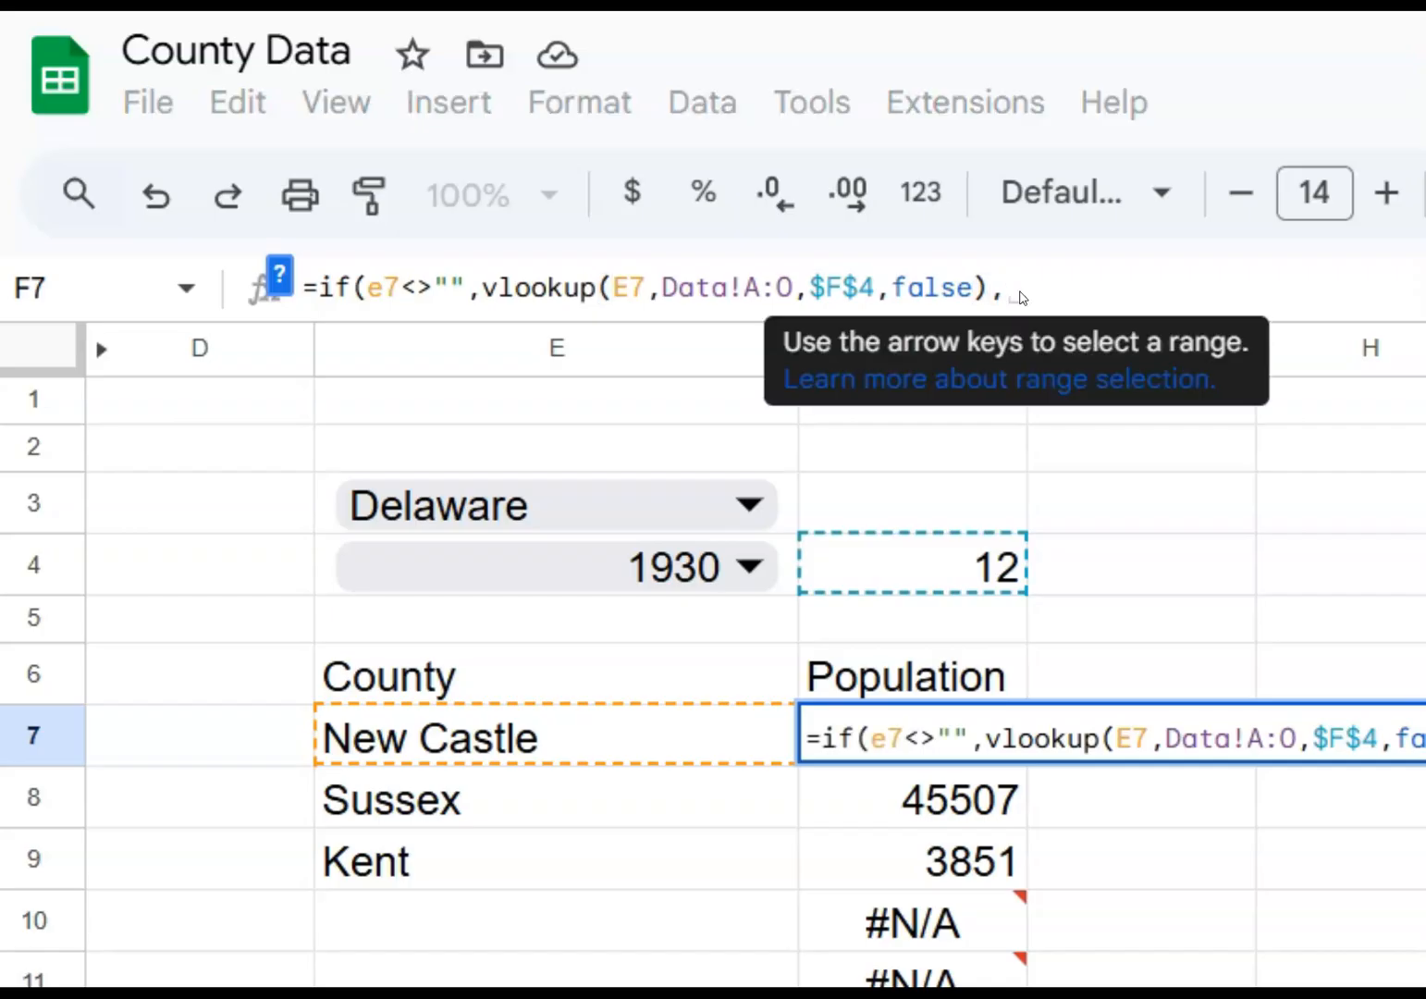
{"action": "type", "text": "\"\""}
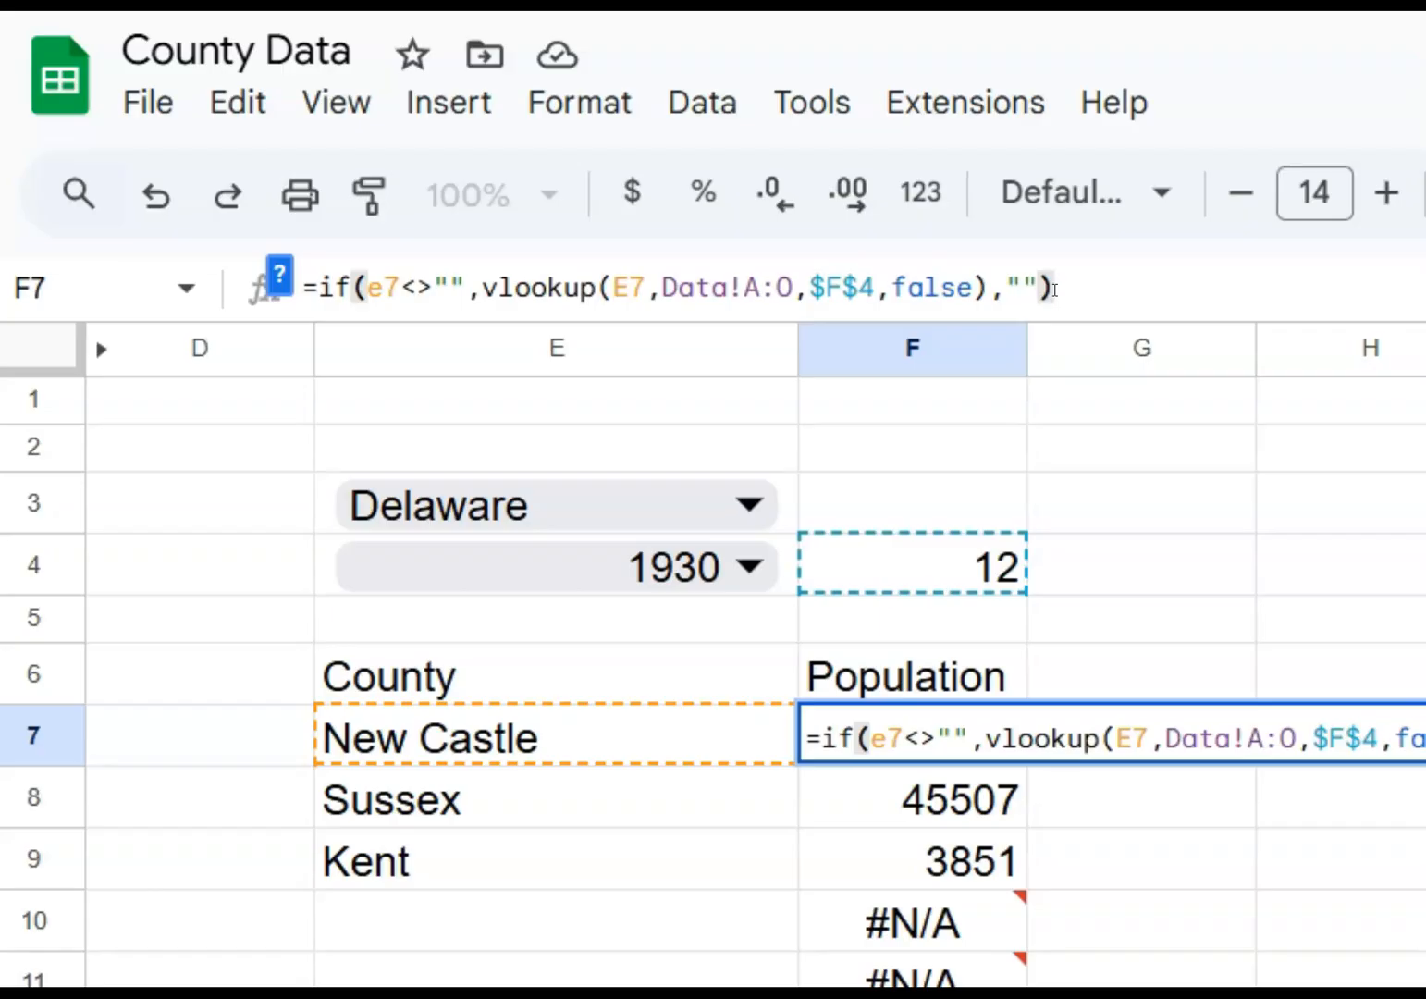
{"action": "key", "text": "Return"}
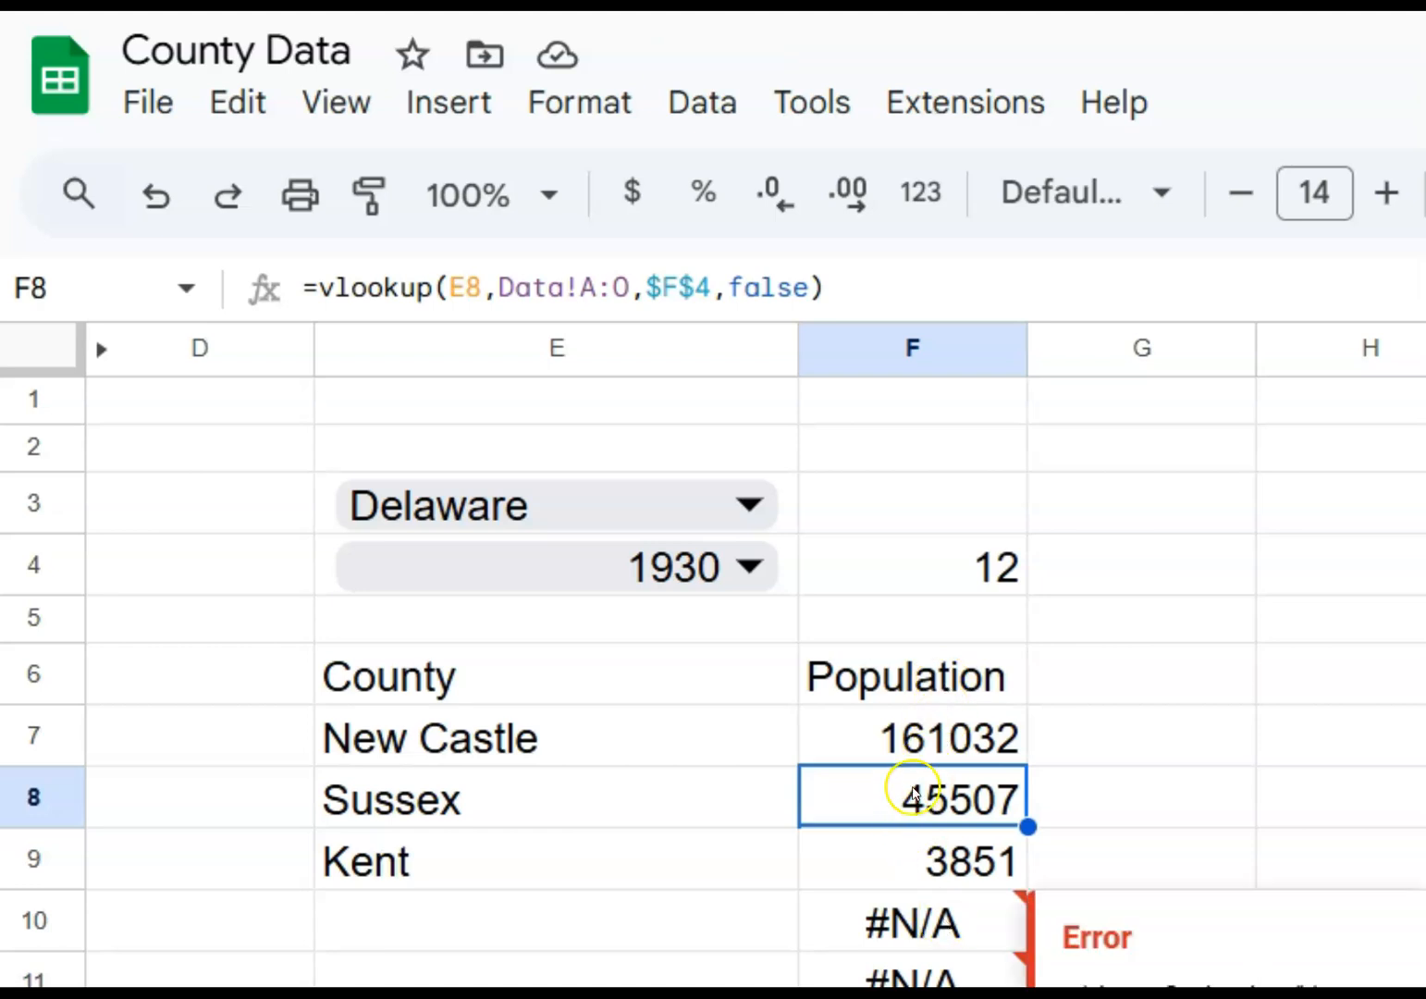
Step: Copy F7's IF formula over the Population cells F7 through F73
{"action": "left_click", "coordinate": [921, 730]}
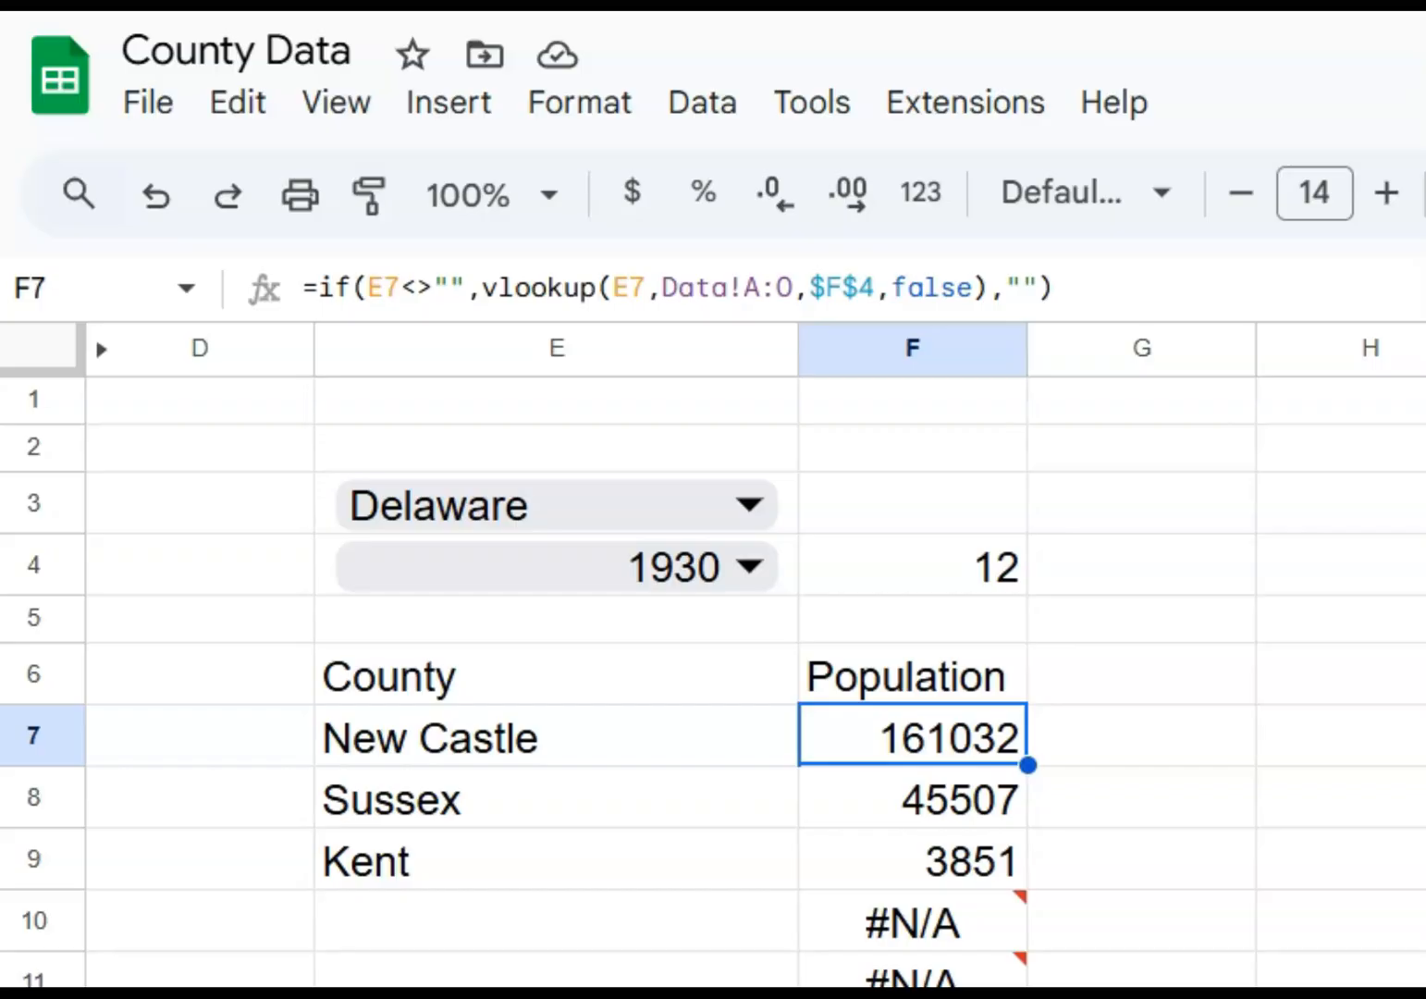
{"action": "left_click", "coordinate": [913, 735]}
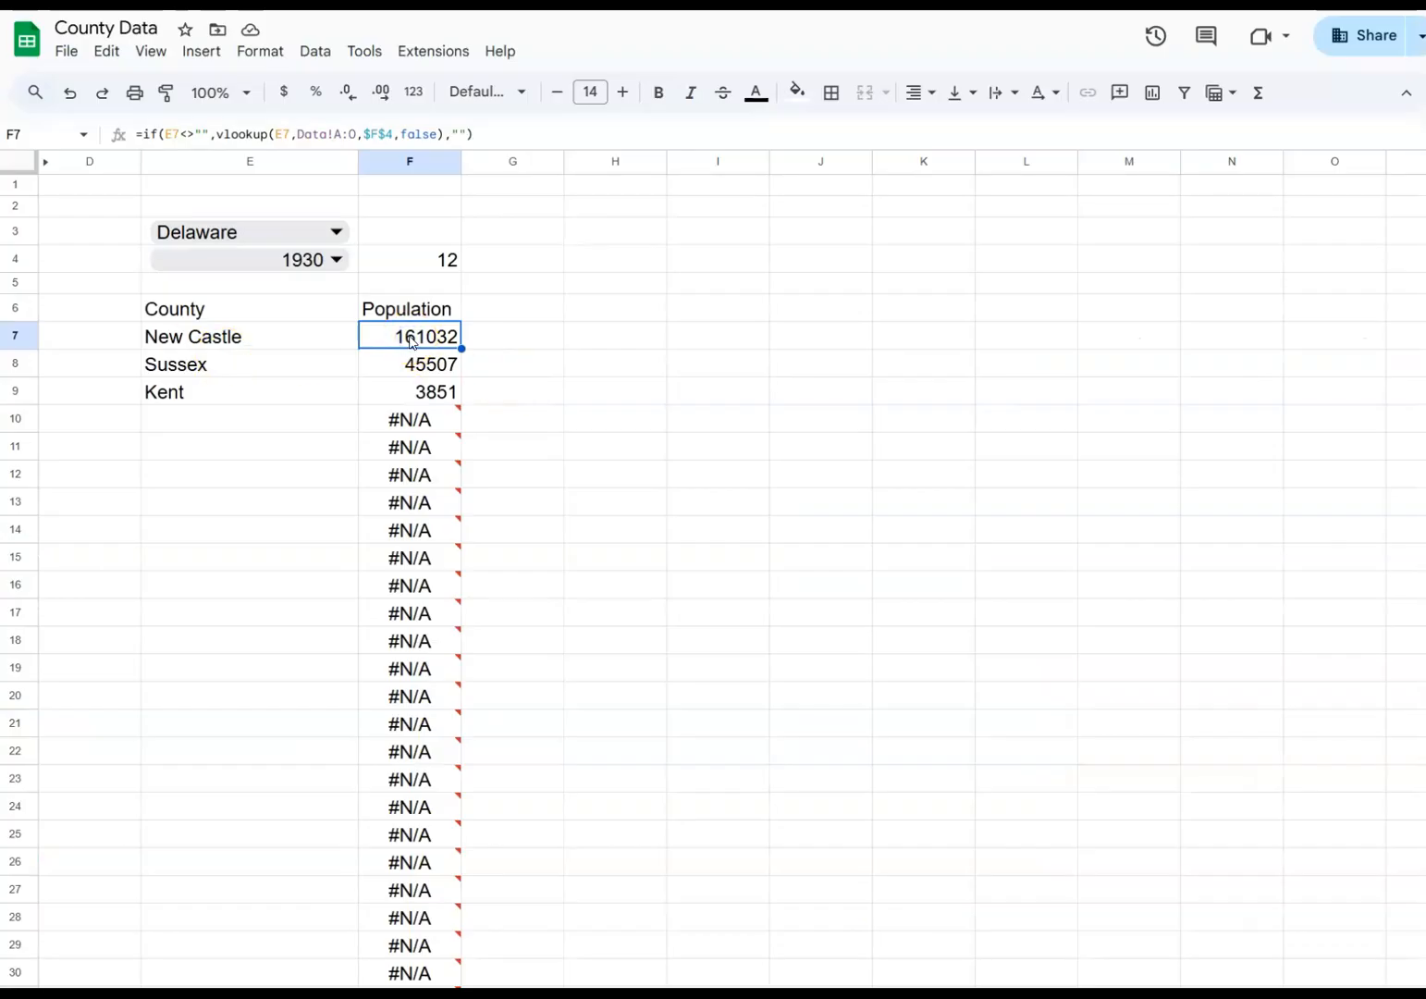
{"action": "key", "text": "ctrl+c"}
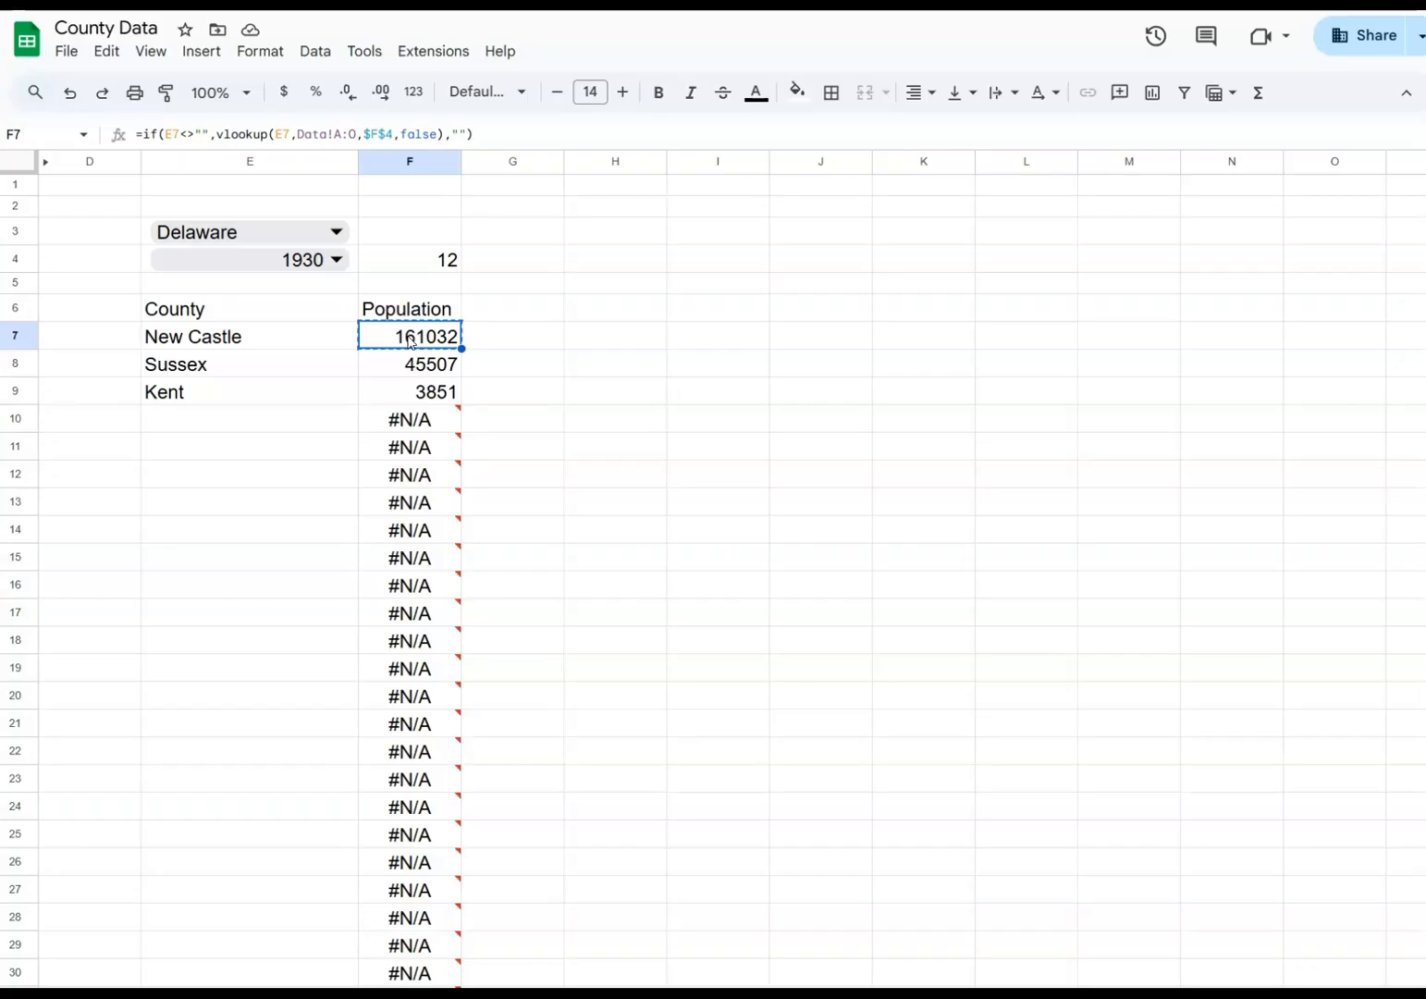
{"action": "key", "text": "ctrl+shift+Down"}
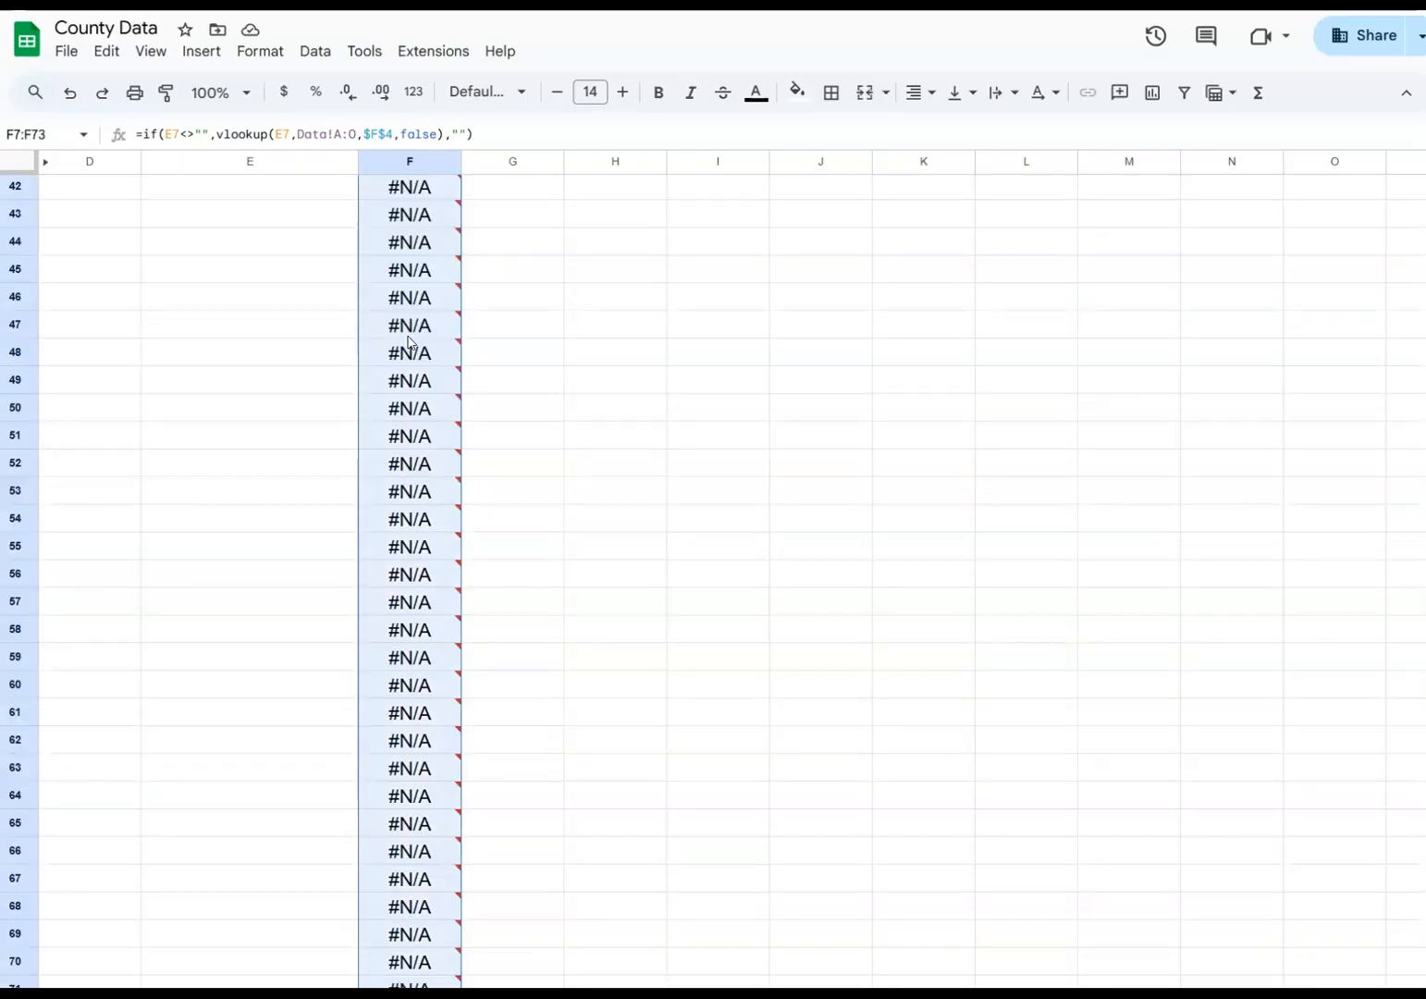
{"action": "key", "text": "ctrl+v"}
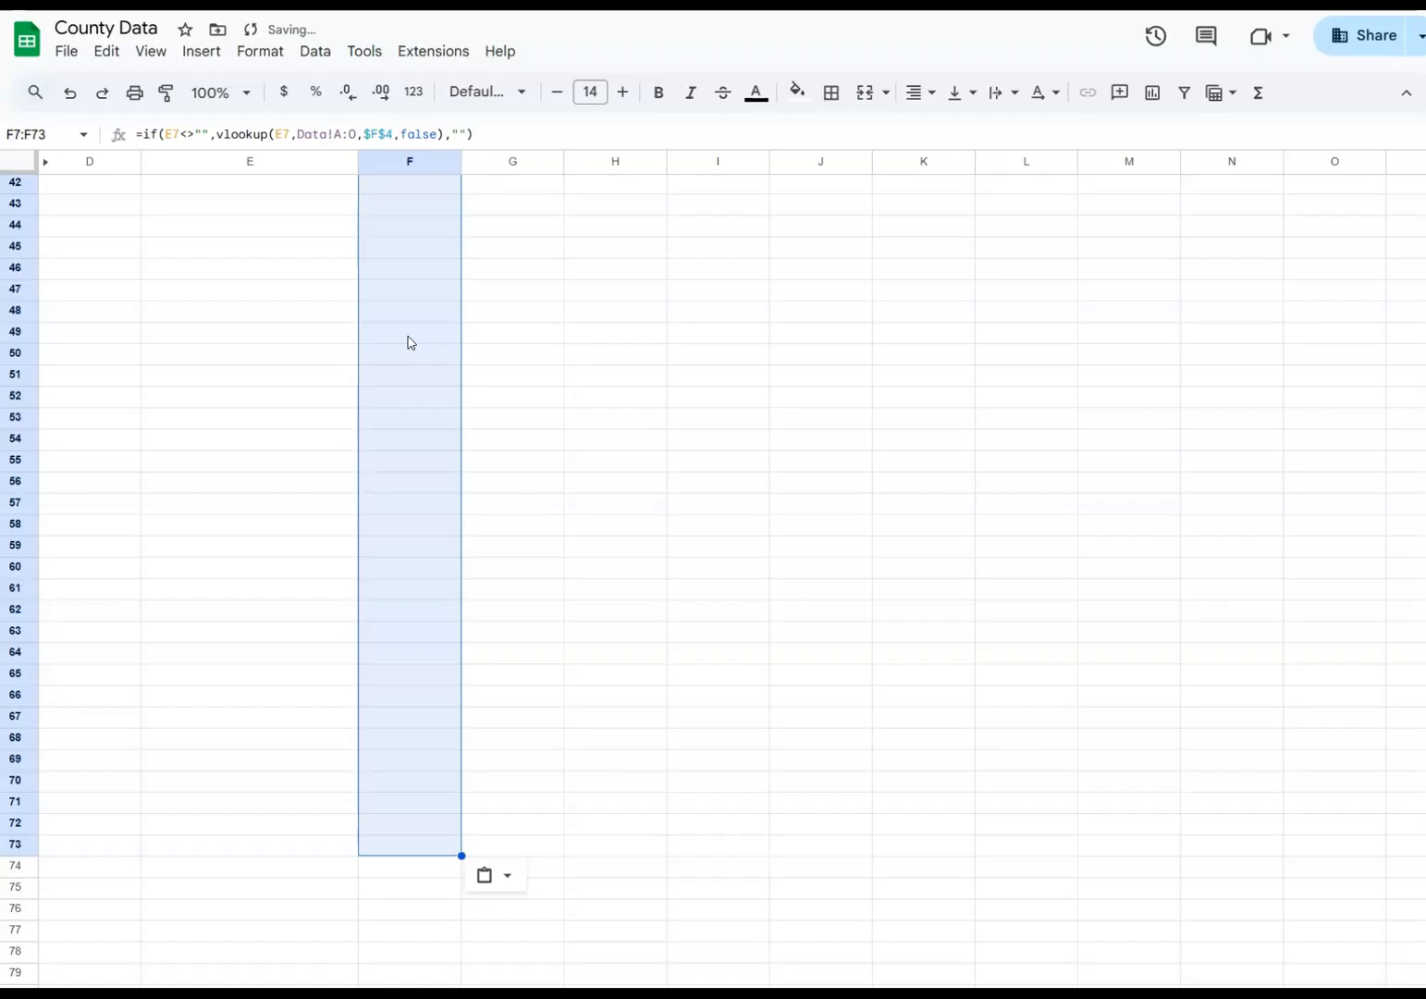
{"action": "key", "text": "Return"}
Step: Choose Colorado as the state in E3 and review the Population values down to the end of the county list
{"action": "scroll", "coordinate": [424, 343], "scroll_direction": "up", "scroll_amount": 3}
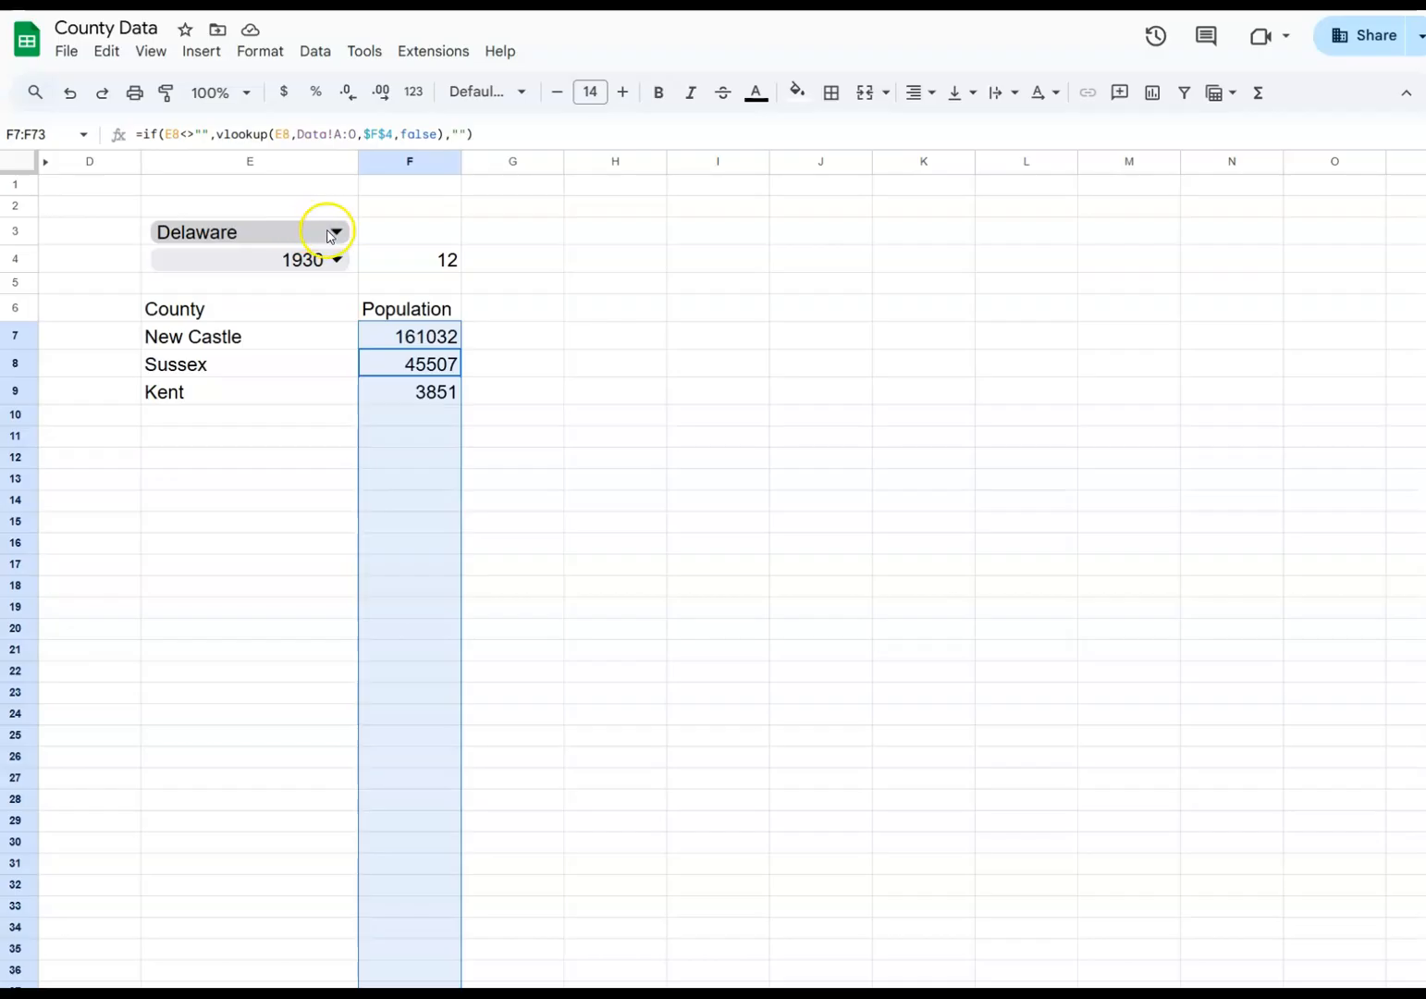
{"action": "left_click", "coordinate": [332, 230]}
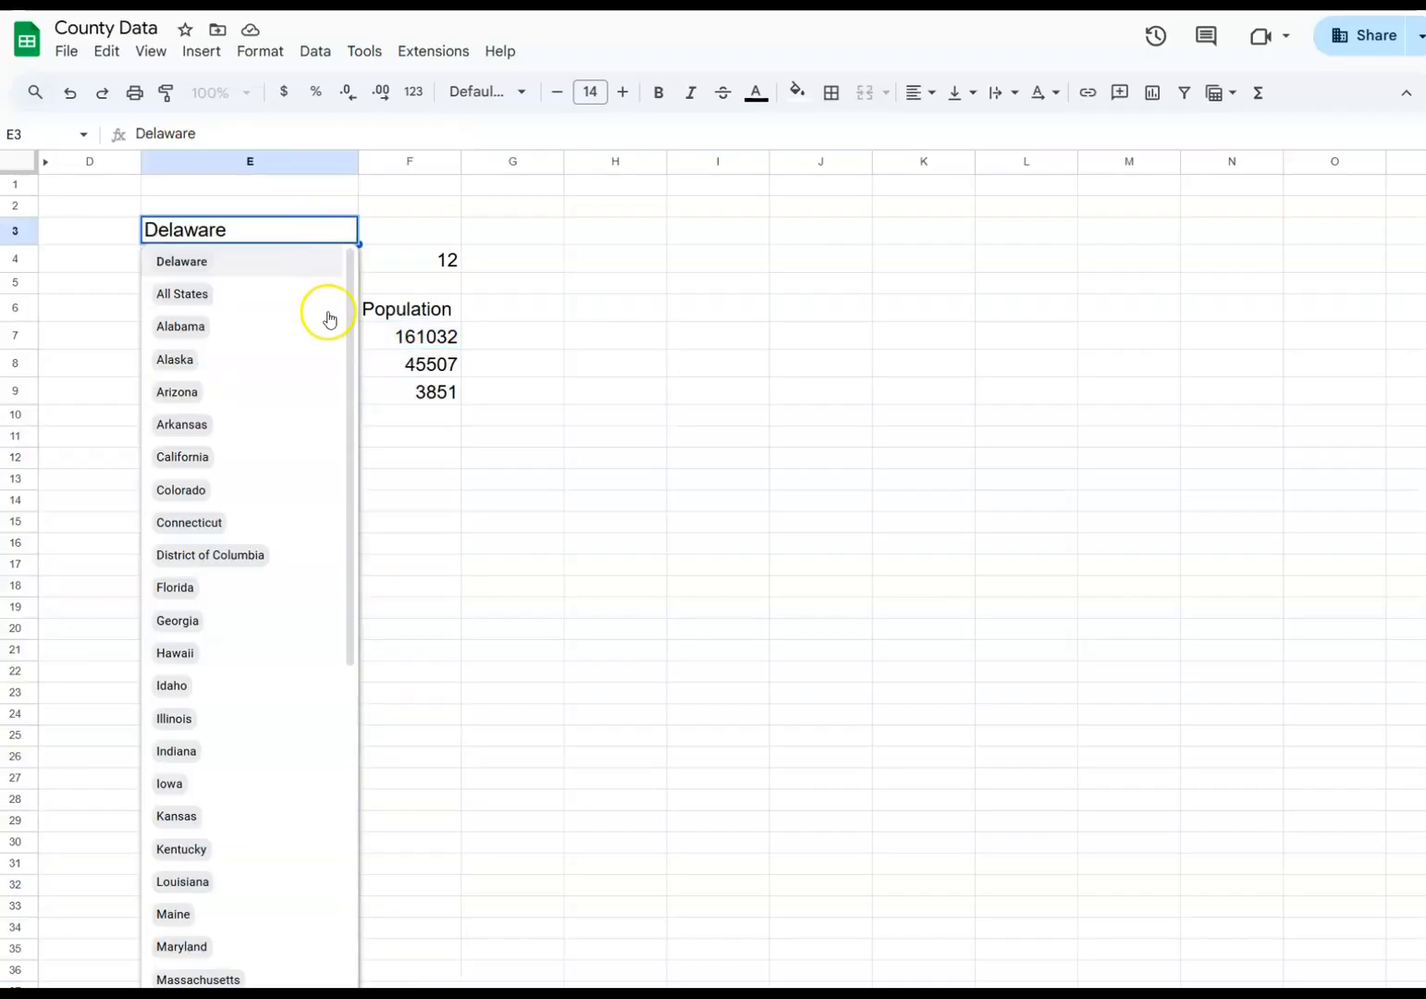
{"action": "left_click", "coordinate": [289, 493]}
{"action": "scroll", "coordinate": [288, 493], "scroll_direction": "down", "scroll_amount": 15}
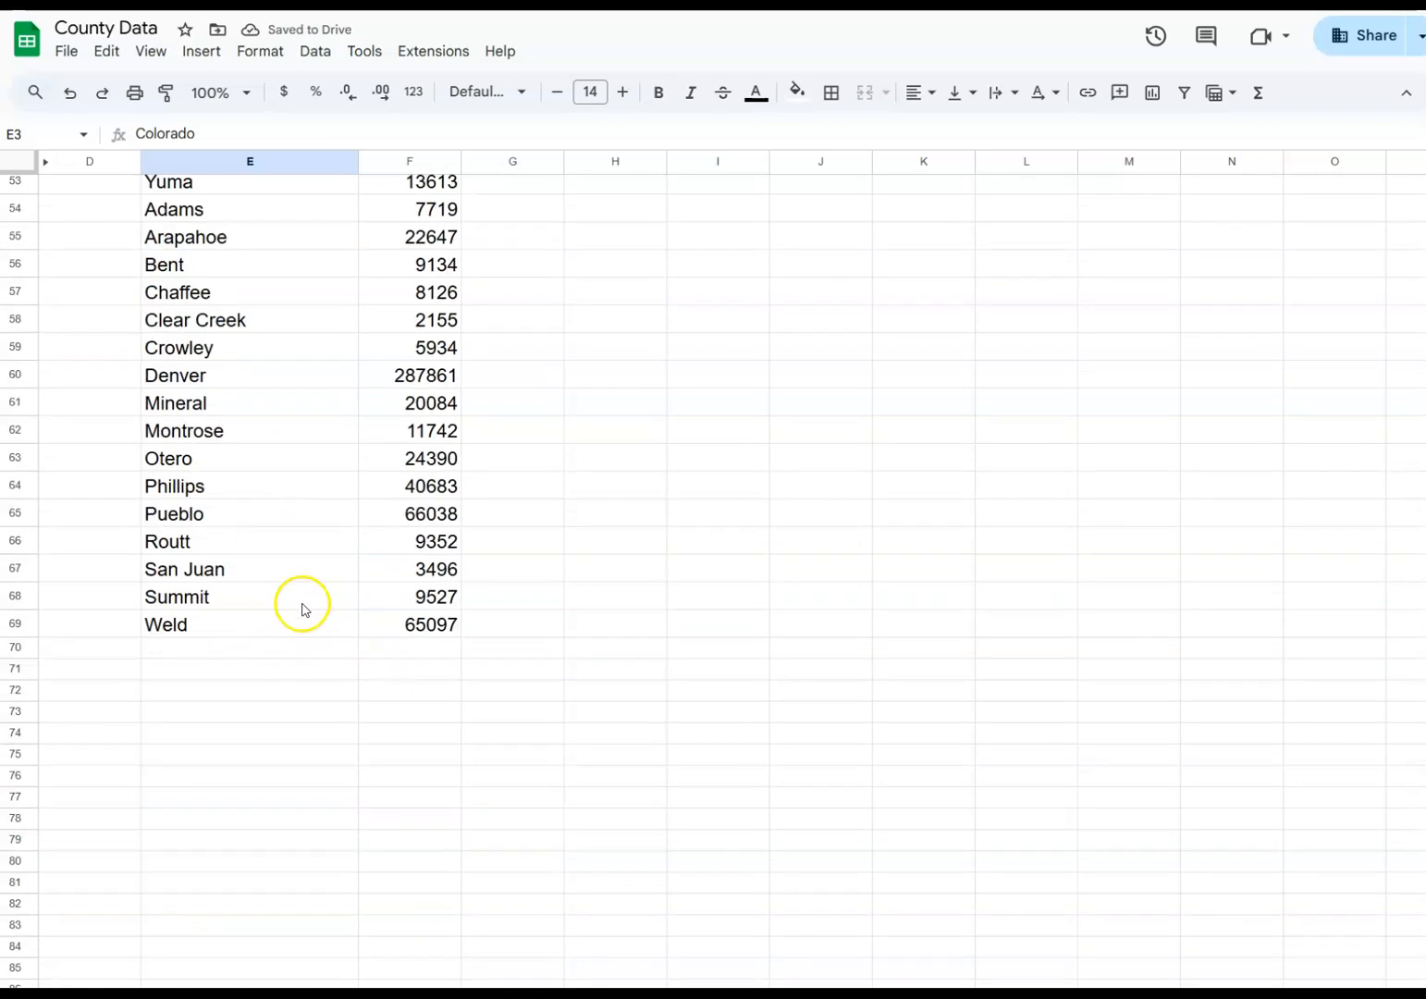
{"action": "scroll", "coordinate": [287, 611], "scroll_direction": "down", "scroll_amount": 3}
{"action": "scroll", "coordinate": [286, 609], "scroll_direction": "up", "scroll_amount": 11}
{"action": "scroll", "coordinate": [285, 603], "scroll_direction": "up", "scroll_amount": 9}
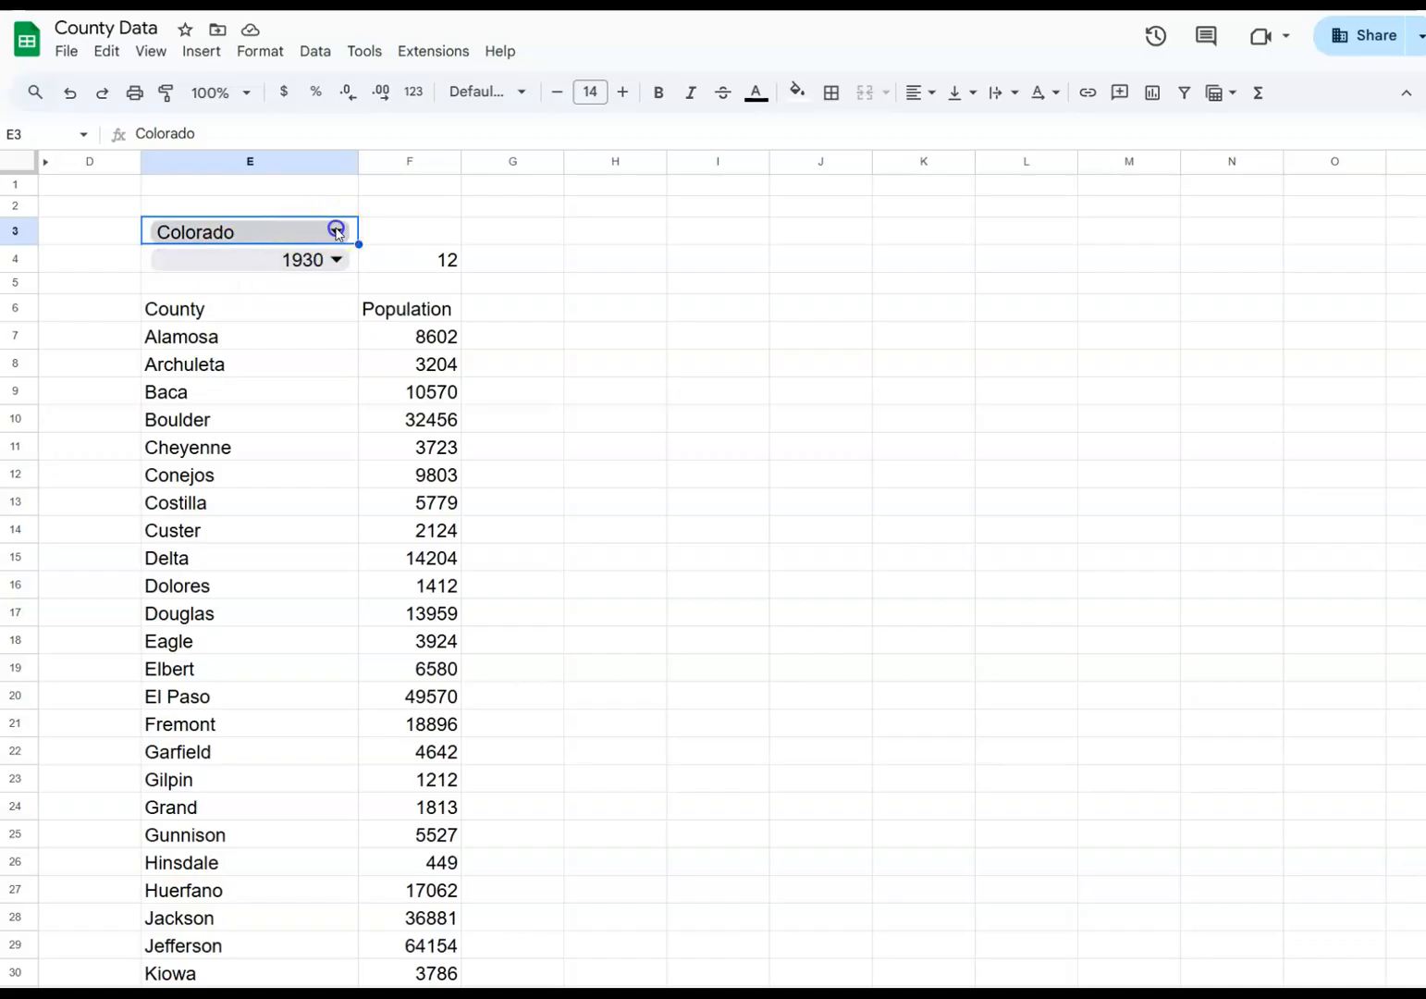
Step: Choose Texas as the state in E3 and check how far down the county list the Population formulas reach
{"action": "left_click", "coordinate": [338, 232]}
{"action": "scroll", "coordinate": [291, 500], "scroll_direction": "down", "scroll_amount": 4}
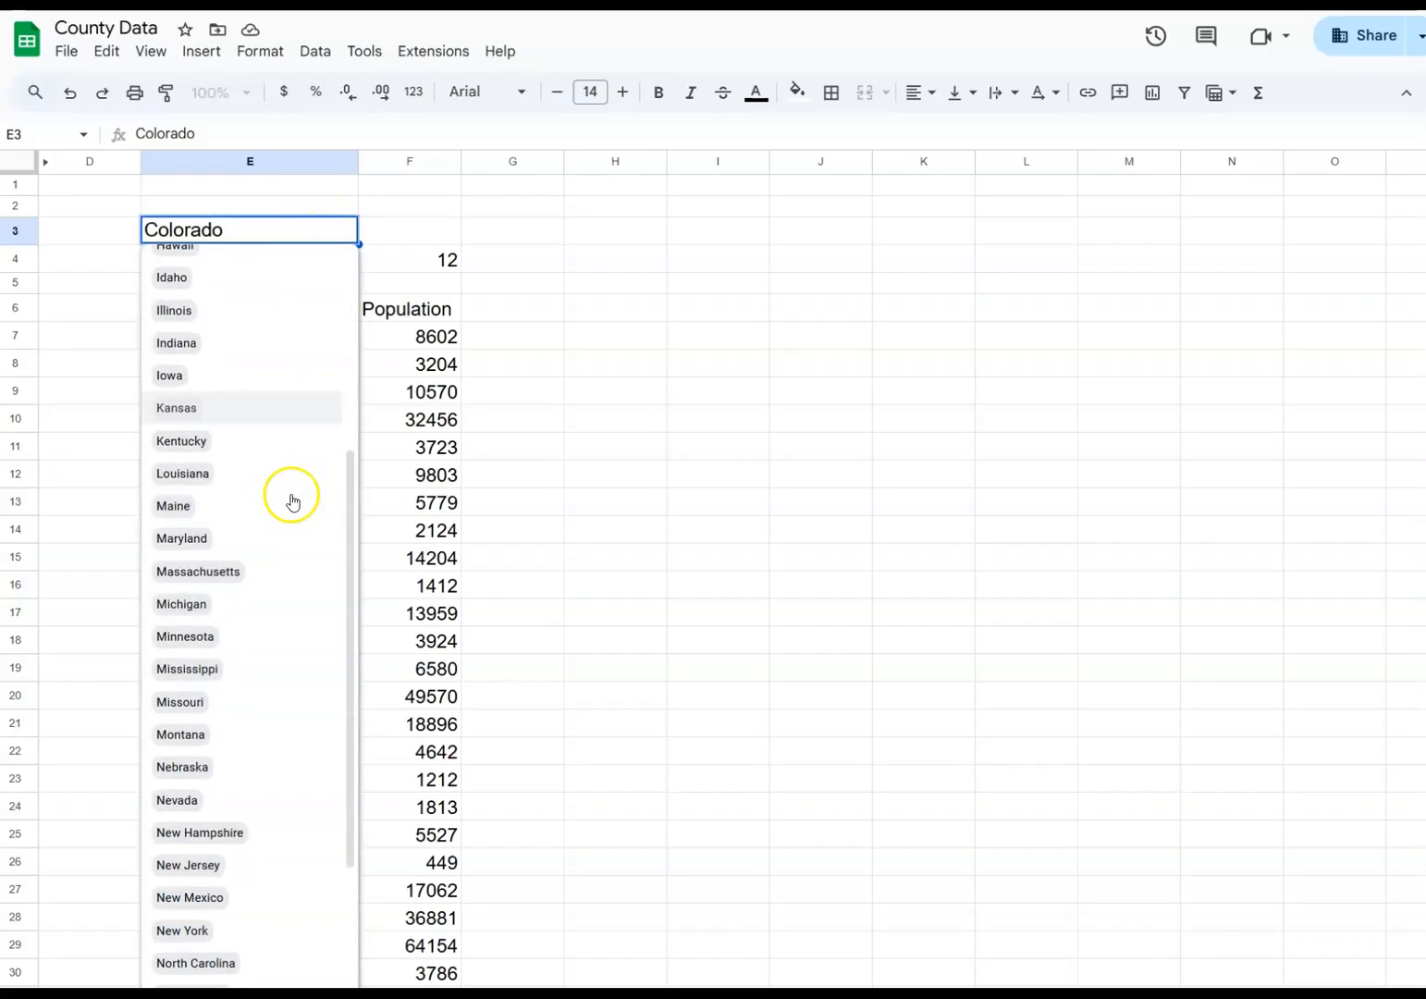
{"action": "scroll", "coordinate": [292, 500], "scroll_direction": "down", "scroll_amount": 3}
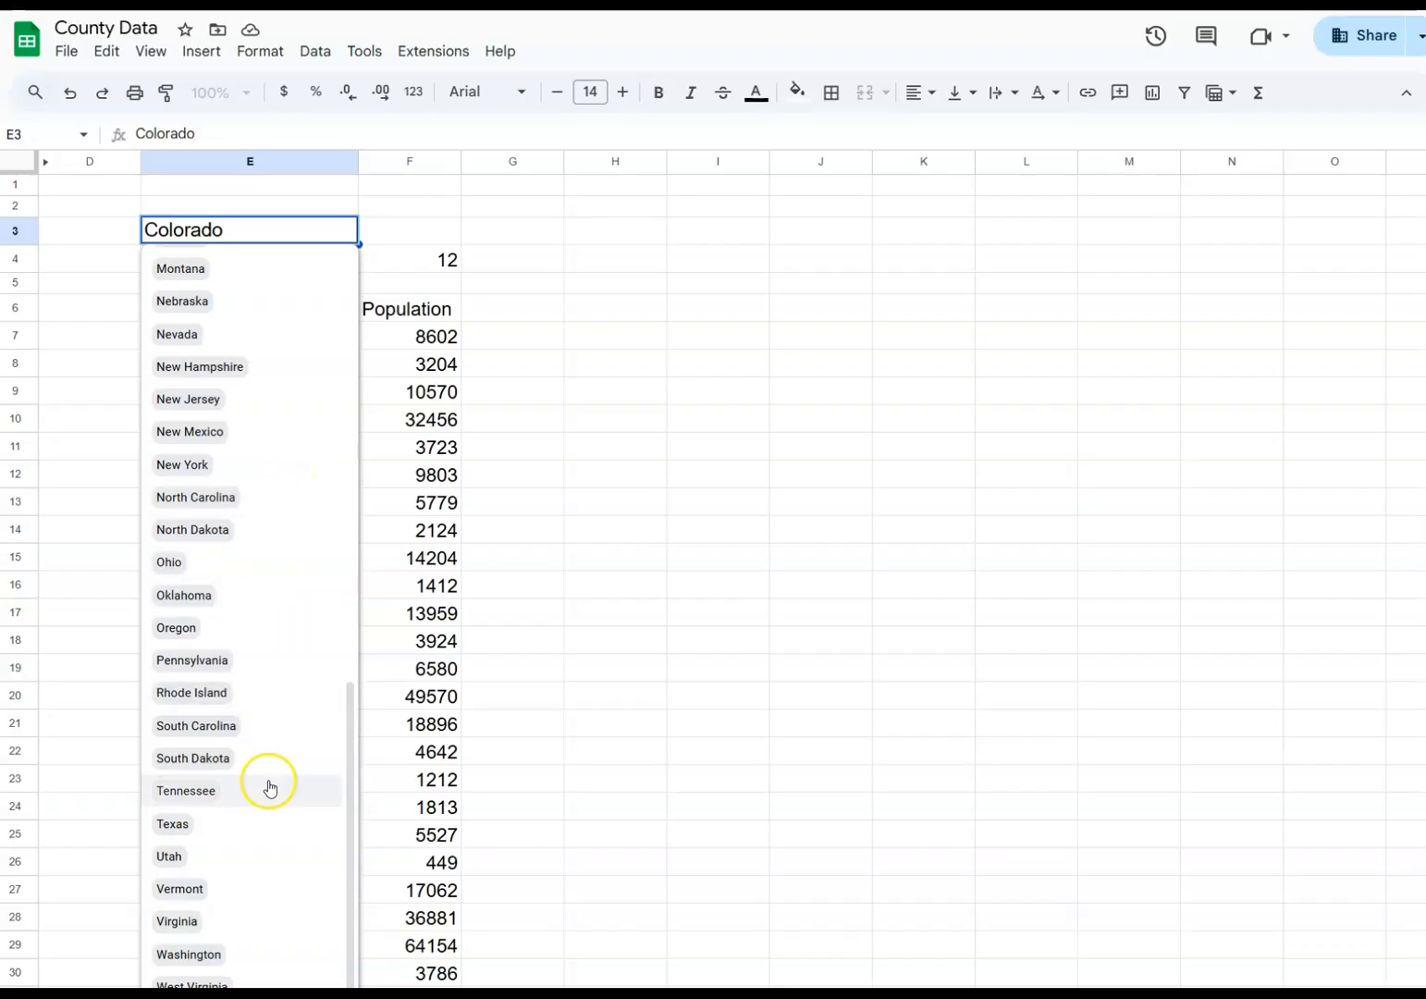
{"action": "left_click", "coordinate": [261, 812]}
{"action": "scroll", "coordinate": [232, 499], "scroll_direction": "down", "scroll_amount": 18}
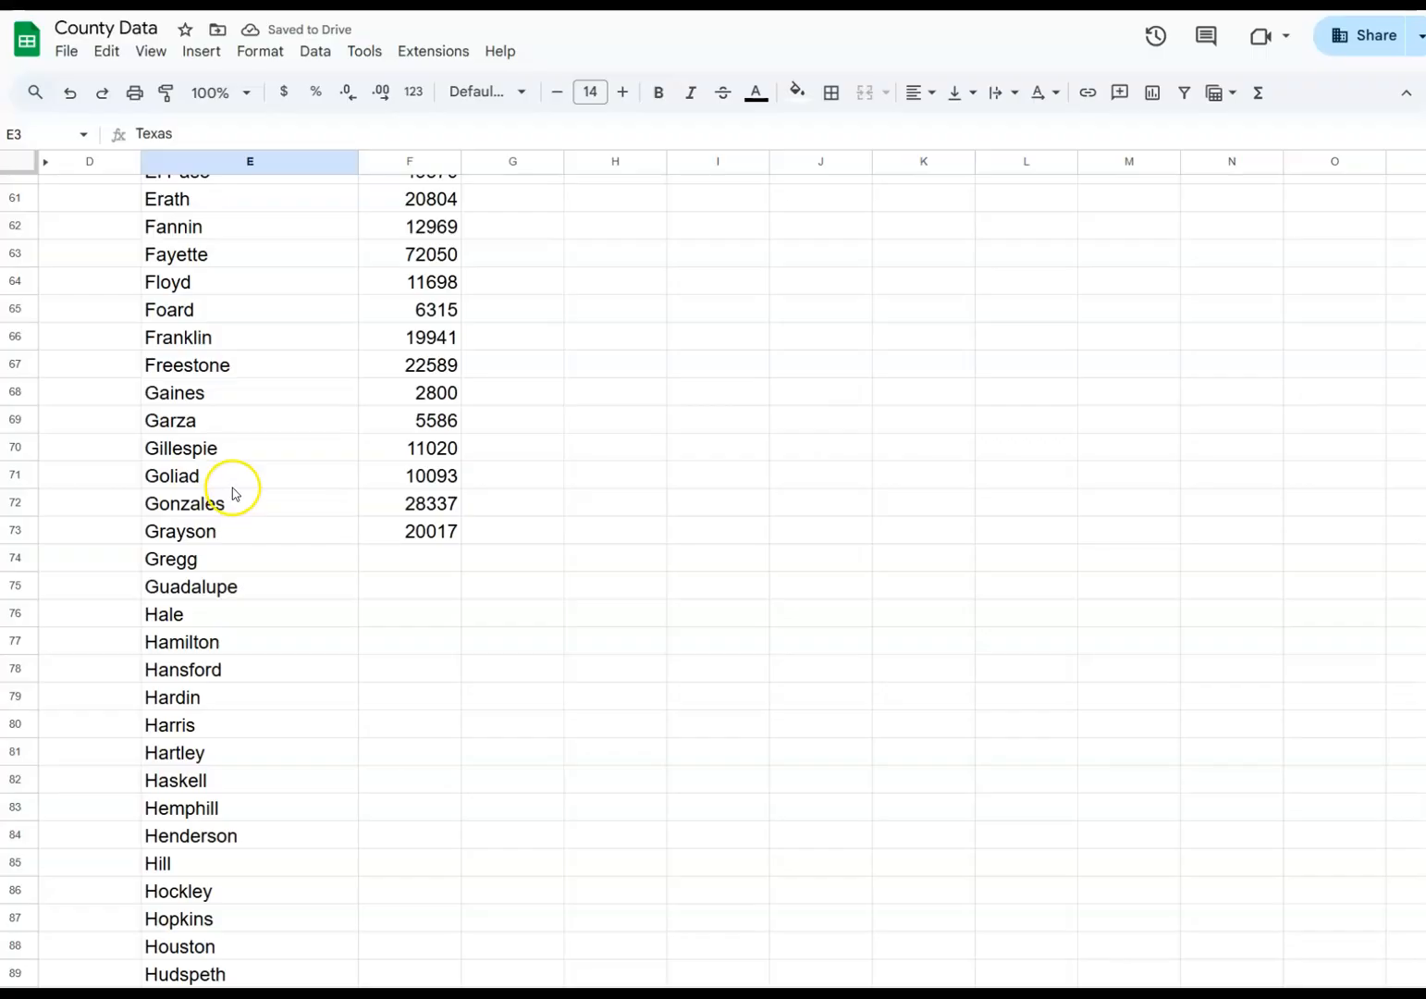
{"action": "scroll", "coordinate": [232, 493], "scroll_direction": "down", "scroll_amount": 15}
{"action": "scroll", "coordinate": [236, 489], "scroll_direction": "down", "scroll_amount": 18}
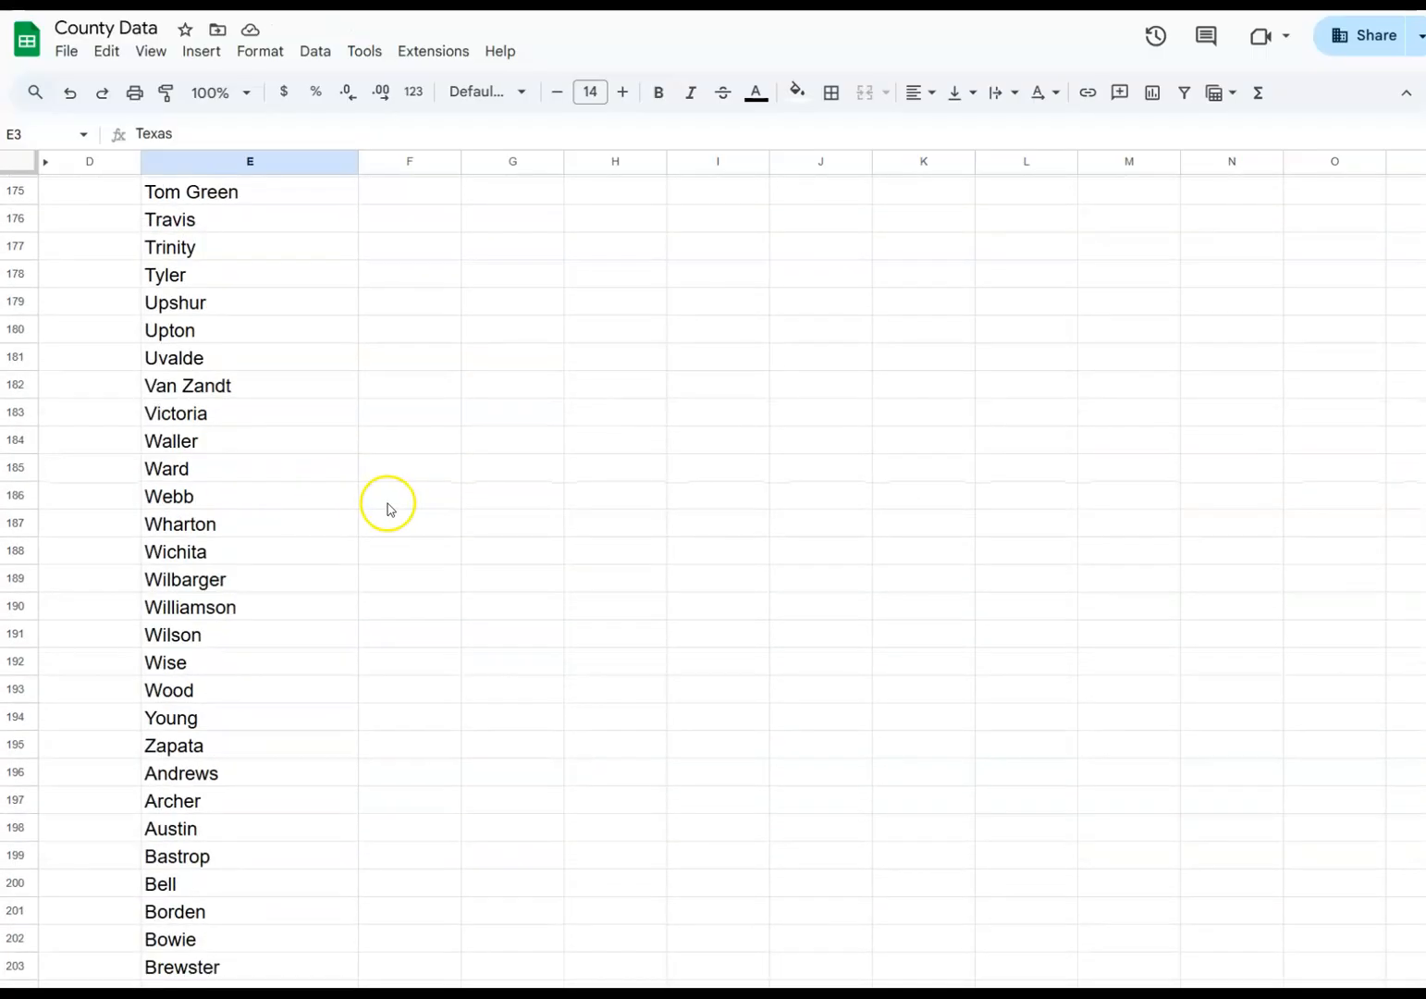
{"action": "left_click", "coordinate": [387, 509]}
{"action": "scroll", "coordinate": [391, 506], "scroll_direction": "up", "scroll_amount": 5}
{"action": "left_click", "coordinate": [420, 435]}
{"action": "scroll", "coordinate": [422, 432], "scroll_direction": "up", "scroll_amount": 6}
{"action": "scroll", "coordinate": [421, 432], "scroll_direction": "up", "scroll_amount": 20}
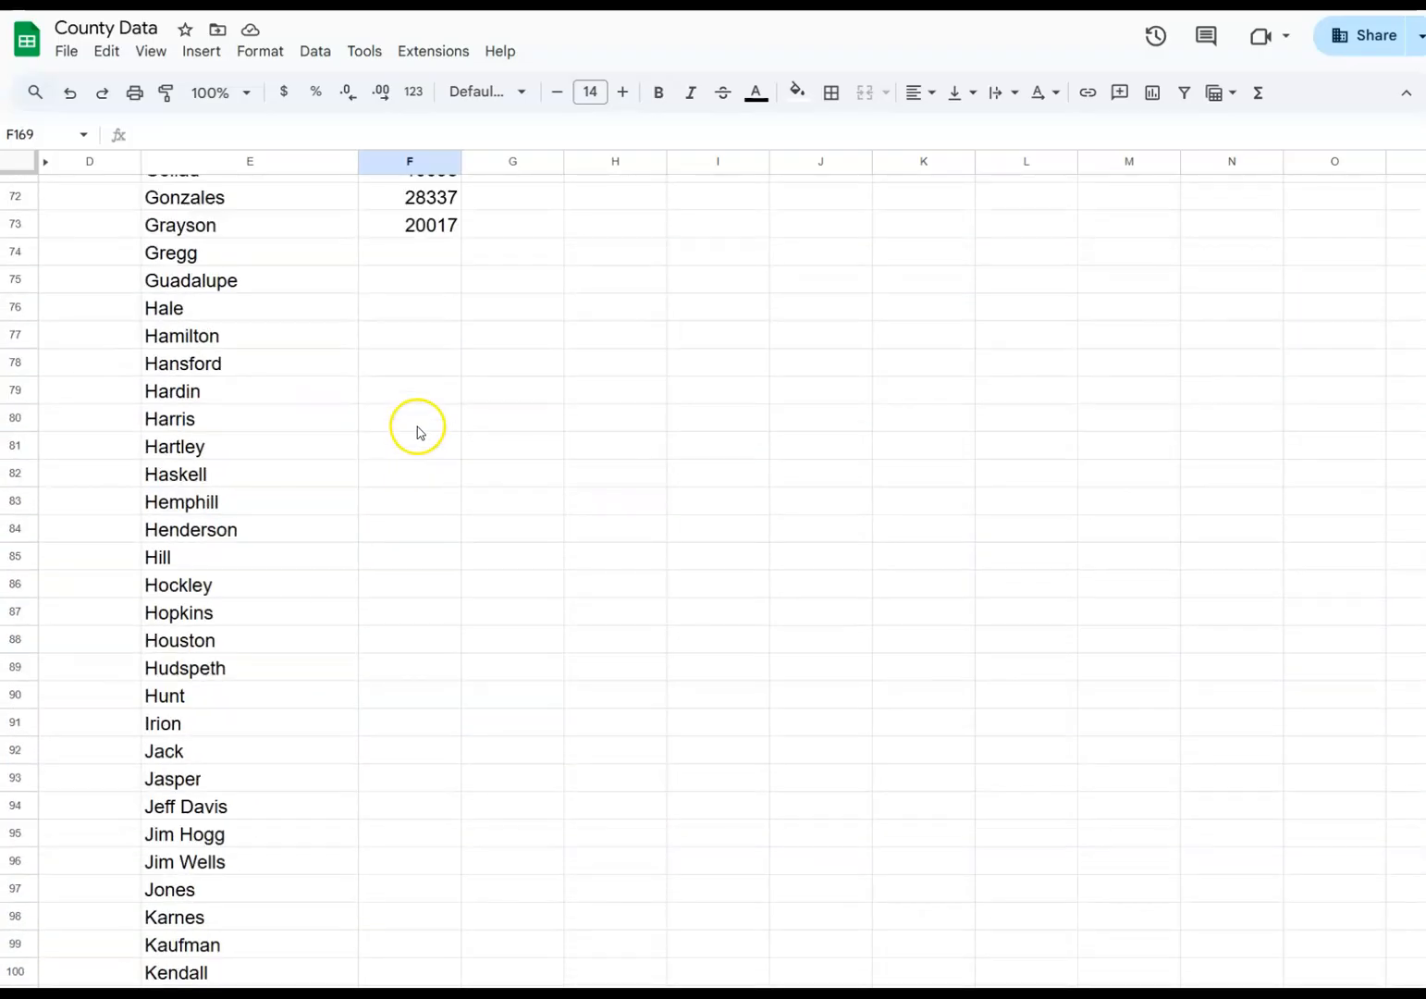
{"action": "scroll", "coordinate": [411, 425], "scroll_direction": "up", "scroll_amount": 3}
Step: Copy the IF formula from F73 down through F260, the row of the last Texas county
{"action": "left_click", "coordinate": [413, 531]}
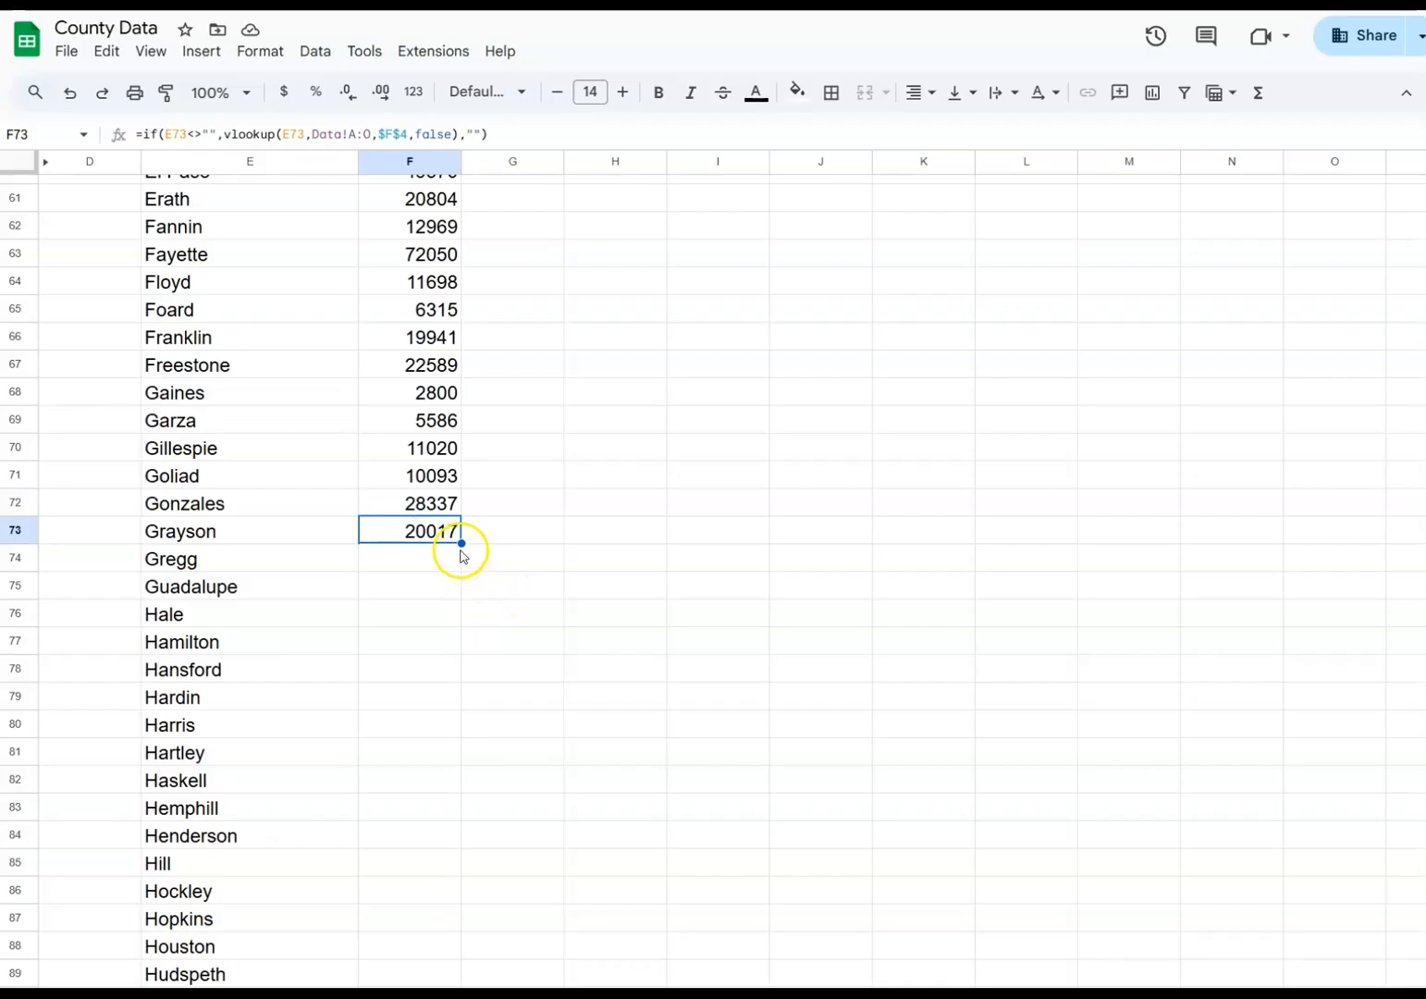
{"action": "left_click", "coordinate": [398, 538]}
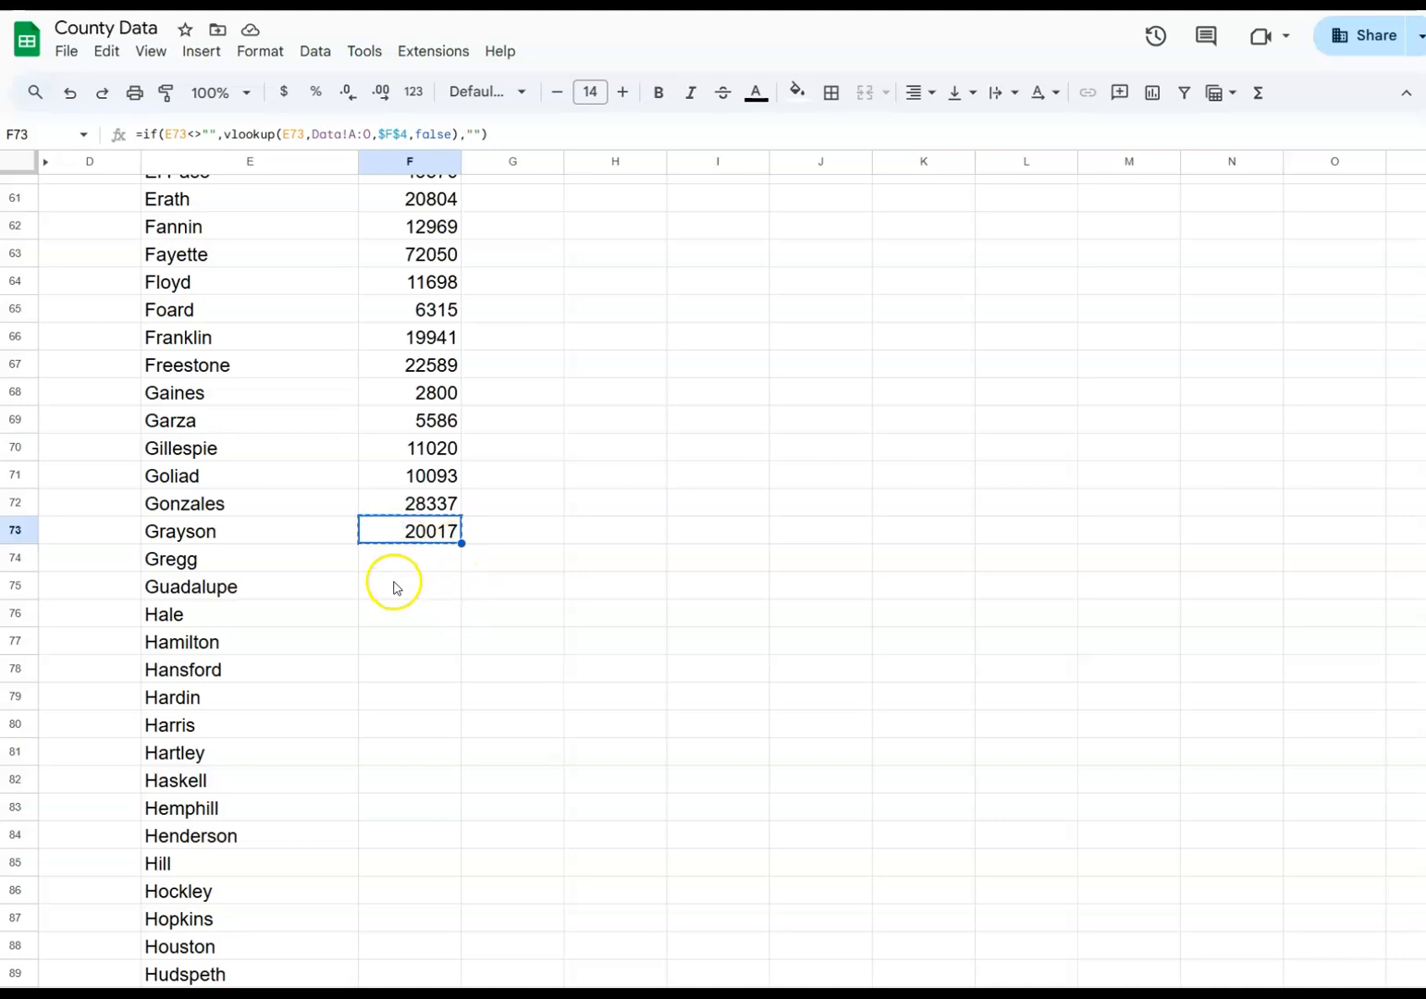
{"action": "scroll", "coordinate": [388, 583], "scroll_direction": "down", "scroll_amount": 15}
{"action": "scroll", "coordinate": [401, 586], "scroll_direction": "down", "scroll_amount": 20}
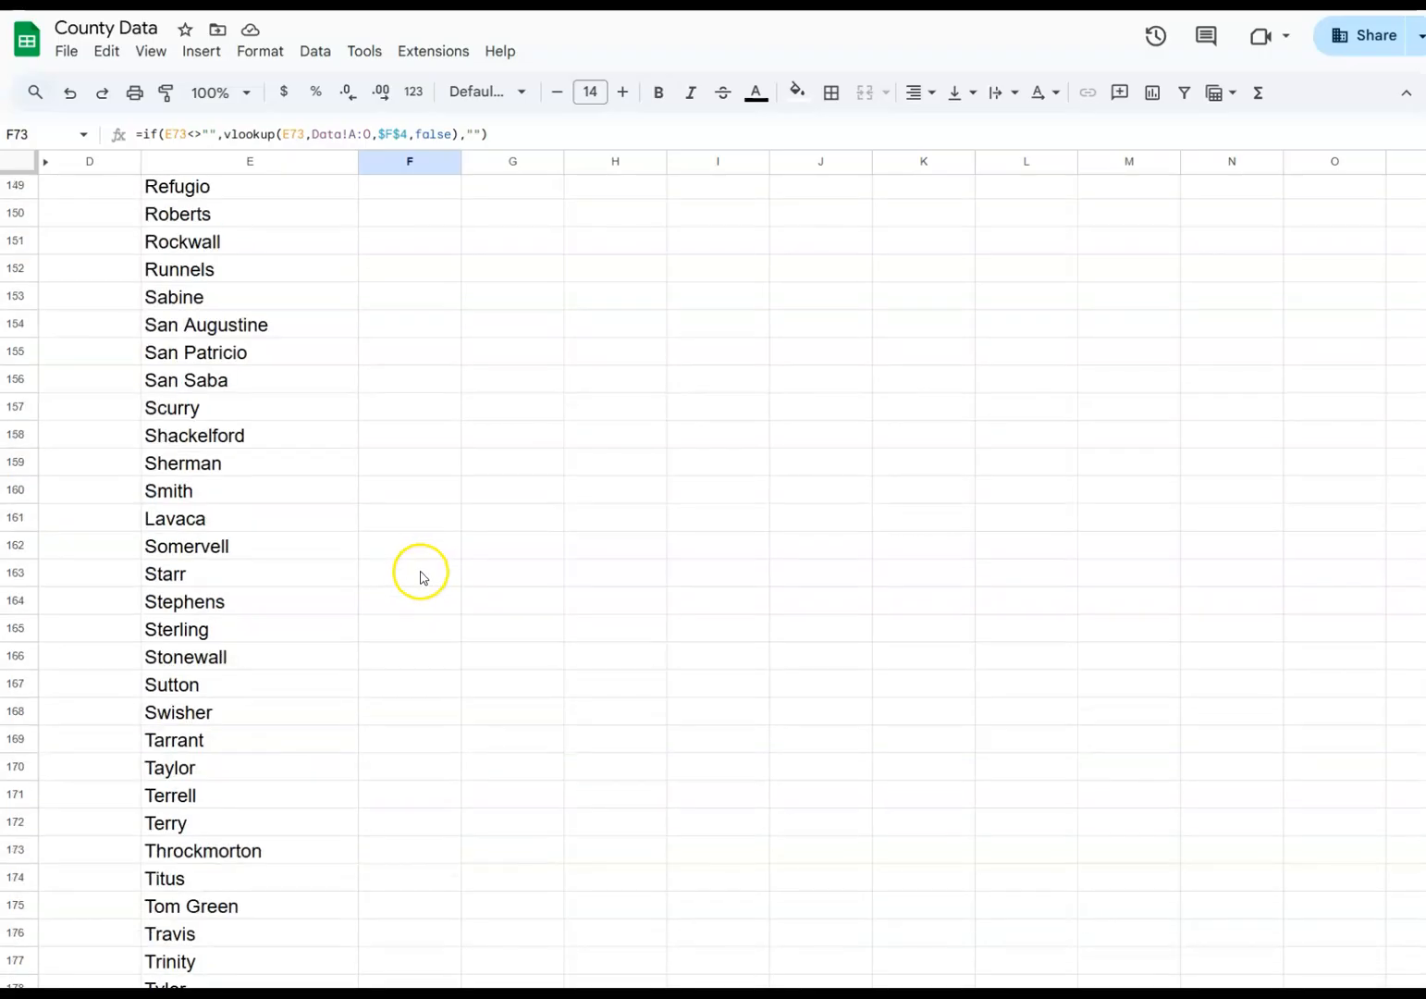
{"action": "scroll", "coordinate": [429, 585], "scroll_direction": "down", "scroll_amount": 18}
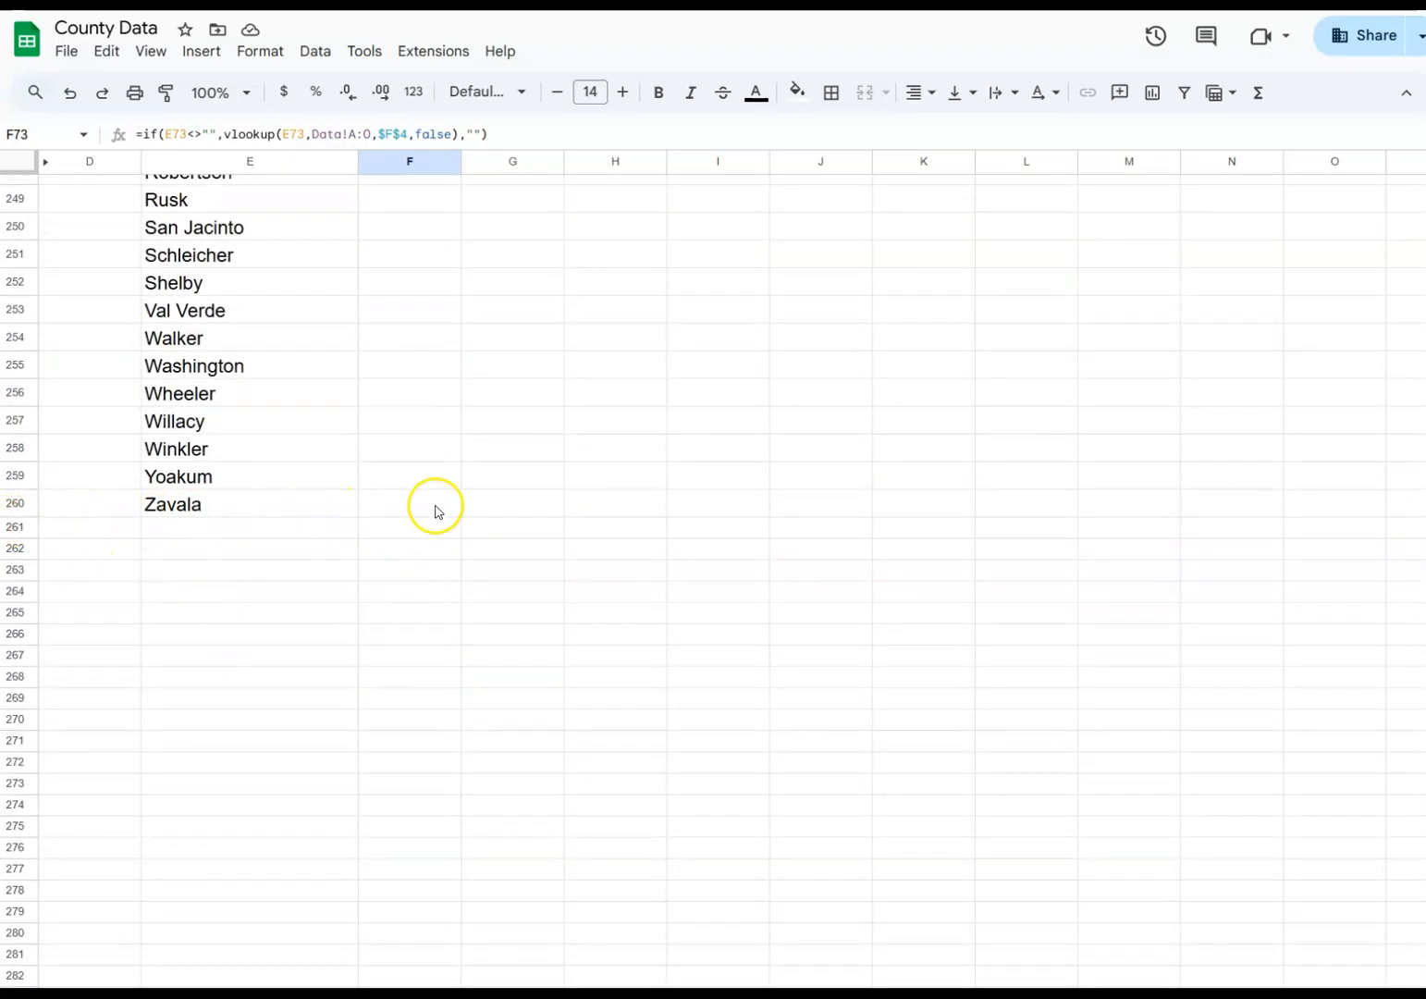
{"action": "left_click", "coordinate": [376, 506], "text": "shift"}
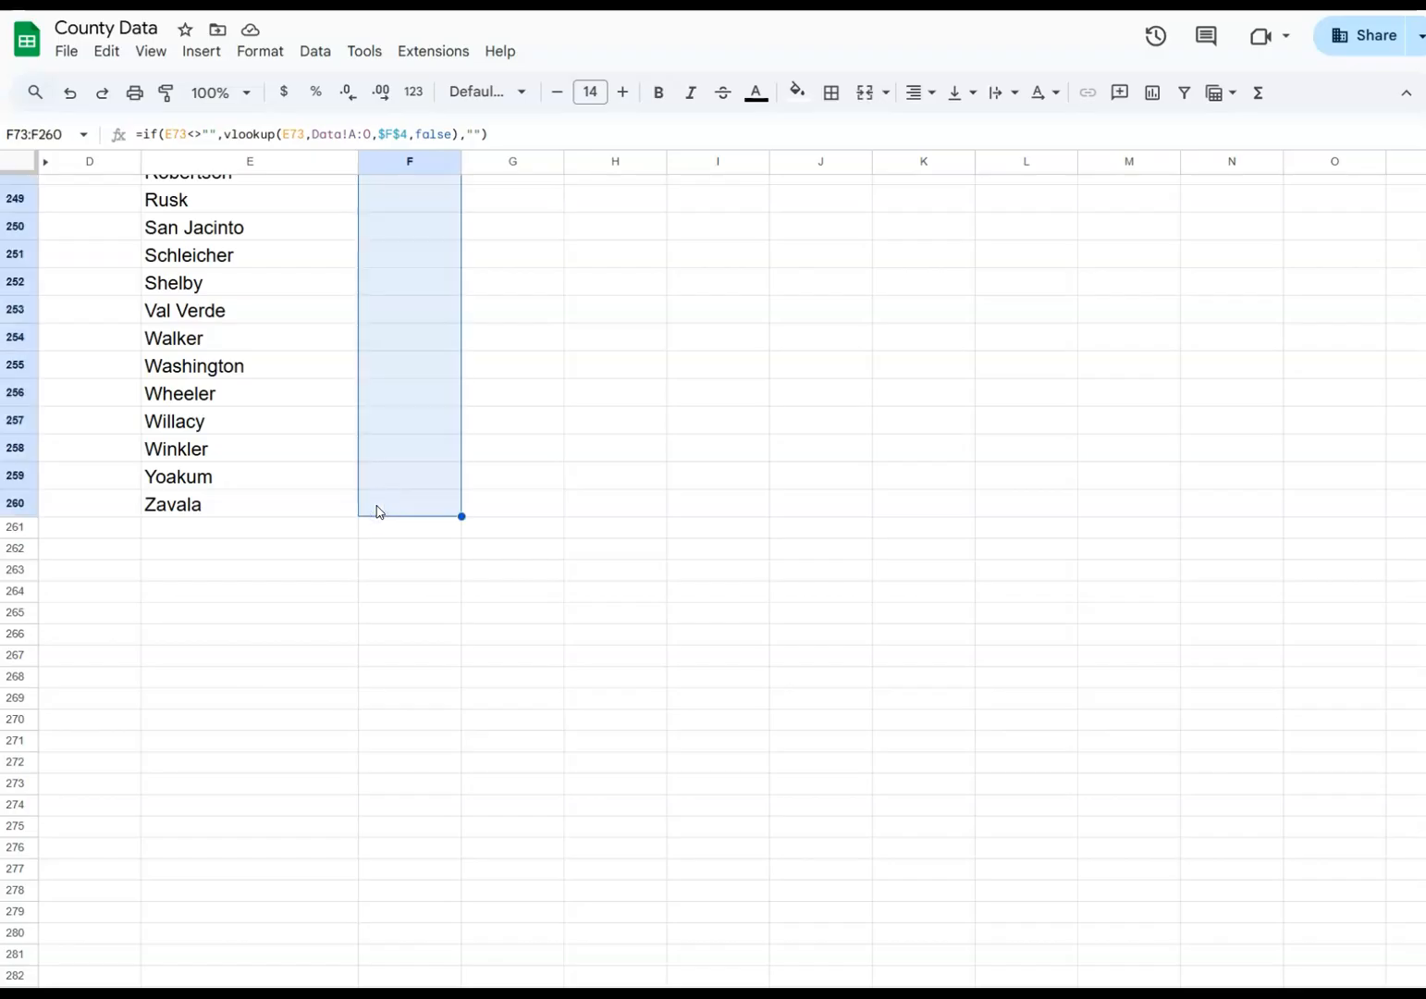
{"action": "key", "text": "ctrl+v"}
Step: Check the filled formula in F260 and review the Population values back up to the start of the Texas list
{"action": "left_click", "coordinate": [379, 507]}
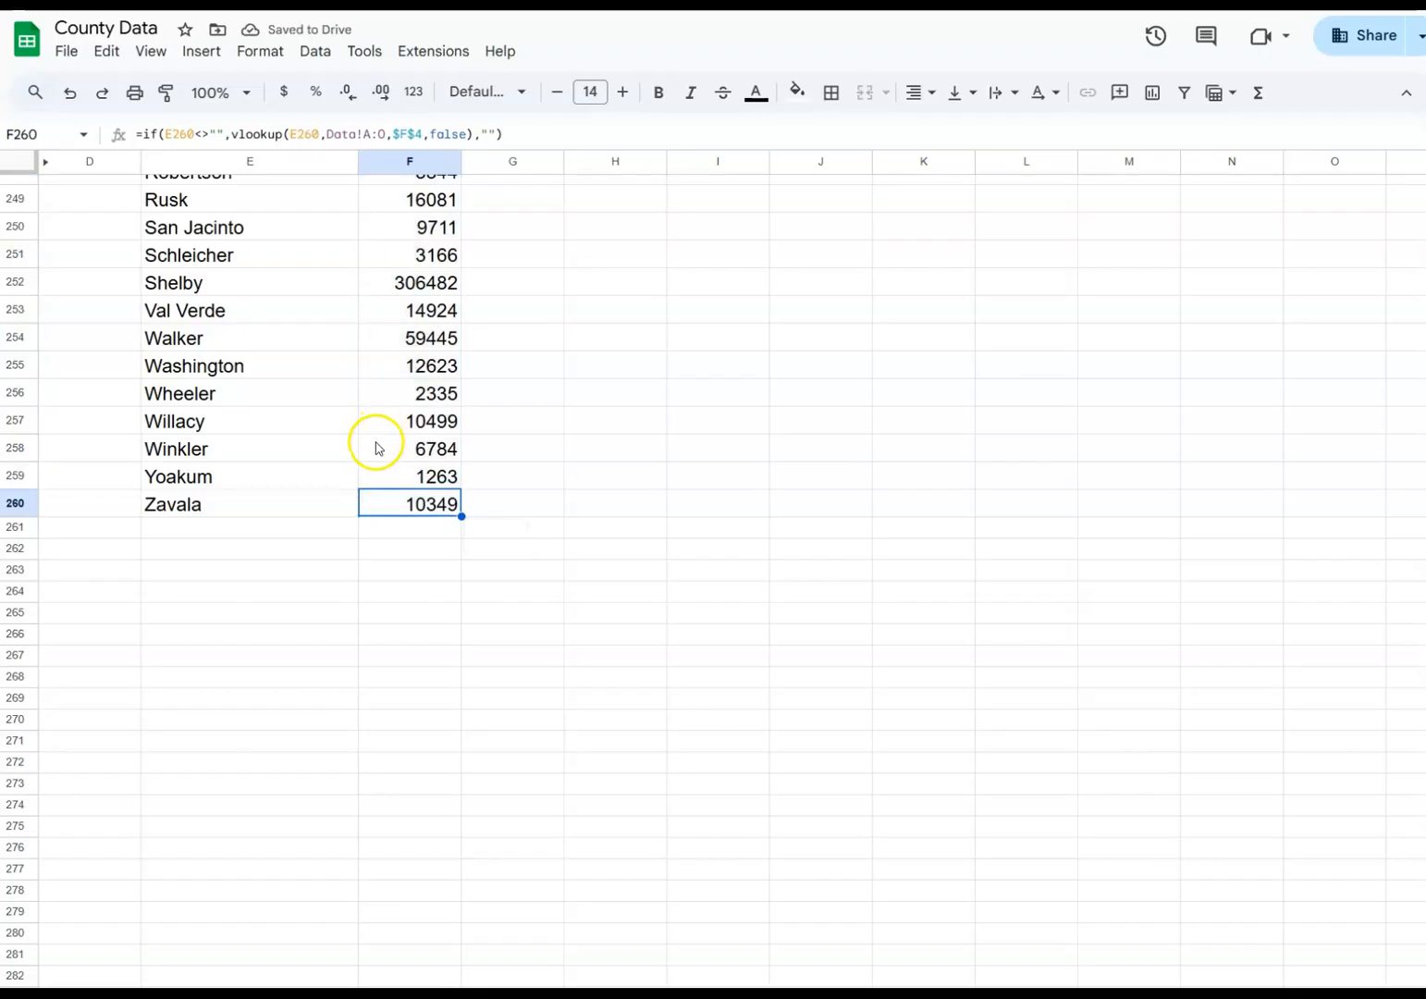
{"action": "scroll", "coordinate": [442, 425], "scroll_direction": "up", "scroll_amount": 5}
{"action": "scroll", "coordinate": [442, 425], "scroll_direction": "up", "scroll_amount": 20}
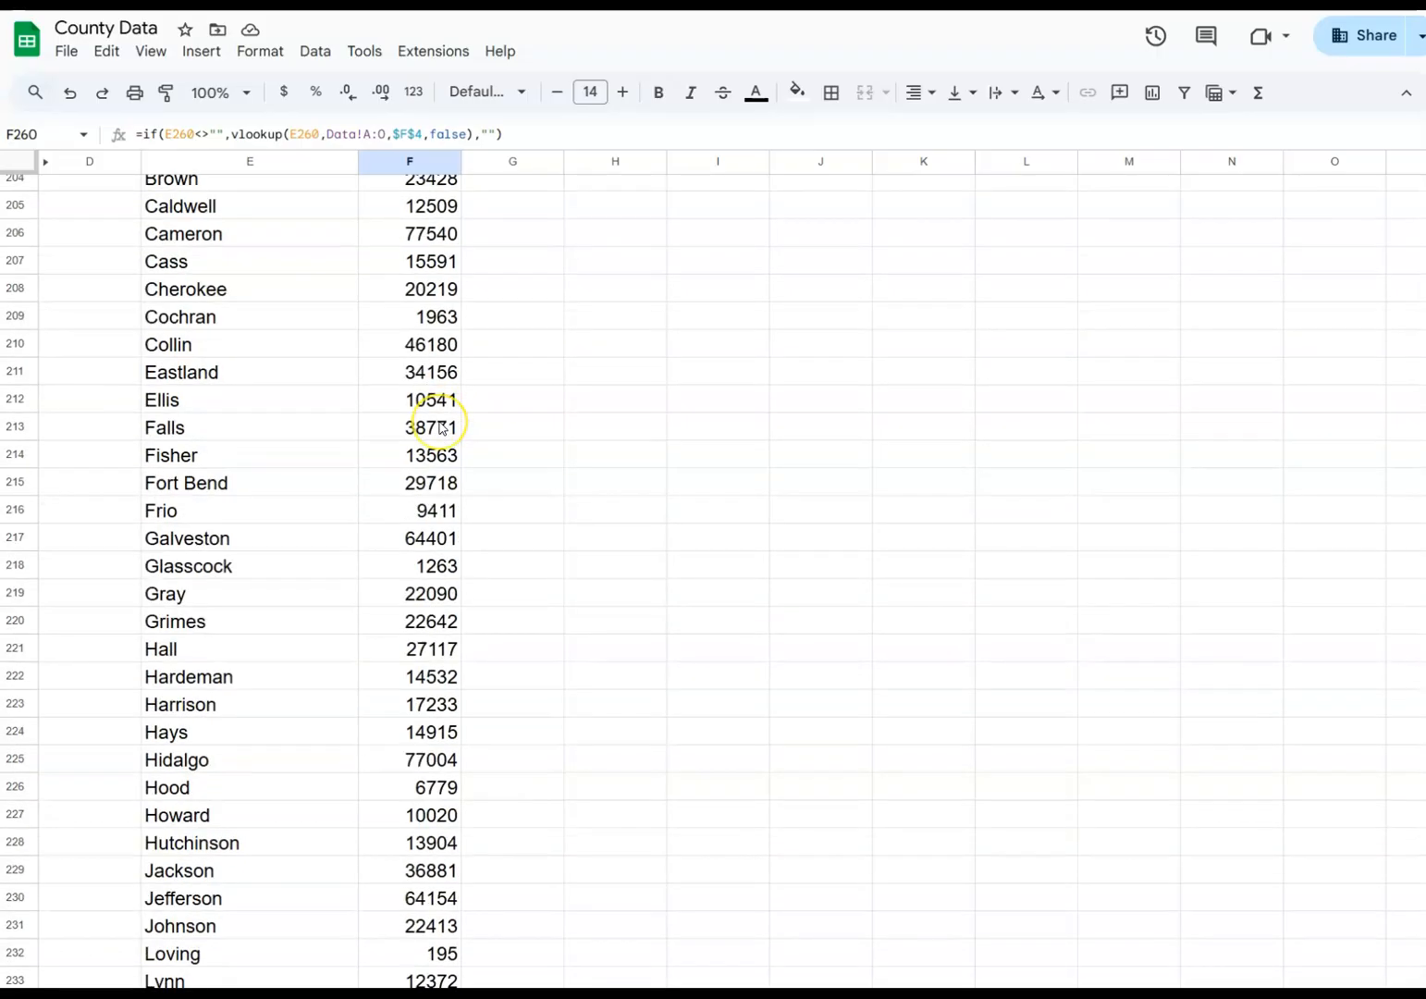
{"action": "scroll", "coordinate": [442, 426], "scroll_direction": "up", "scroll_amount": 20}
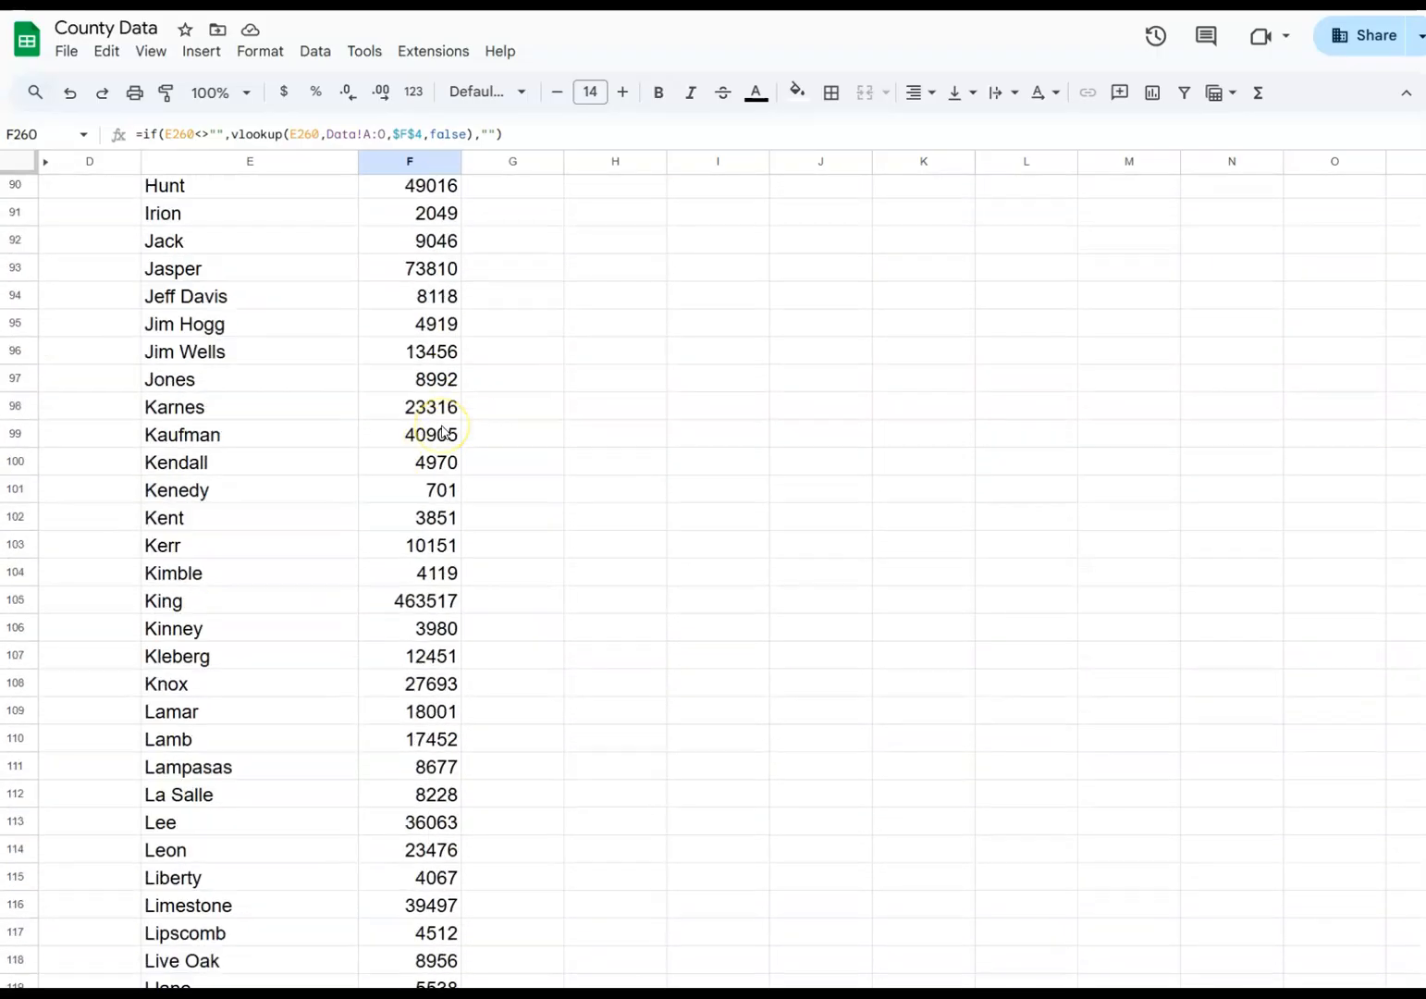
{"action": "scroll", "coordinate": [442, 431], "scroll_direction": "up", "scroll_amount": 9}
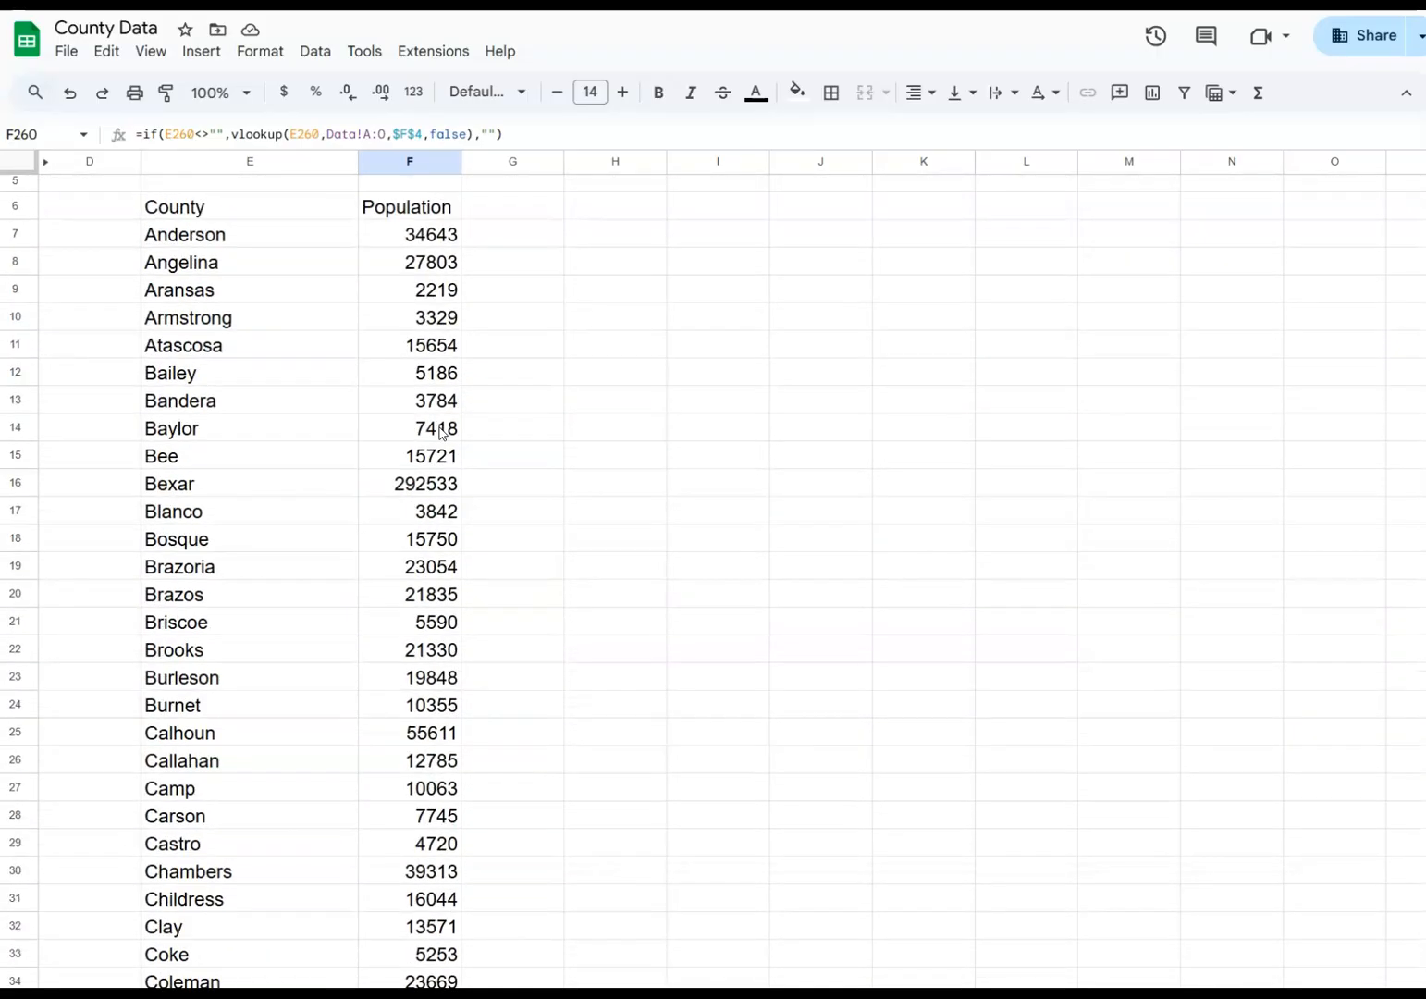